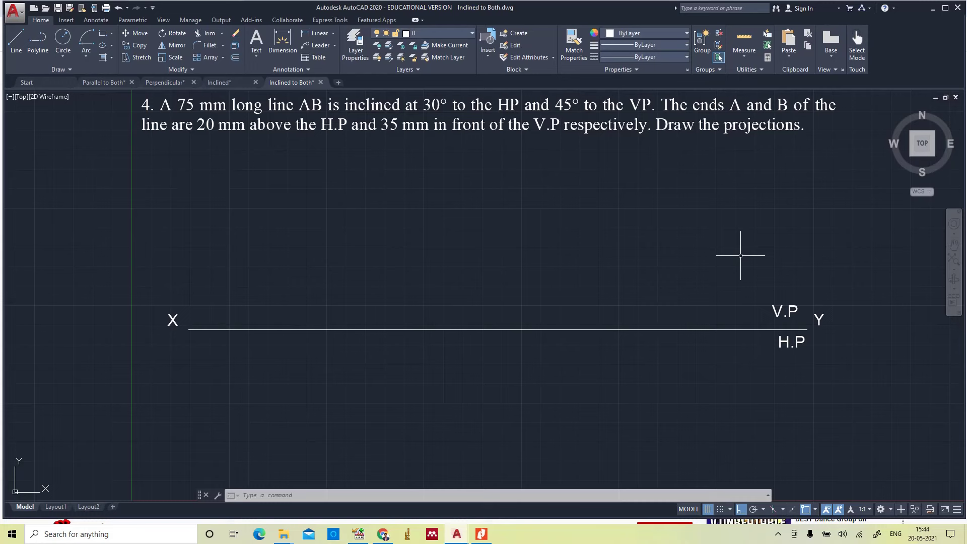
- Offset the XY reference line 20 mm upward into the V.P region
text(o)
key(Return)
text(20)
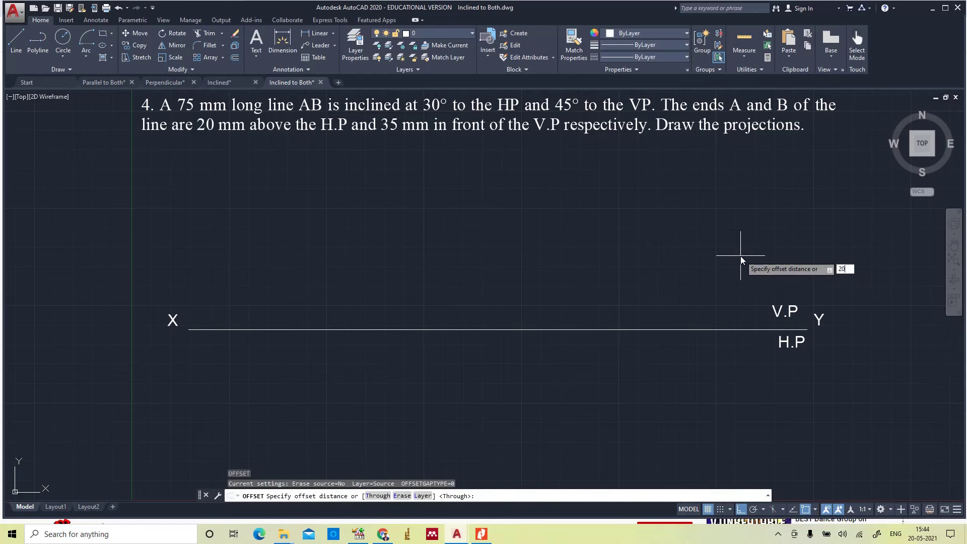
key(Return)
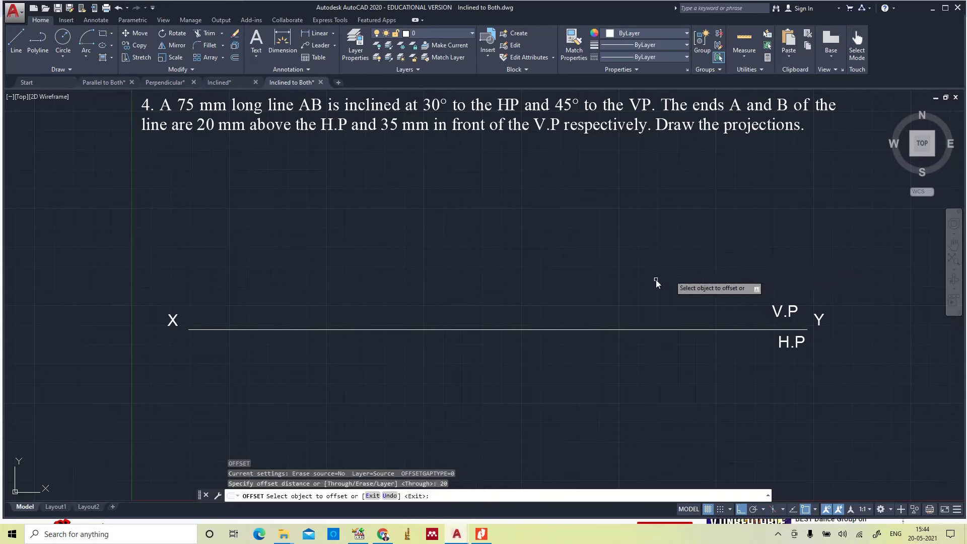
click(503, 330)
click(526, 265)
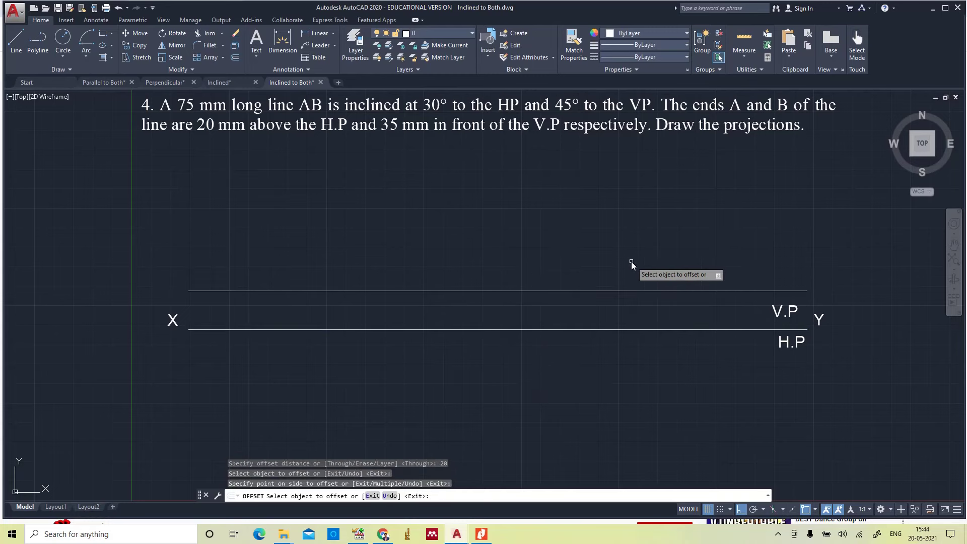
key(Return)
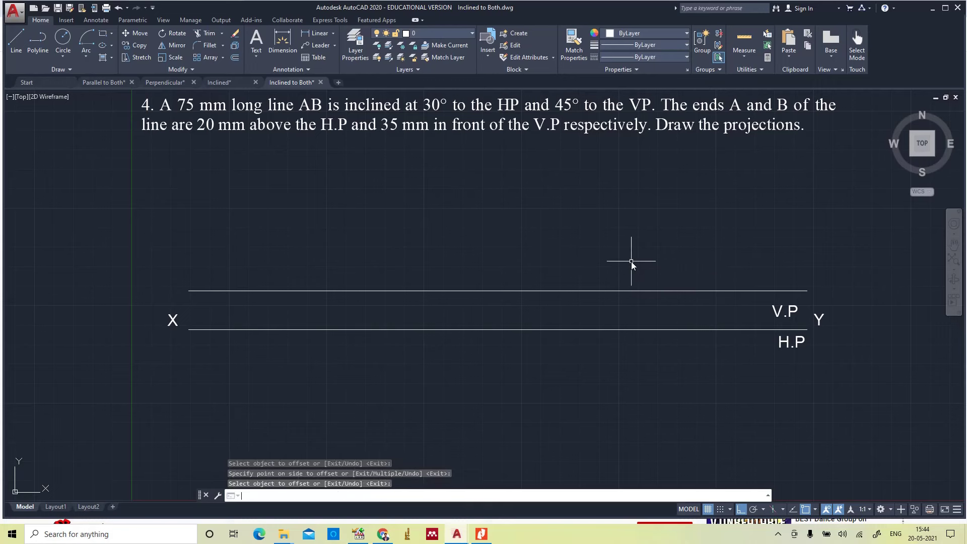
- Offset the XY reference line 35 mm downward into the H.P region
key(Return)
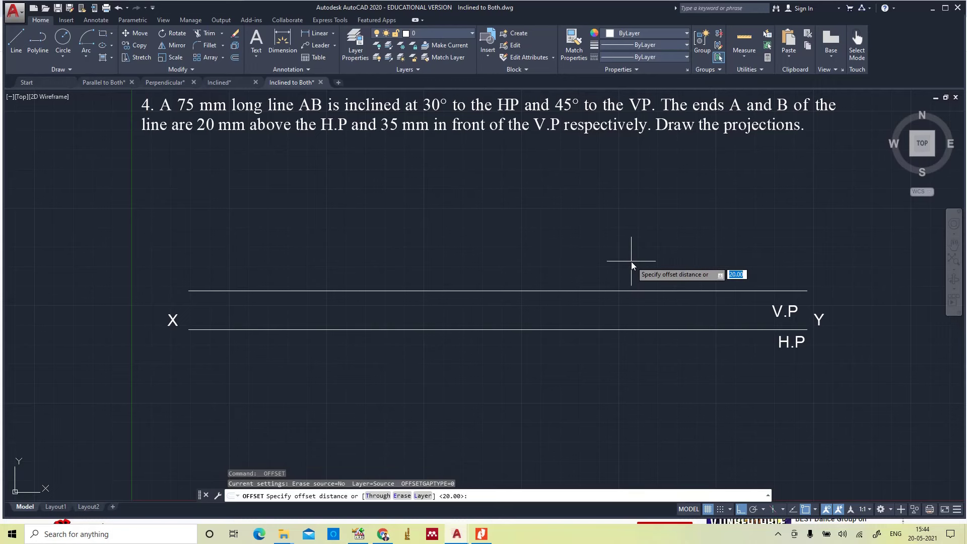
text(35)
key(Return)
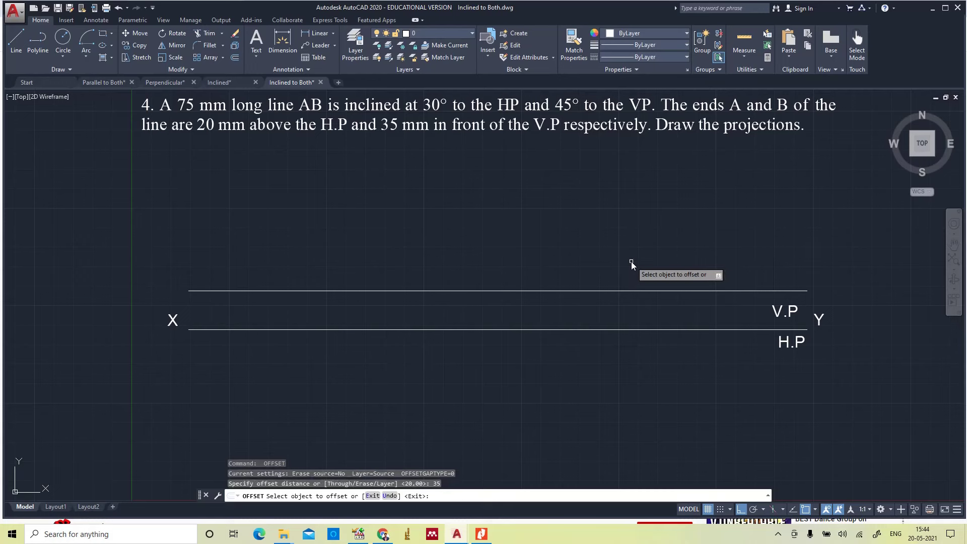
click(586, 329)
click(594, 377)
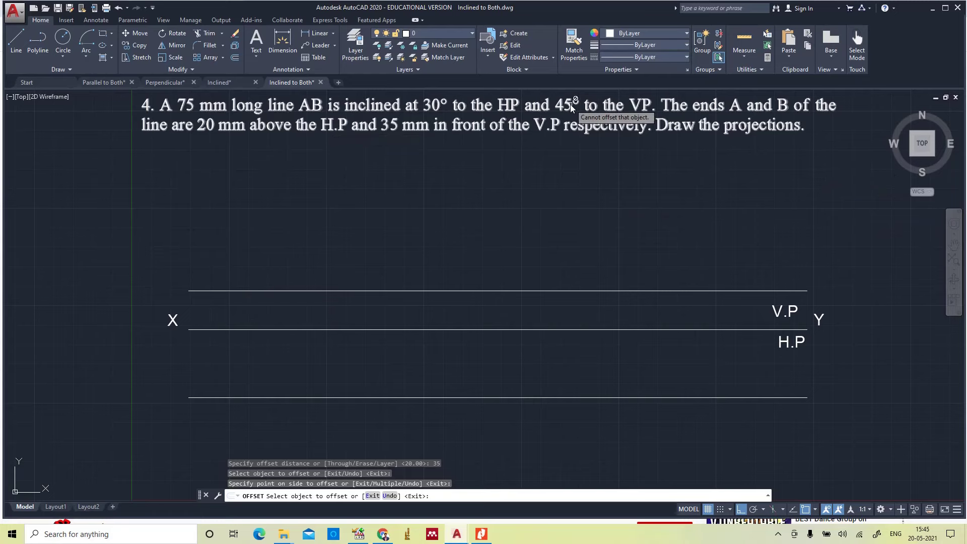
key(Escape)
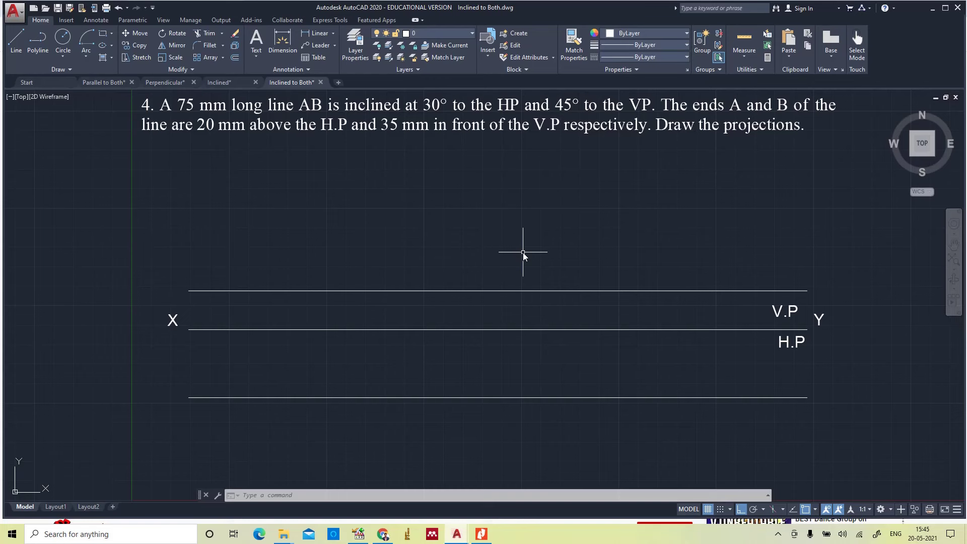
- With Ortho off, draw a 75 mm line at 30° rising rightward from a point on the line above XY
text(l)
key(Return)
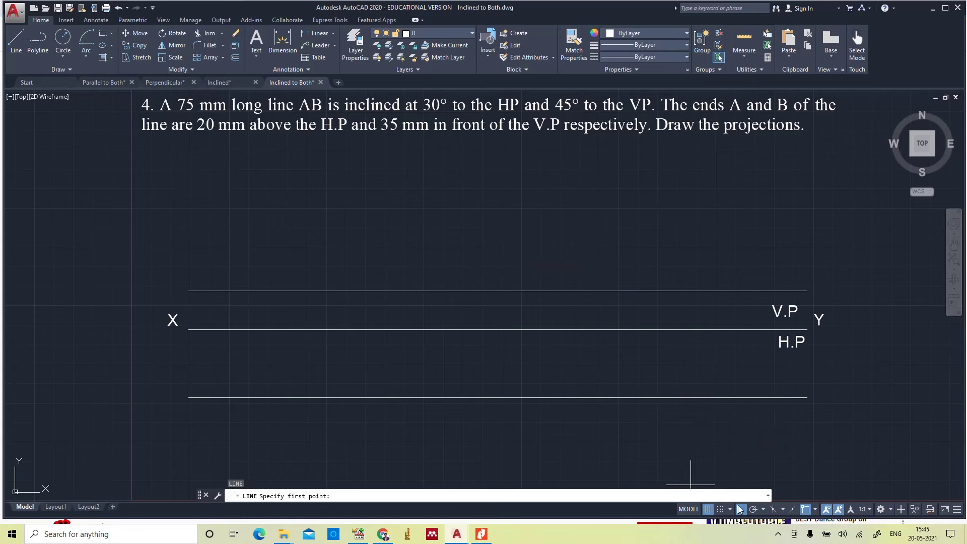
key(F8)
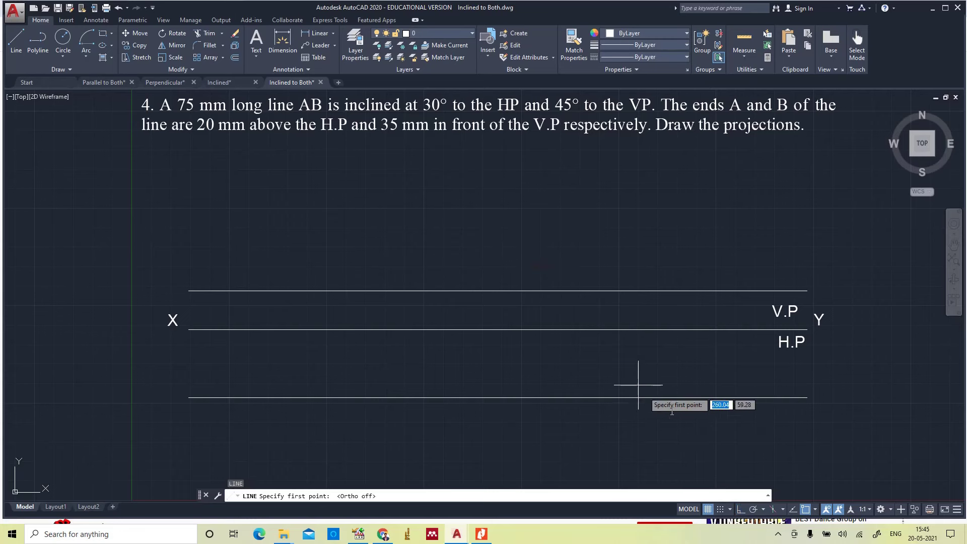
click(365, 290)
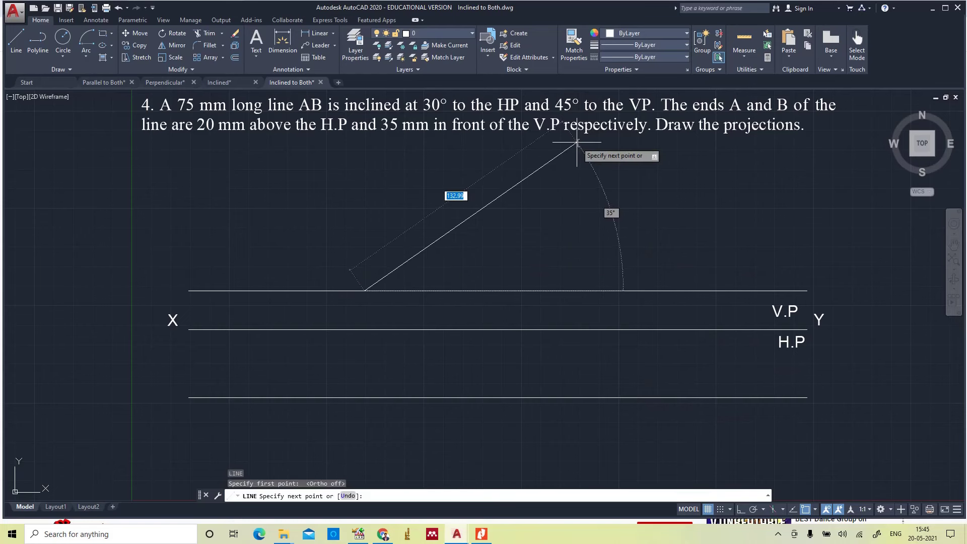
text(<30)
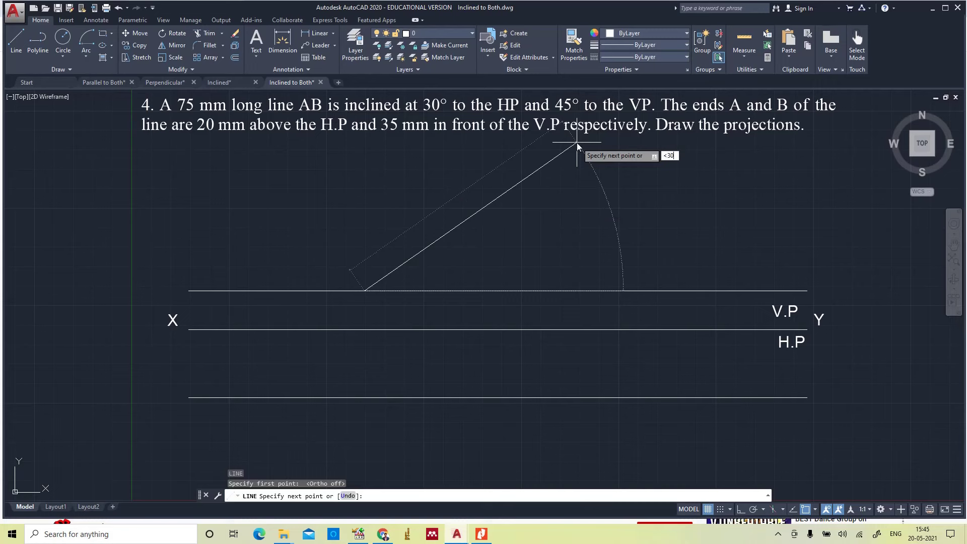
key(Return)
text(75)
key(Return)
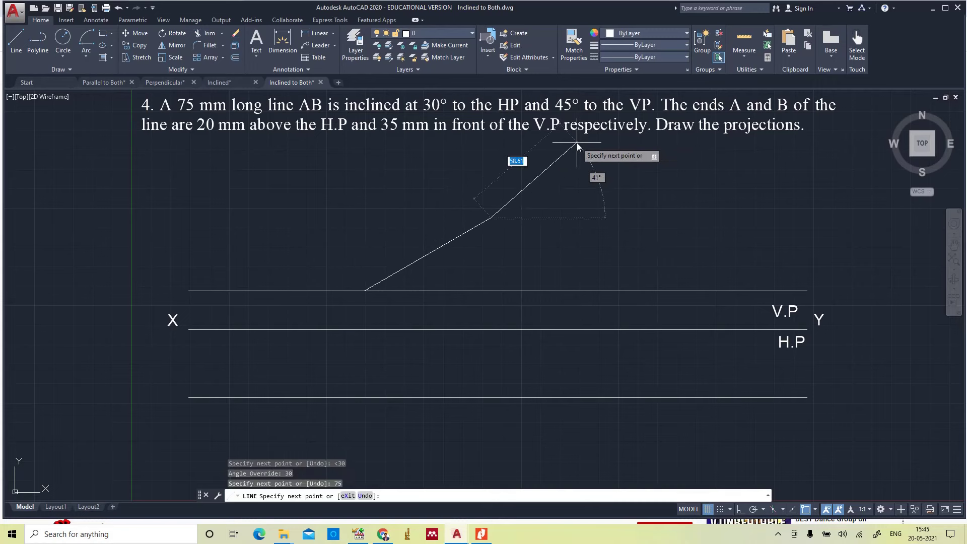
key(Escape)
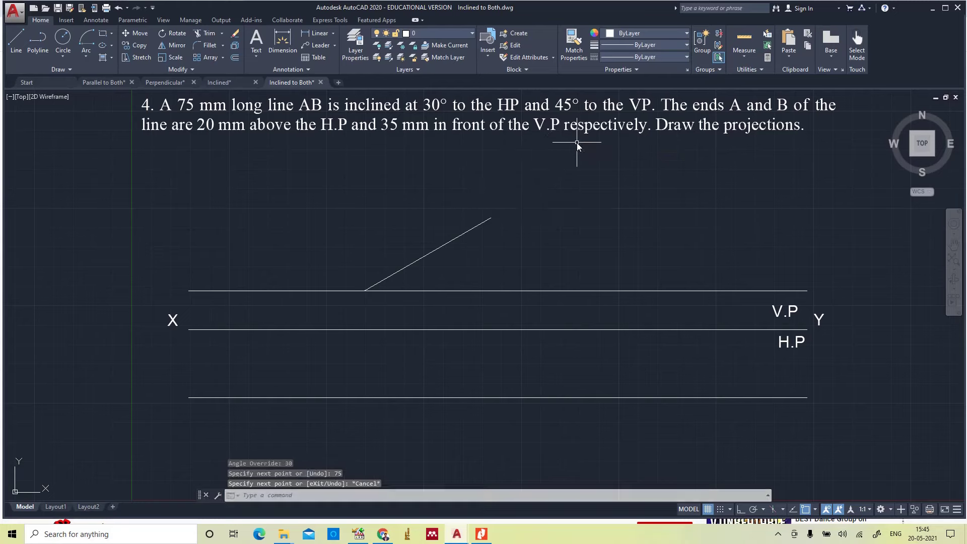
- Add an angular dimension between the inclined line and the horizontal line it starts from
click(332, 32)
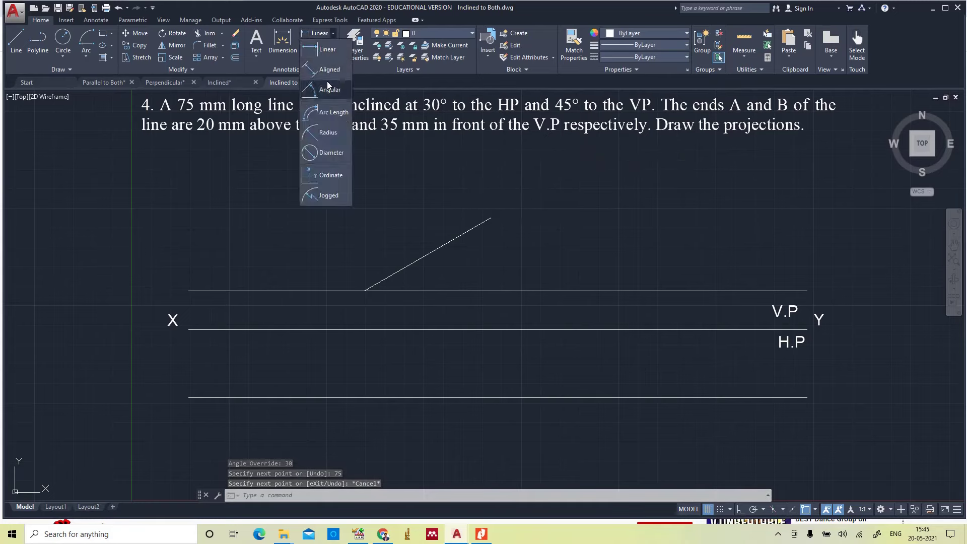
click(321, 95)
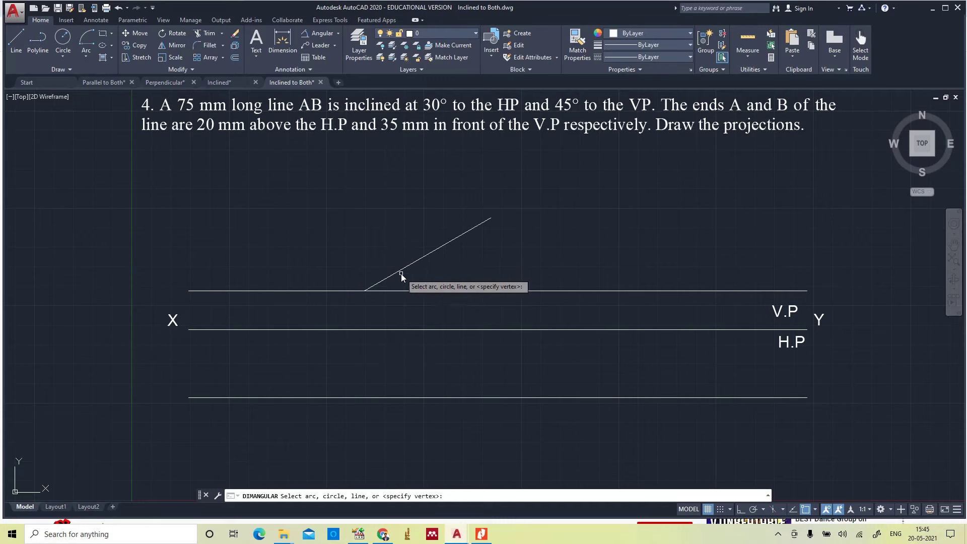
click(401, 269)
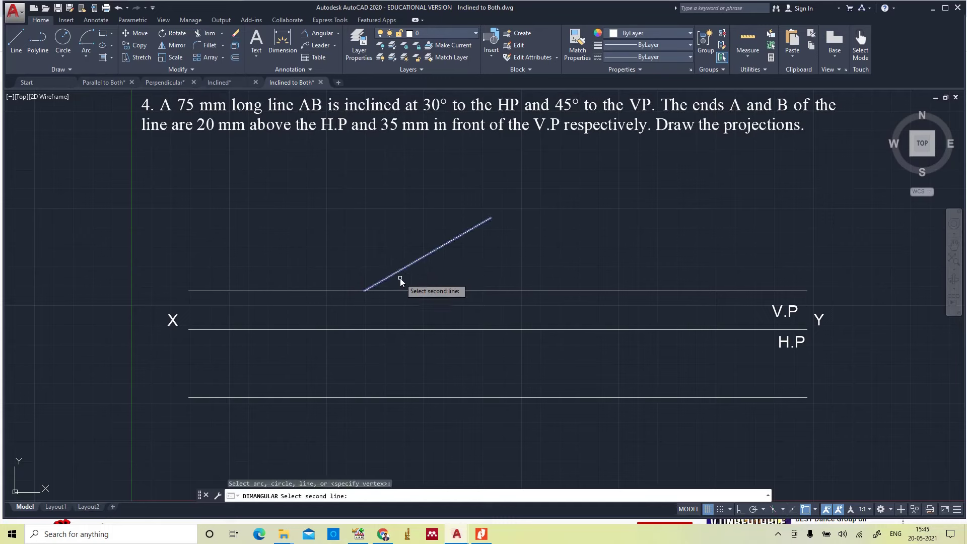
click(395, 291)
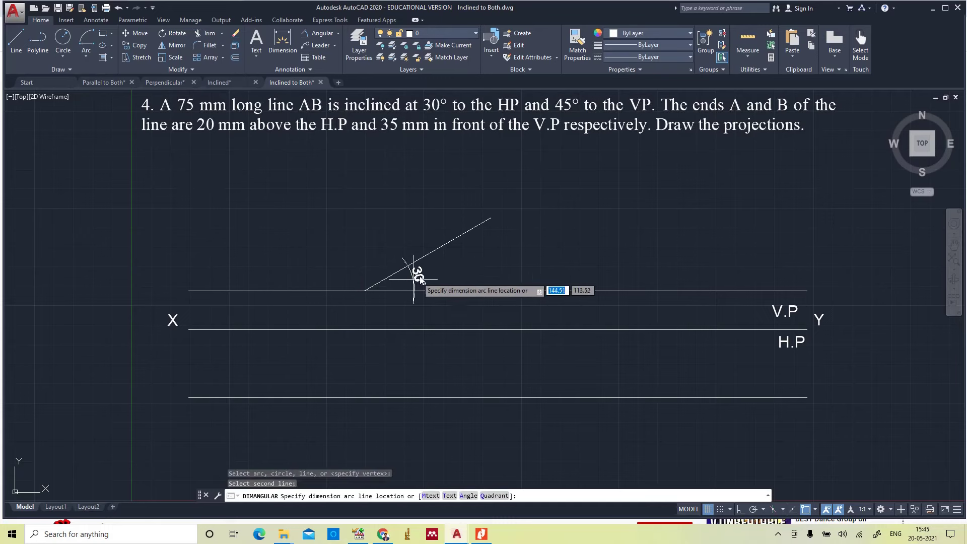
click(431, 270)
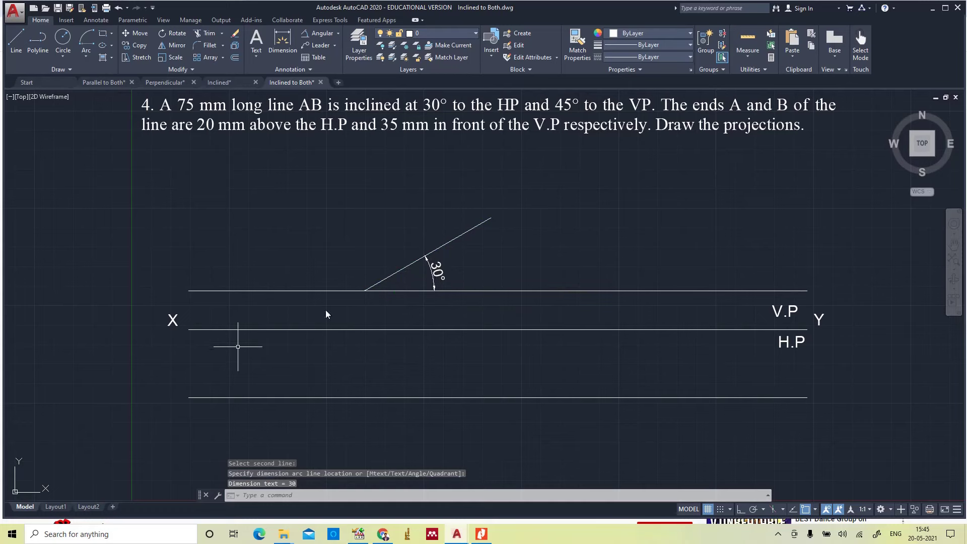
- Add an aligned dimension for the inclined line's length, placed above the line
click(337, 35)
click(315, 70)
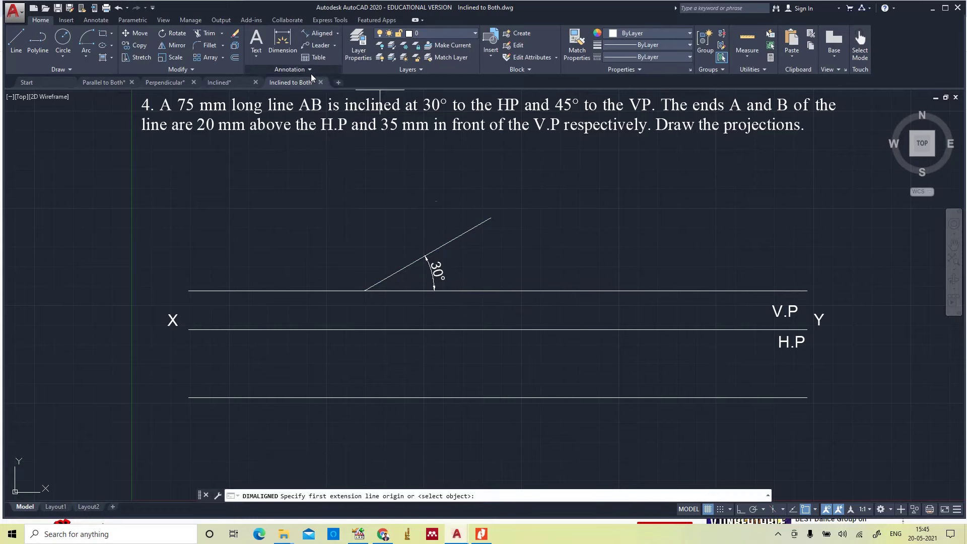
click(365, 290)
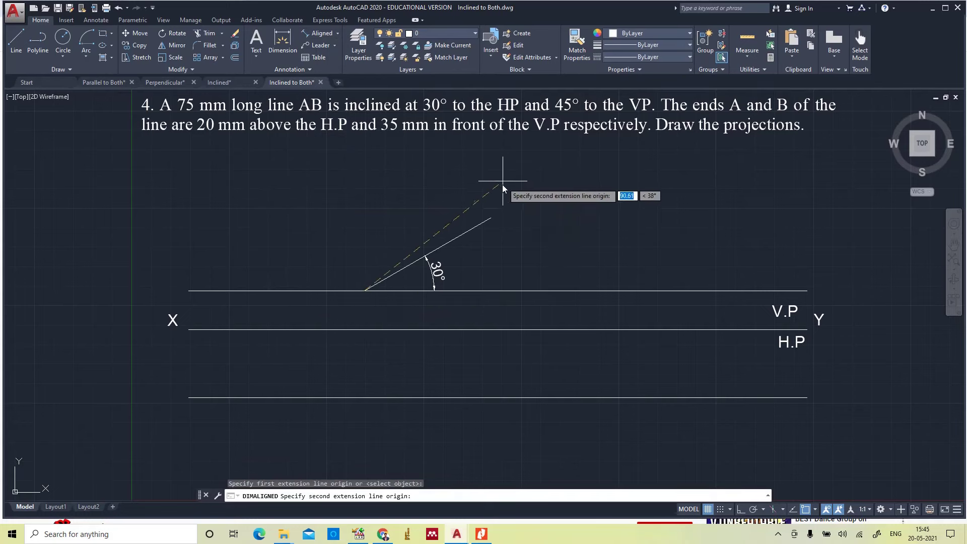
click(485, 216)
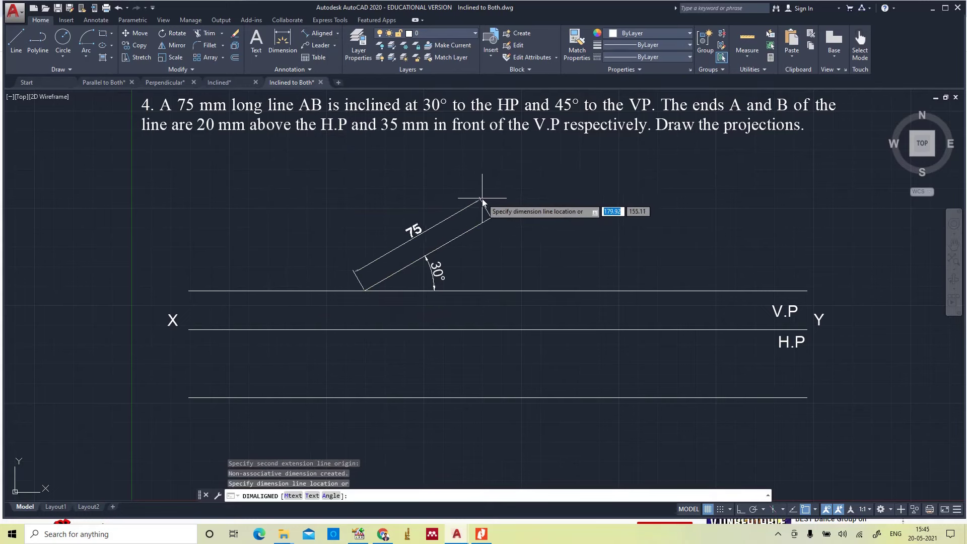
click(477, 198)
key(Escape)
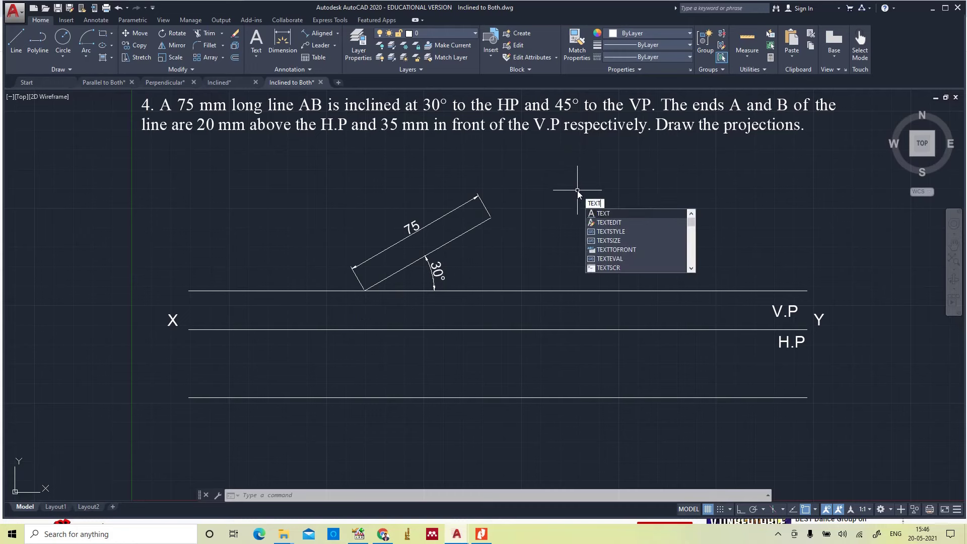
- Label the inclined line's lower end a' and its upper end b' with single-line text, height 6 and rotation 0
key(Return)
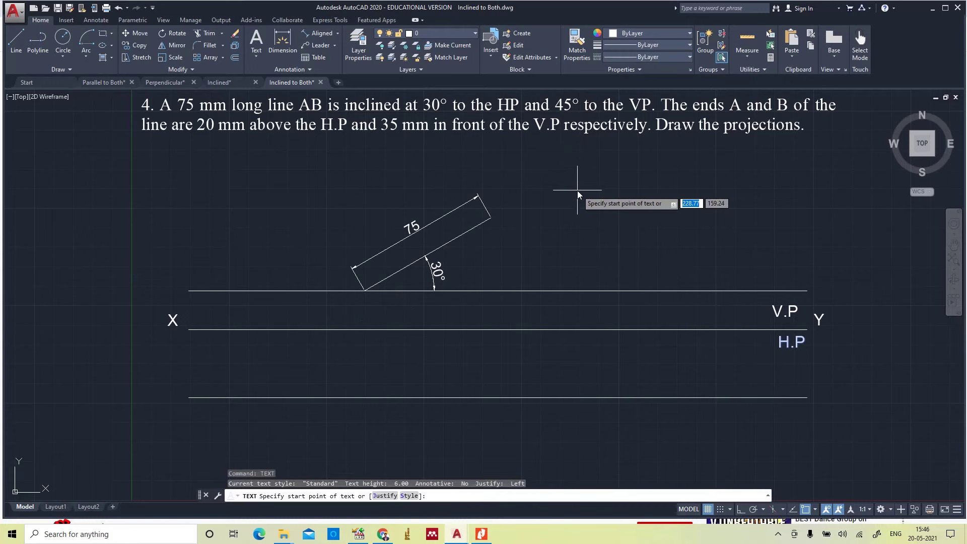
click(364, 298)
key(Return)
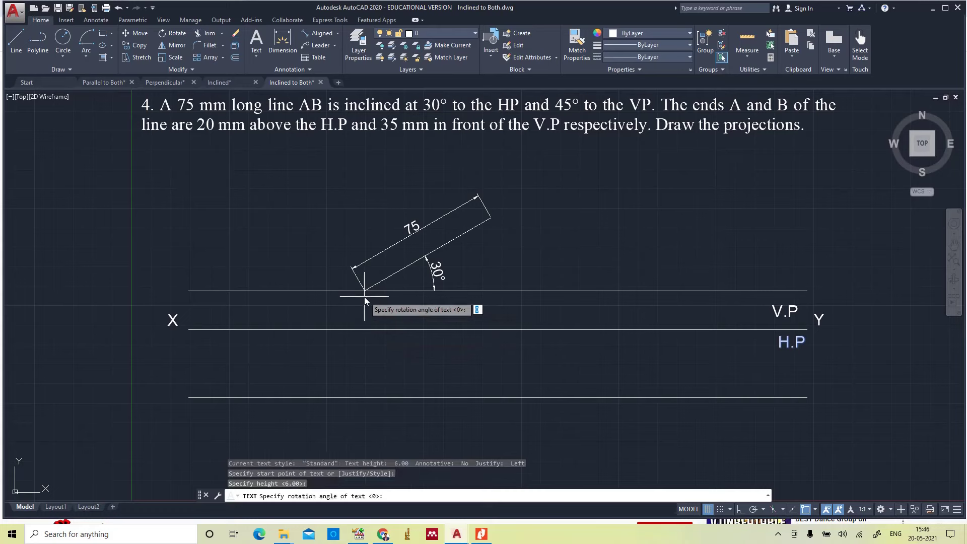
key(Return)
text(A)
key(BackSpace)
key(Caps_Lock)
text(a')
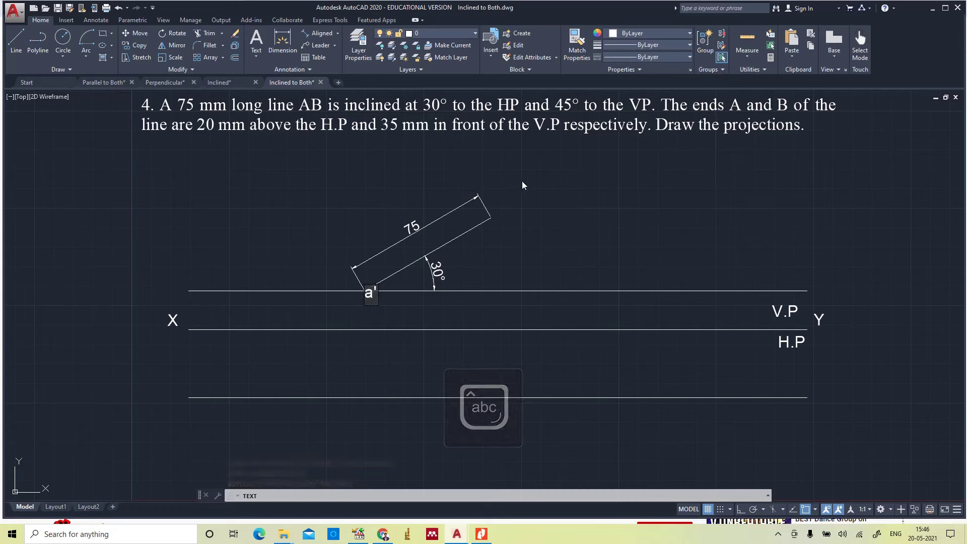
click(497, 215)
text(b)
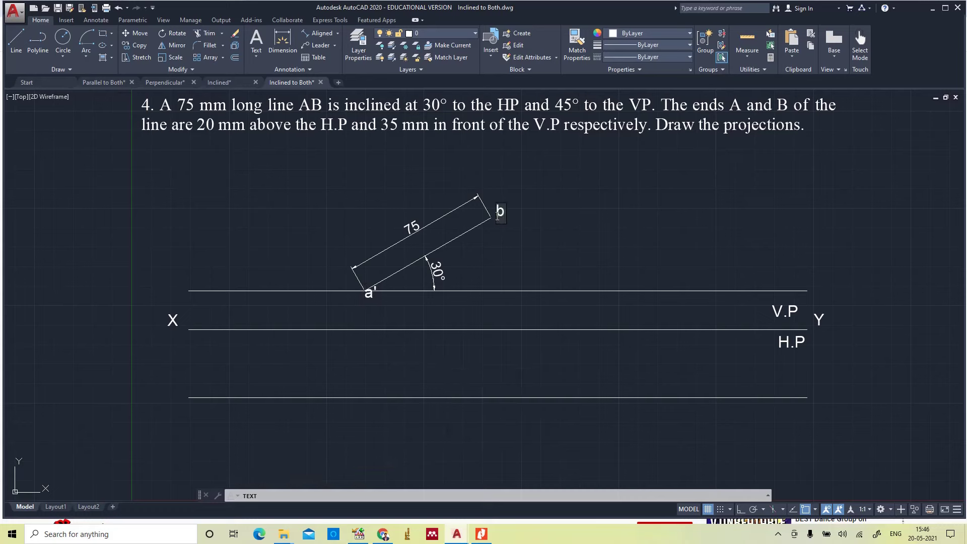
text(')
key(Escape)
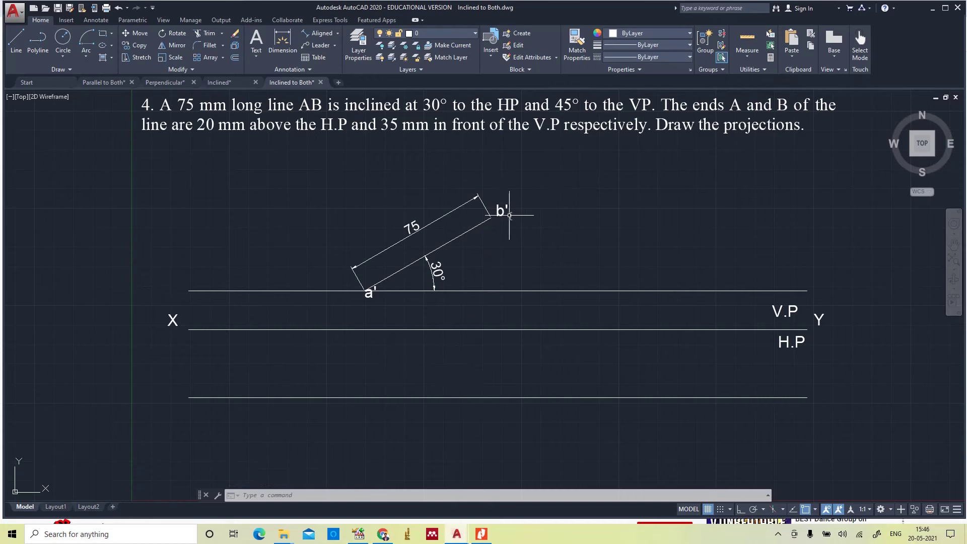
- With Ortho on, draw a vertical projector from b' down to the horizontal line below XY
text(l)
key(Return)
click(491, 218)
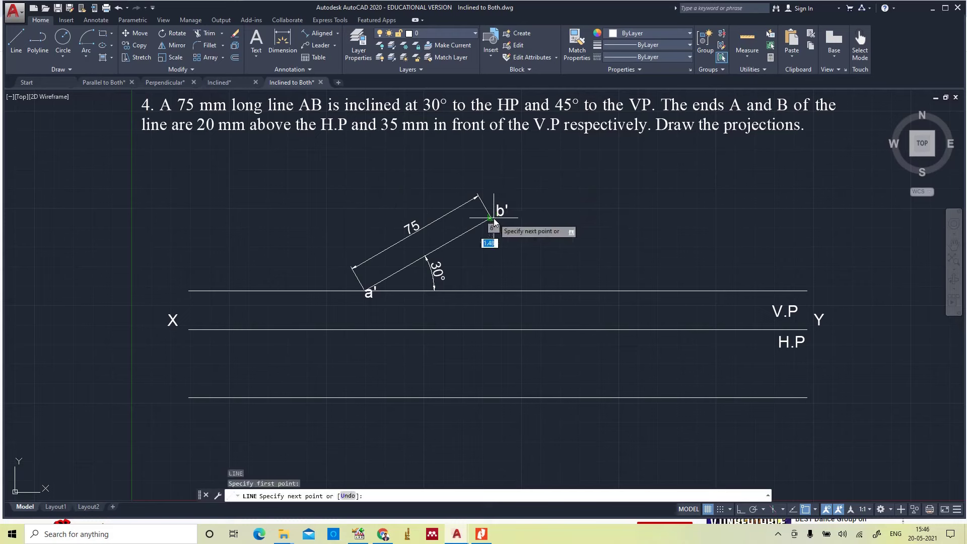
click(740, 509)
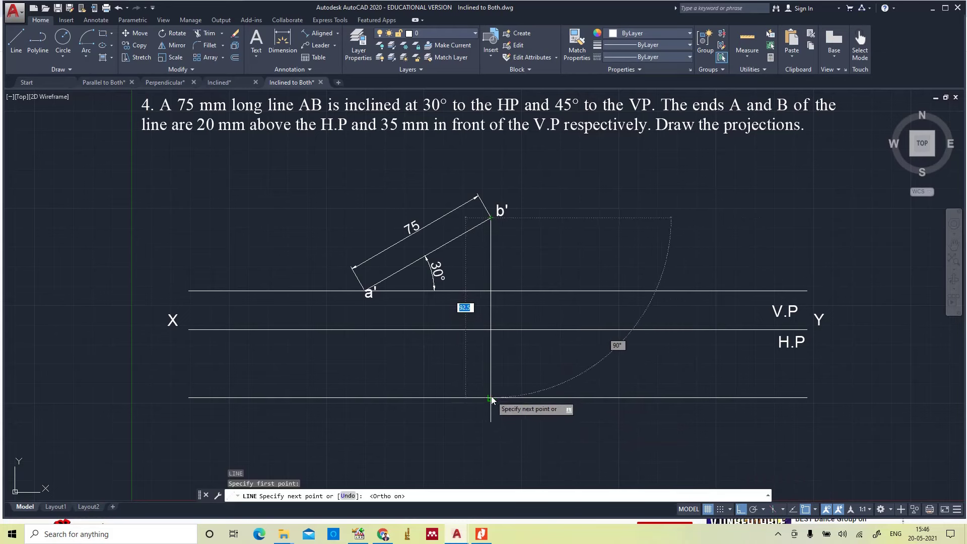
click(491, 398)
key(Escape)
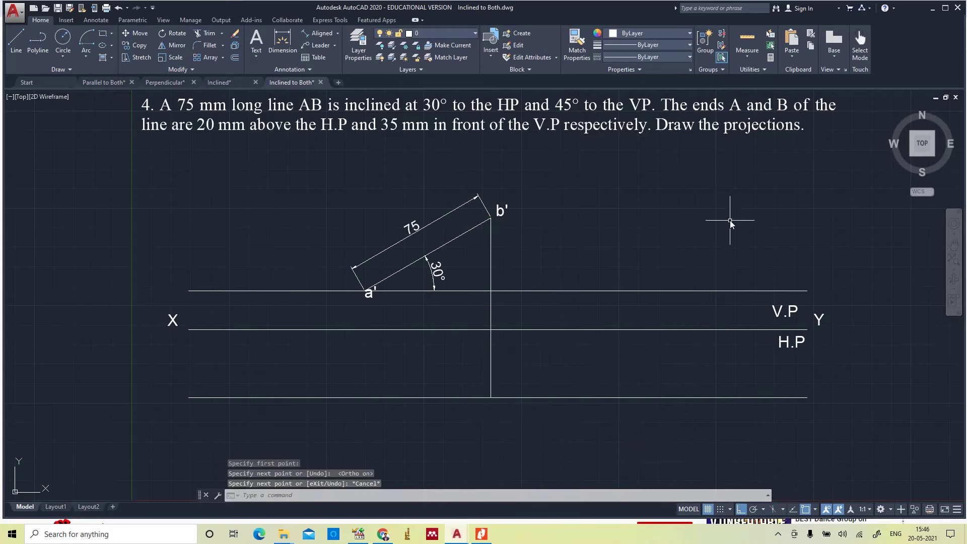
- Label the foot of the b' projector on the lower horizontal line as b with single-line text, height 6 and rotation 0
text(text)
key(Return)
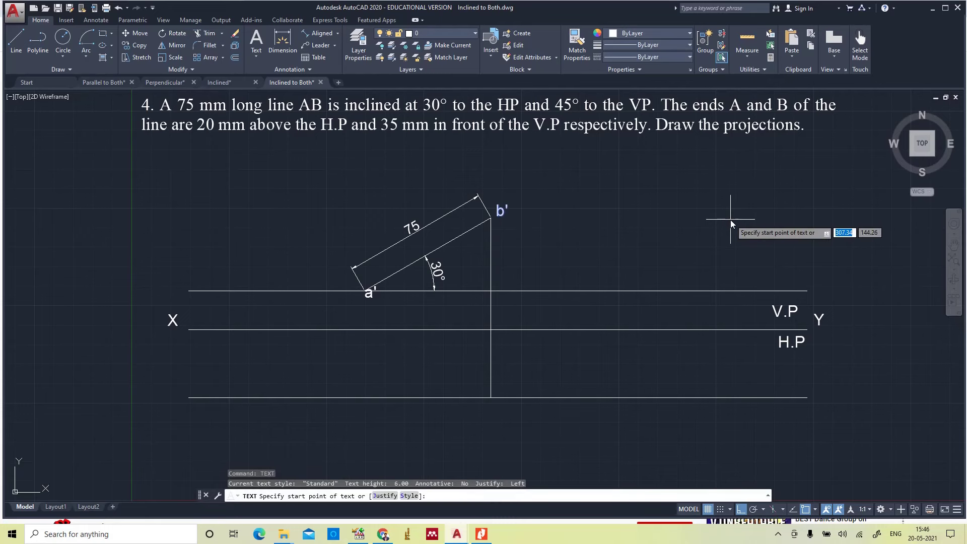
click(505, 383)
key(Return)
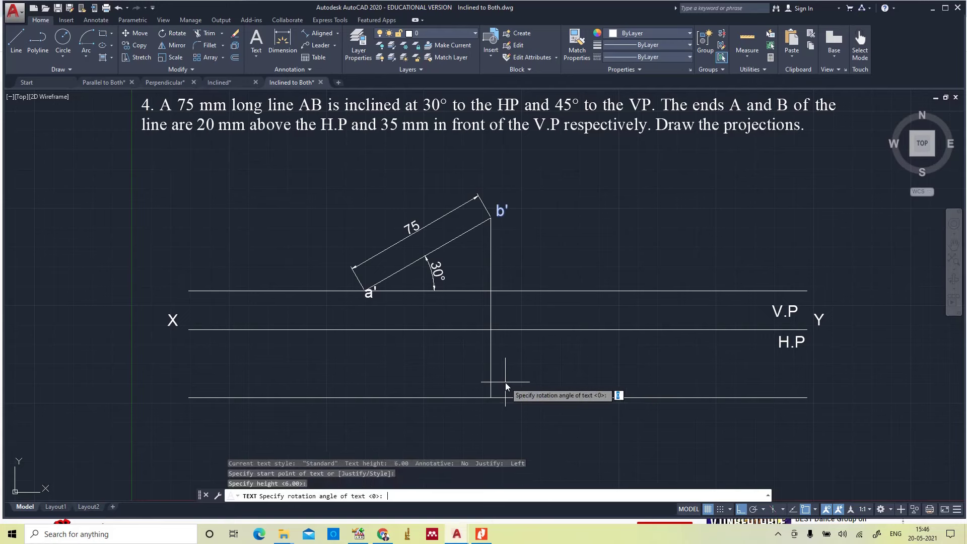
key(Return)
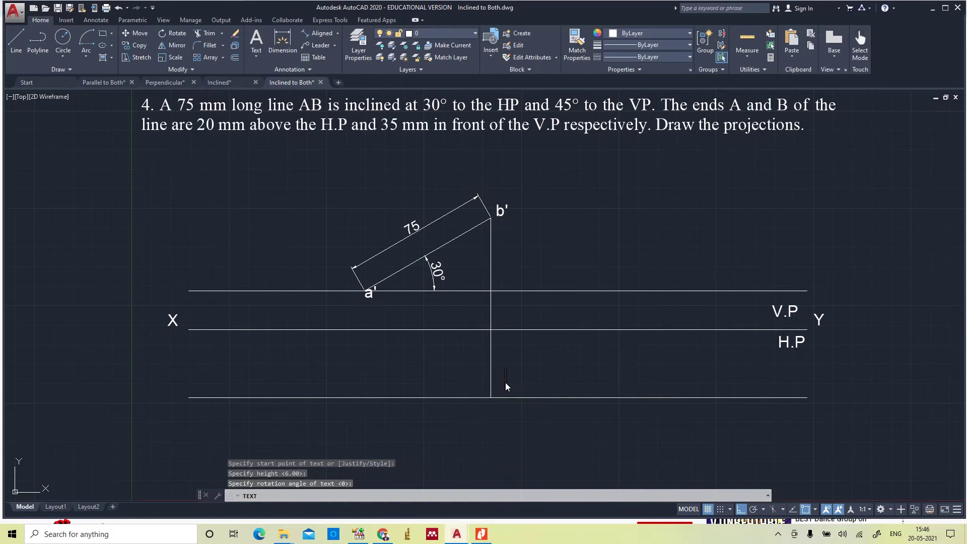
text(b)
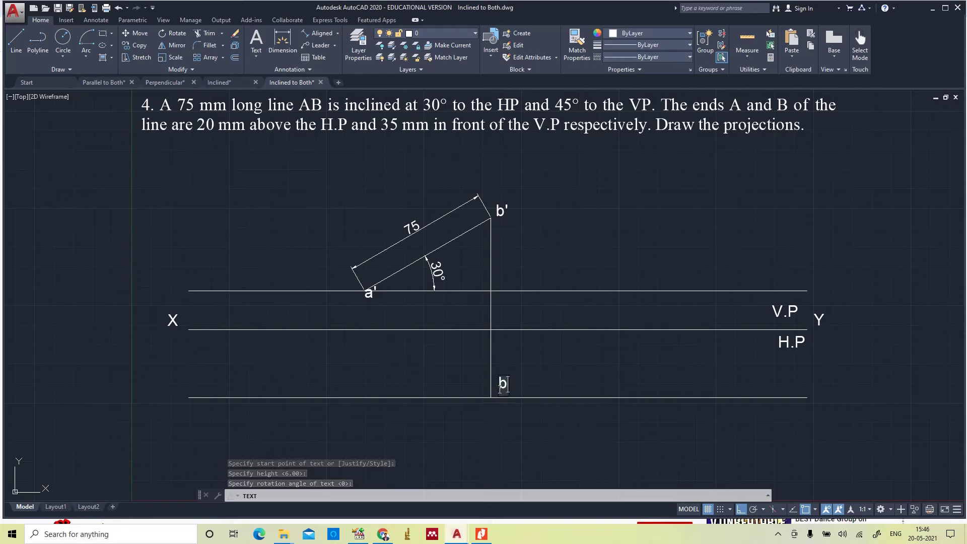
click(760, 145)
key(Escape)
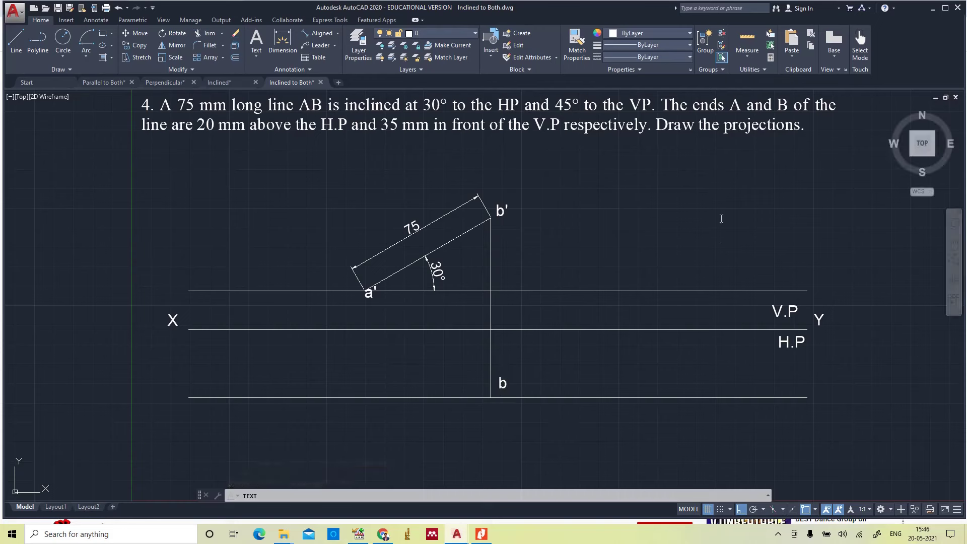
- Draw a vertical projector from a' down to the horizontal line below XY
text(l)
key(Return)
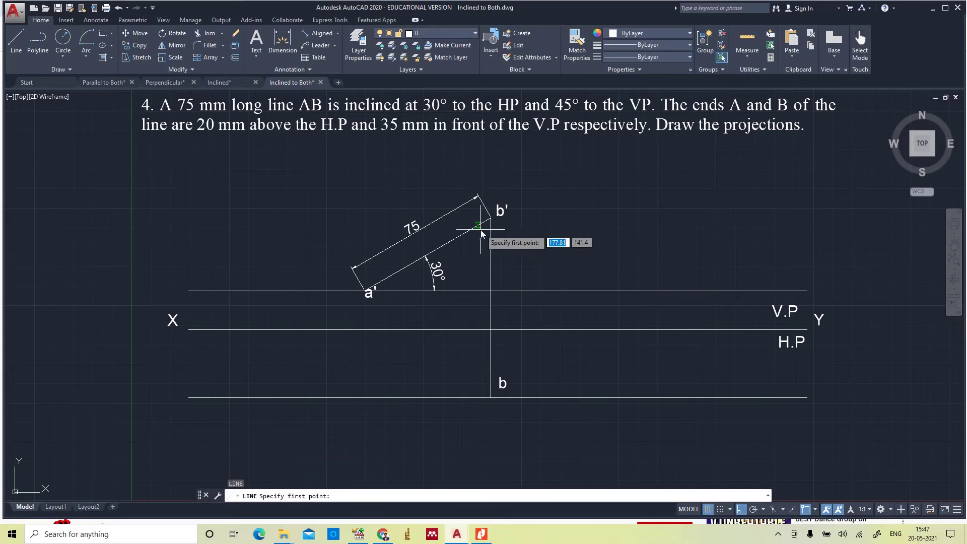
click(366, 292)
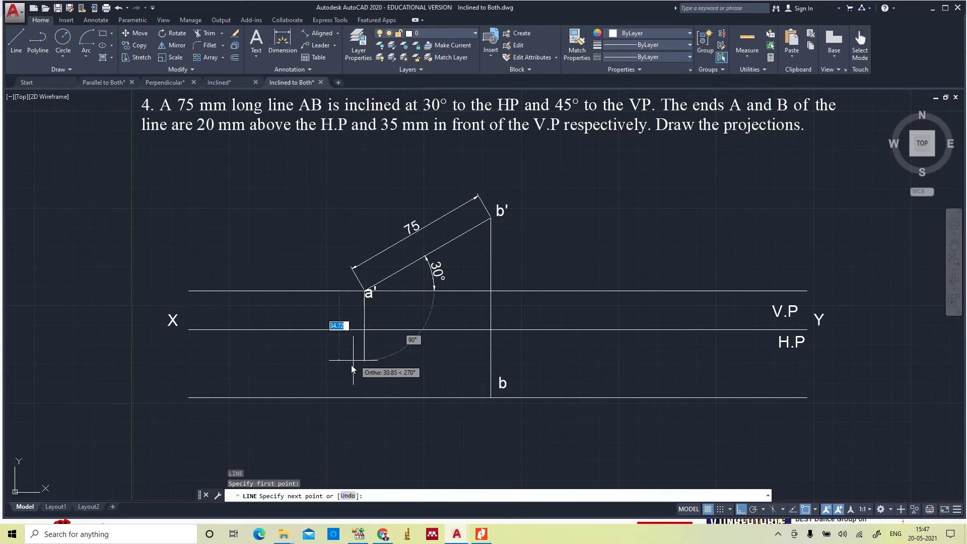
click(364, 397)
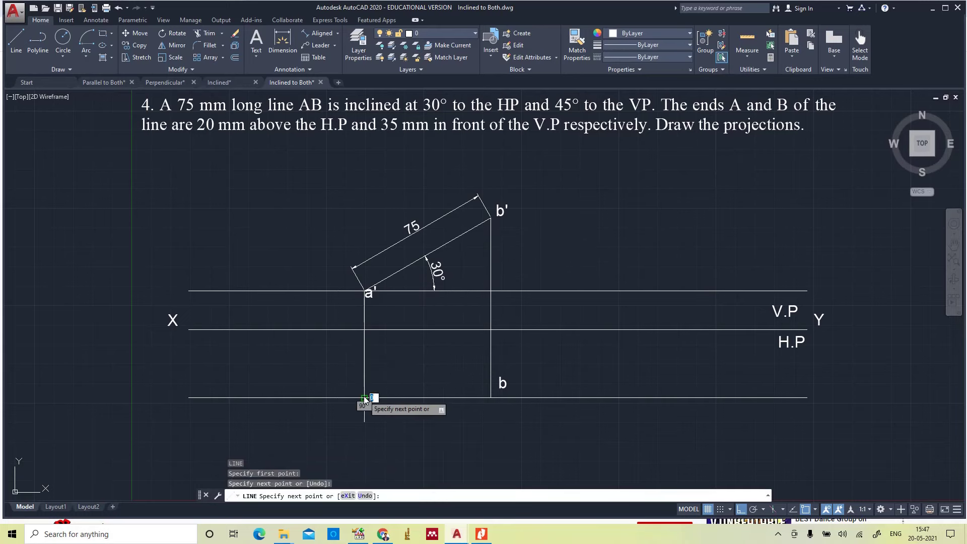
key(Escape)
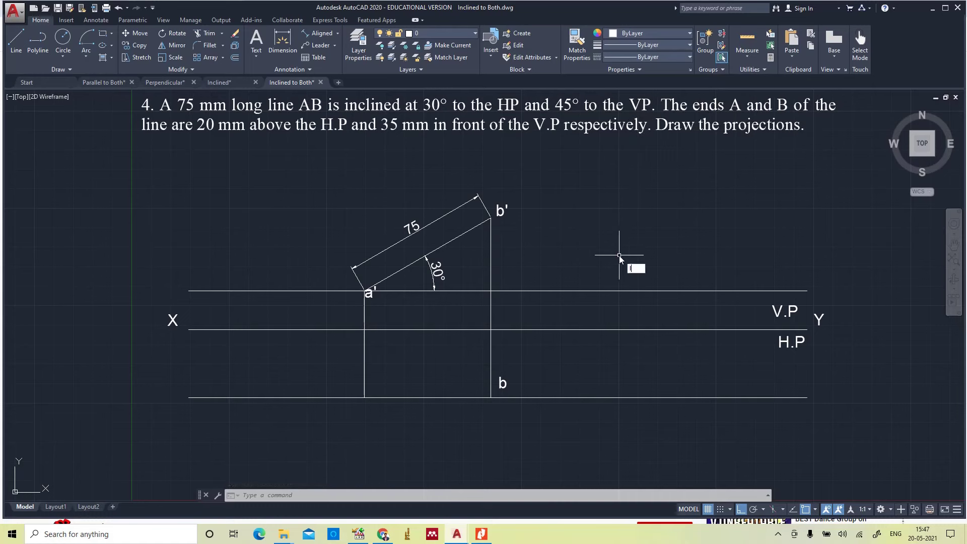
- With Ortho off, draw a 75 mm line at -45° from the foot of the a' projector
text(l)
key(Return)
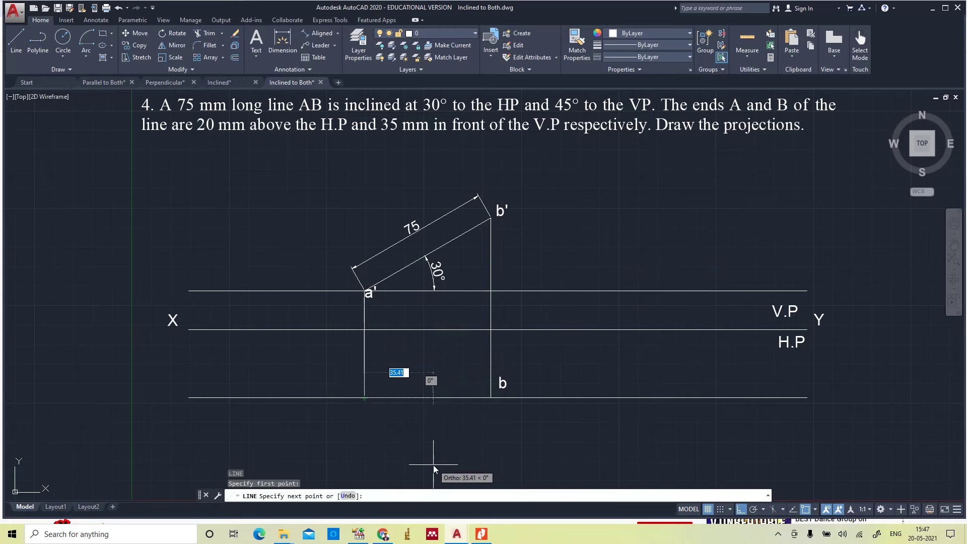
click(740, 509)
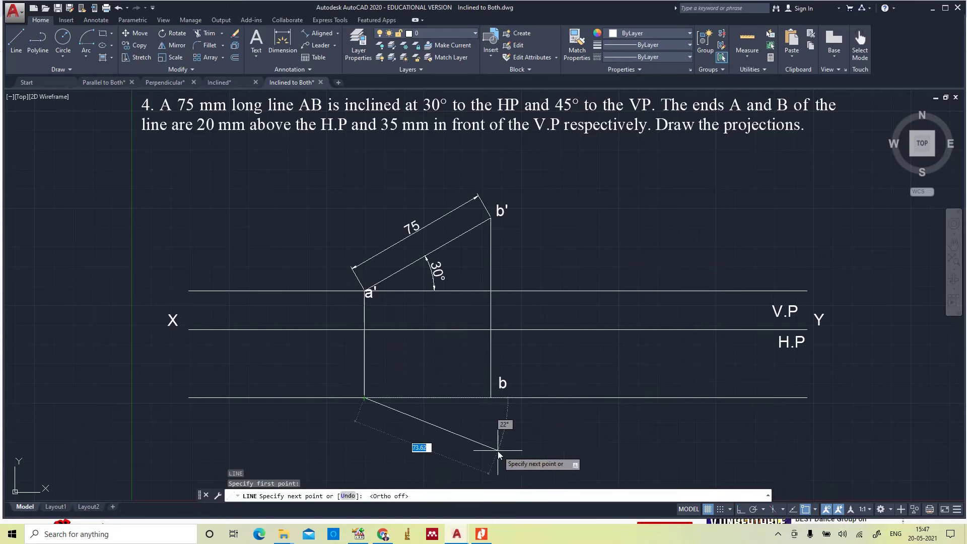
text(<-45)
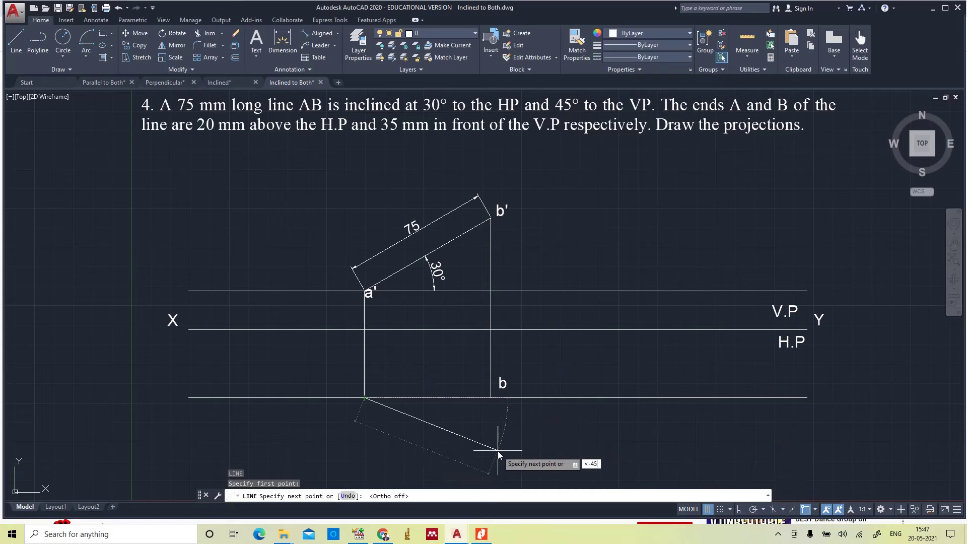
key(Return)
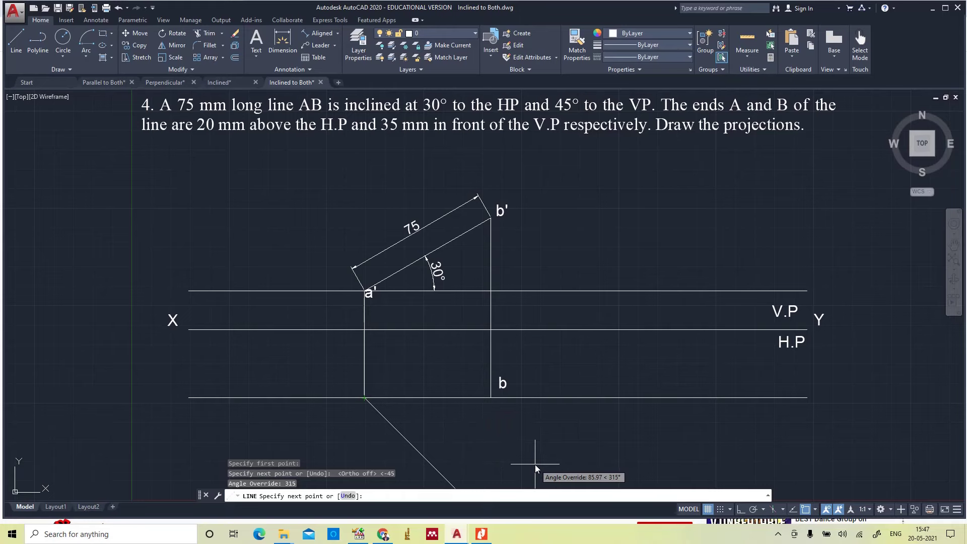
text(75)
key(Return)
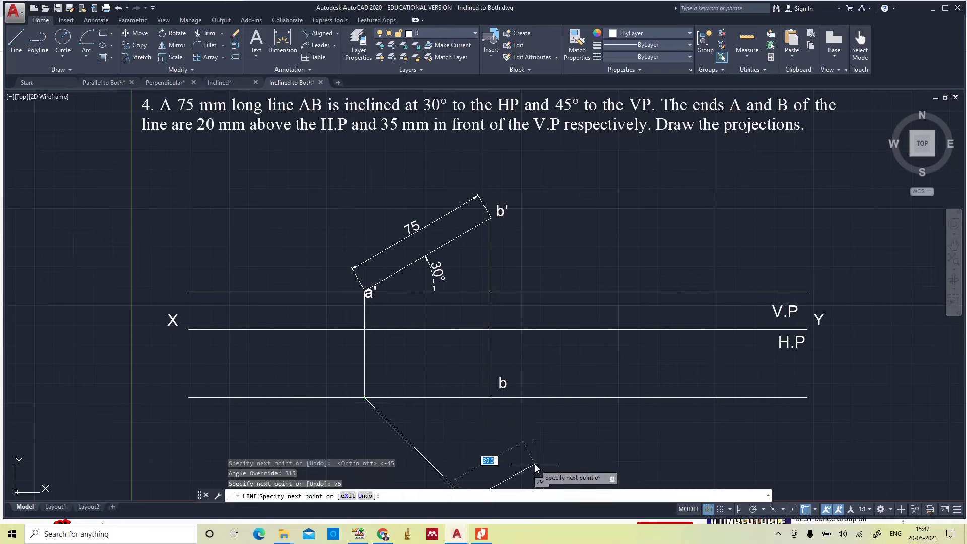
key(Escape)
- Add an aligned dimension for the length of the downward-sloping line, placed below the line
text(z)
key(Return)
text(a)
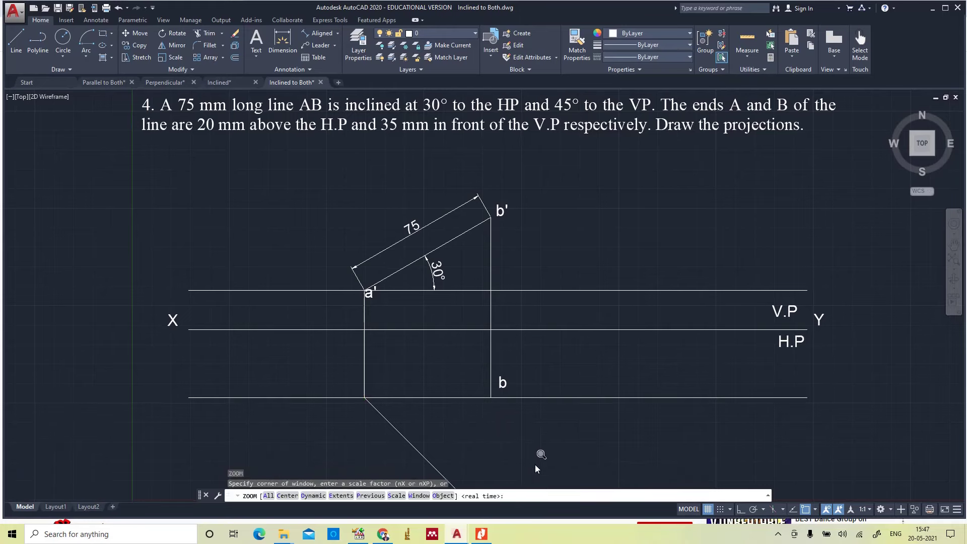
key(Return)
scroll(600, 395, down, 2)
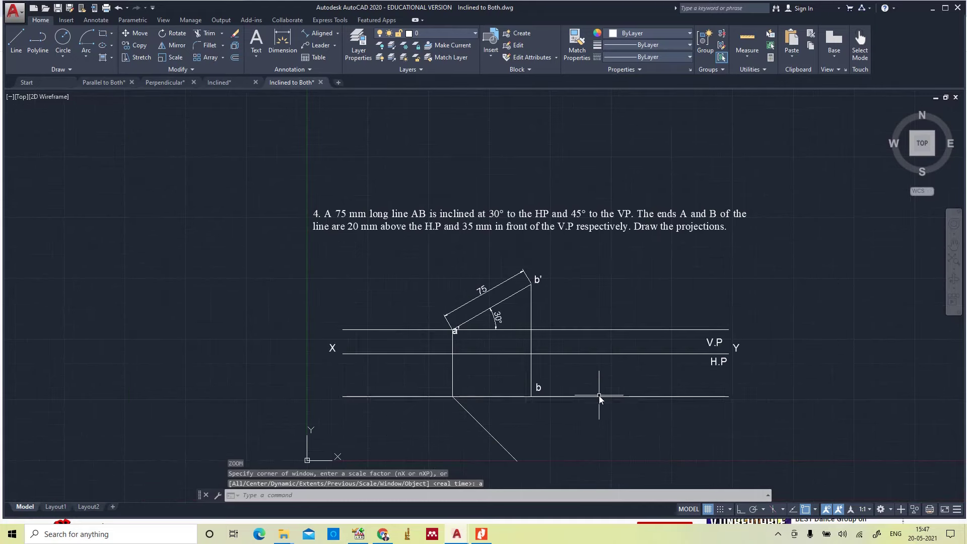
text(z)
key(Return)
text(a)
key(Return)
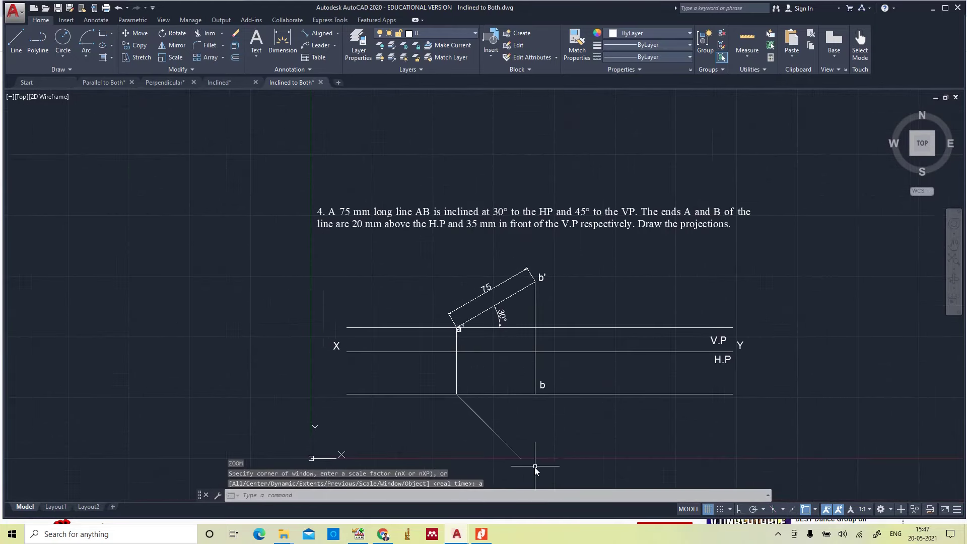
click(316, 33)
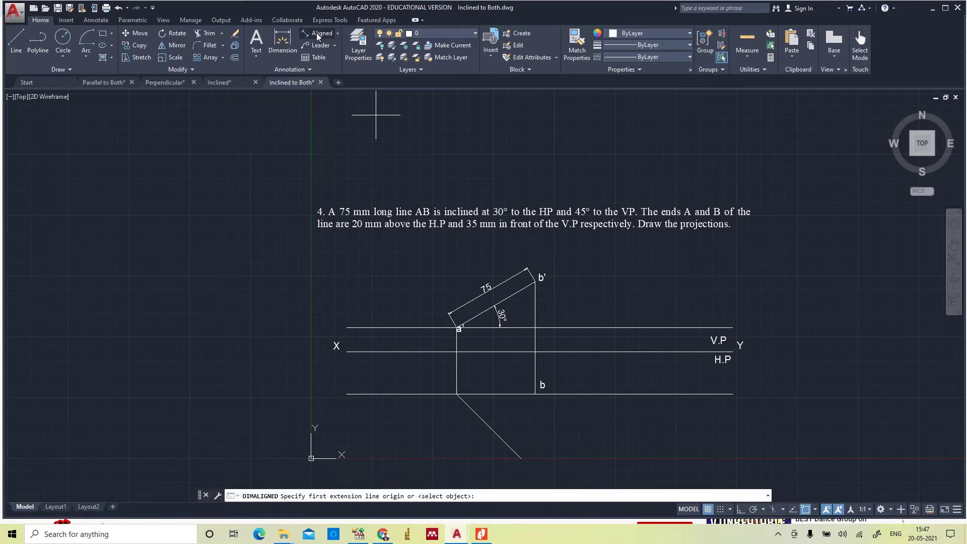
click(456, 396)
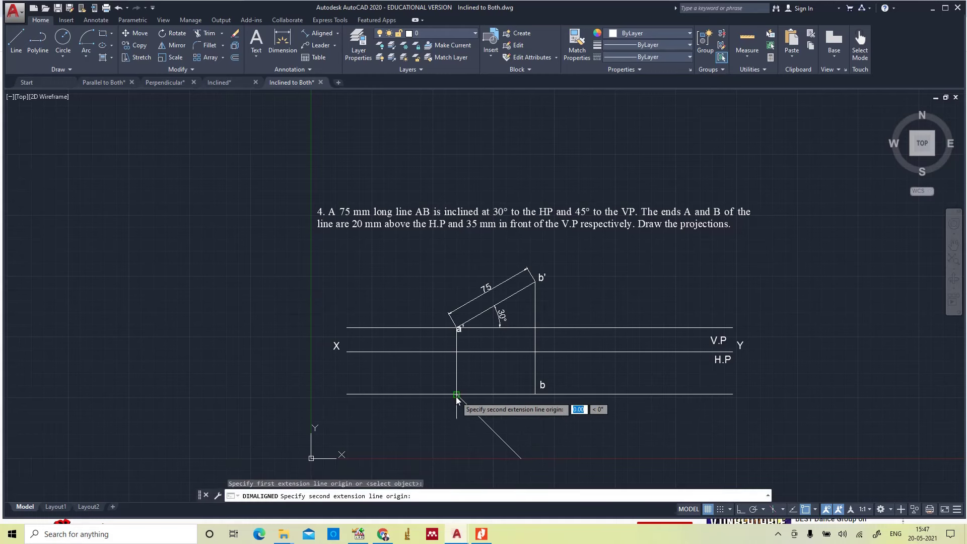
click(521, 457)
click(477, 472)
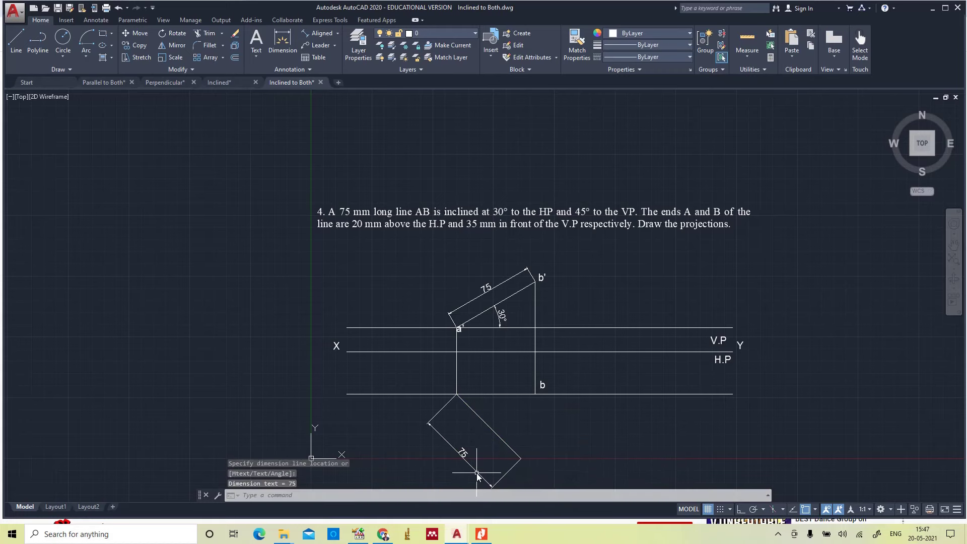
- Add an angular dimension between the lower horizontal line and the downward-sloping line
click(337, 36)
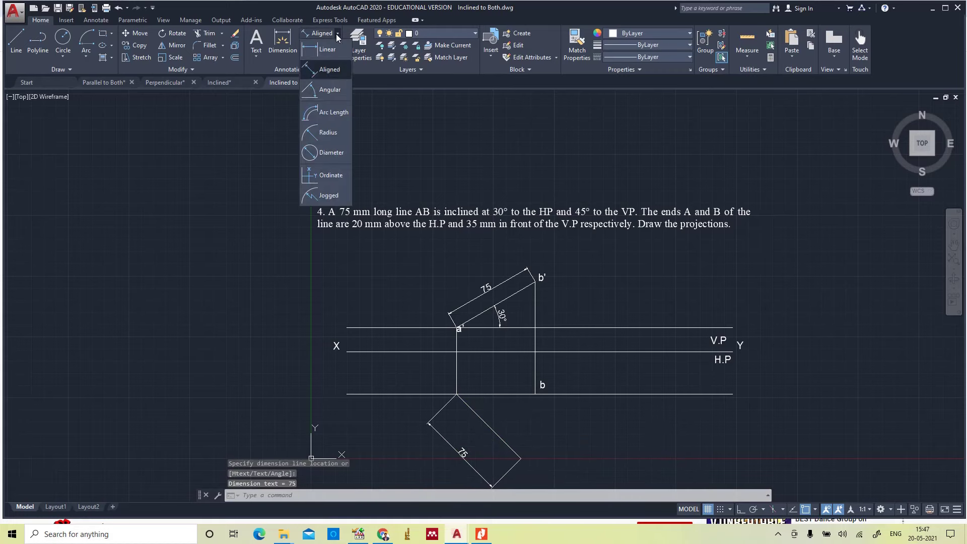
click(330, 92)
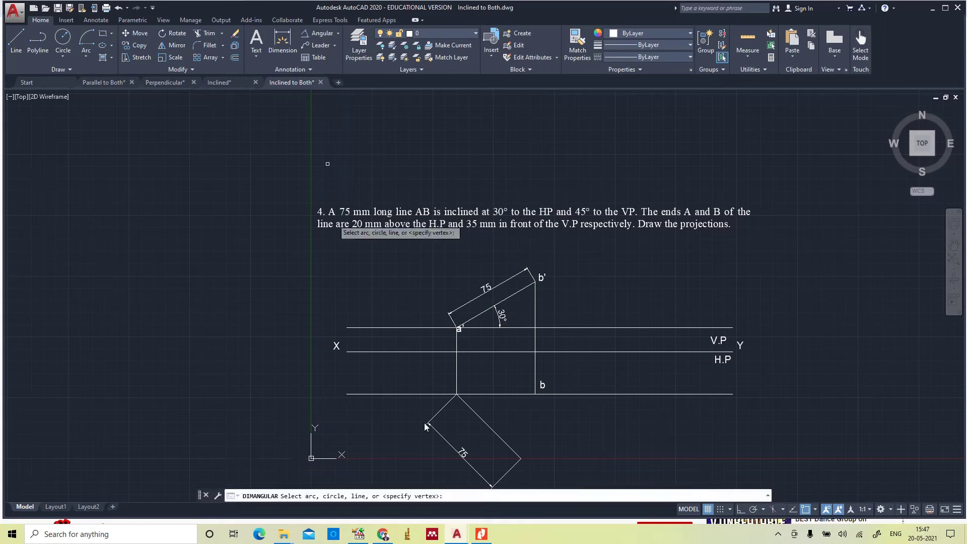
click(481, 394)
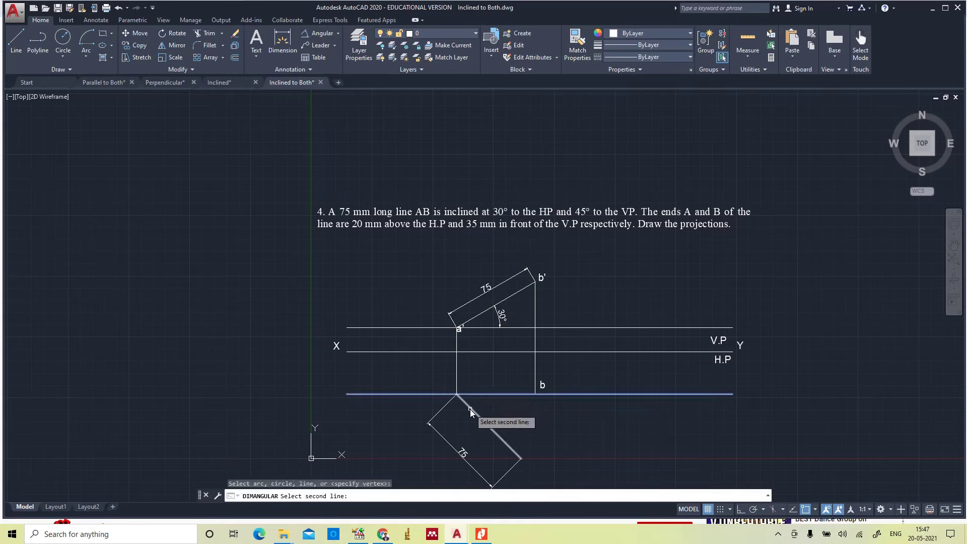
click(471, 409)
click(493, 402)
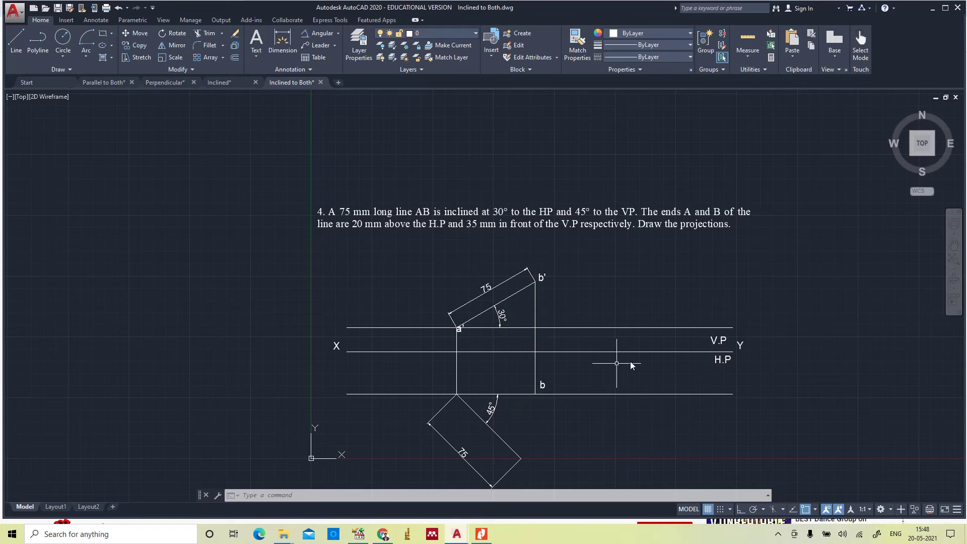
- Draw a vertical projector from the lower end of the downward-sloping line up to the horizontal line through a'
text(l)
key(Return)
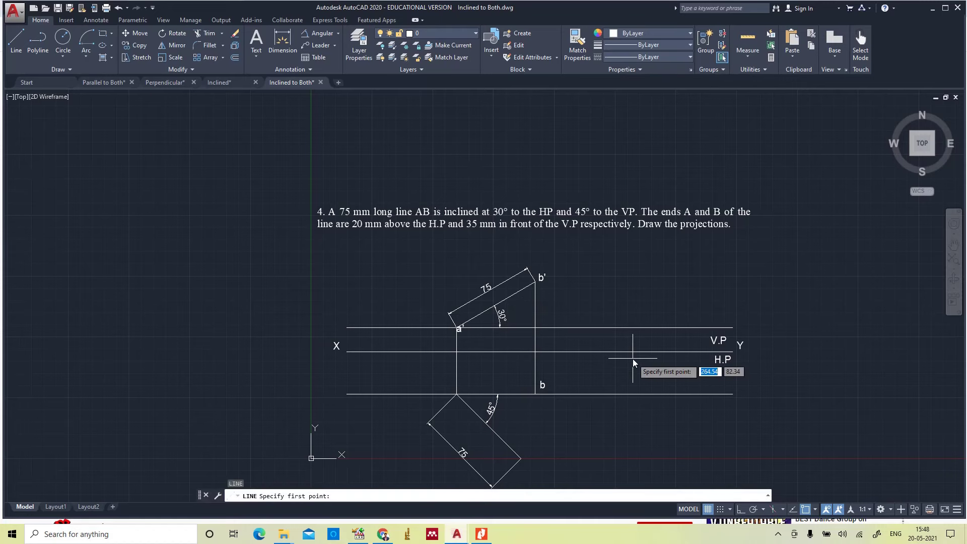
click(521, 459)
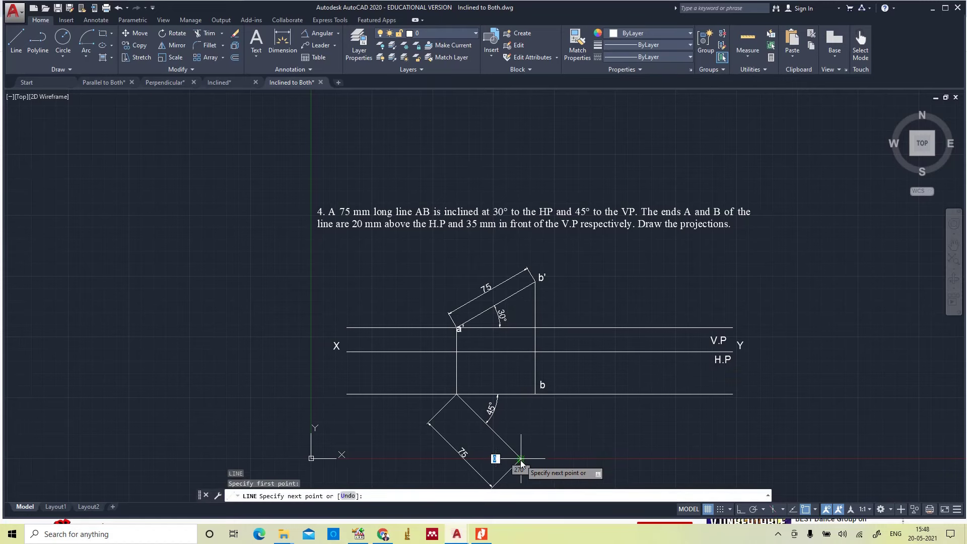
click(519, 328)
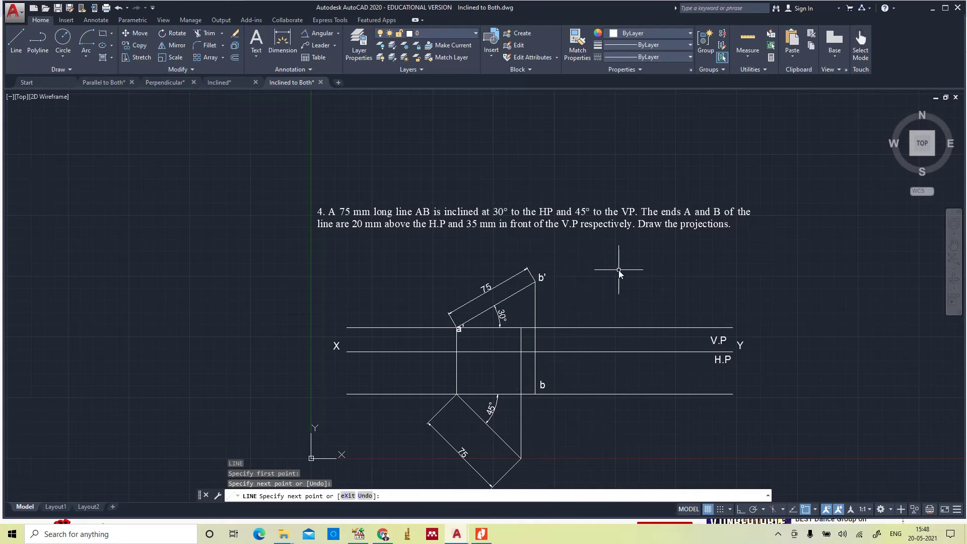
key(Escape)
- Label the sloping line's ends a and b1 and the new projector's upper end b1' with single-line text, height 6 and rotation 0
text(tex)
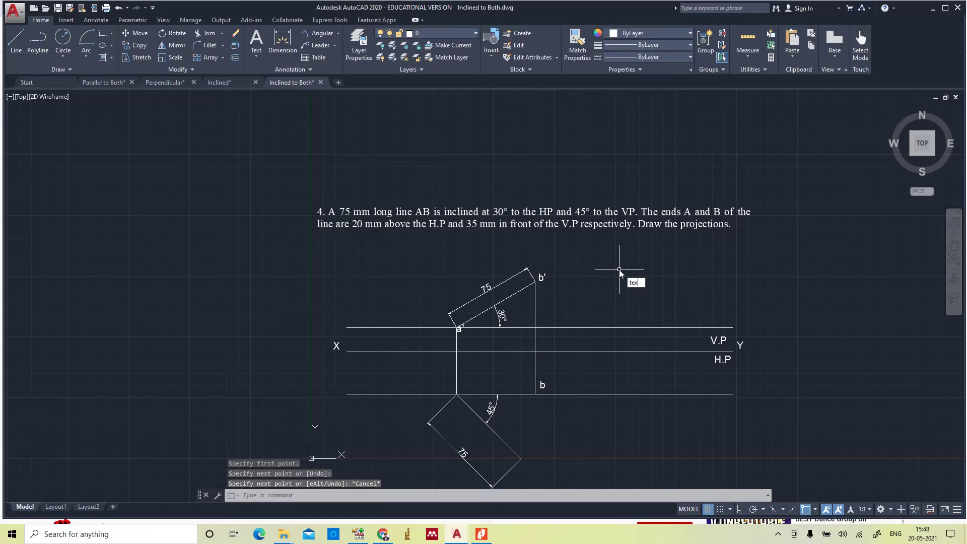
text(t)
key(Return)
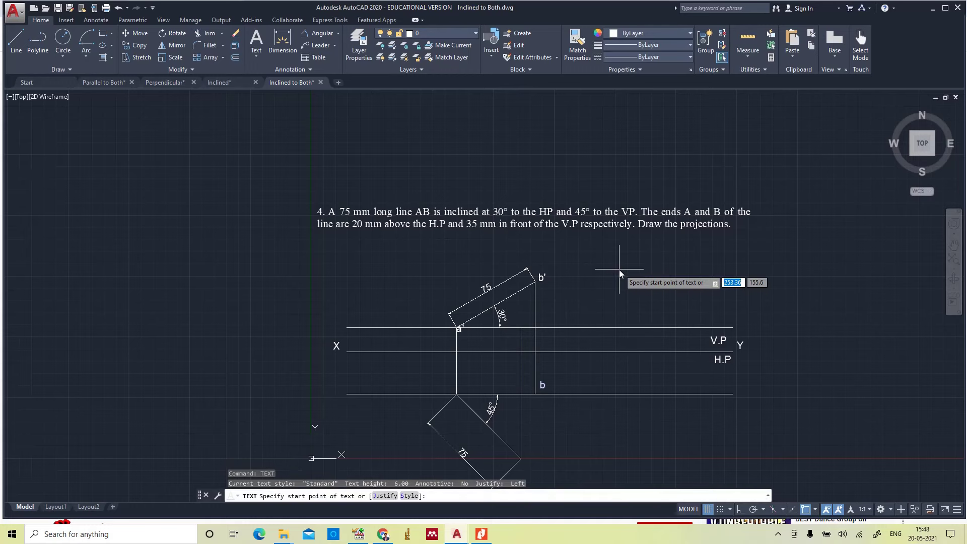
click(455, 390)
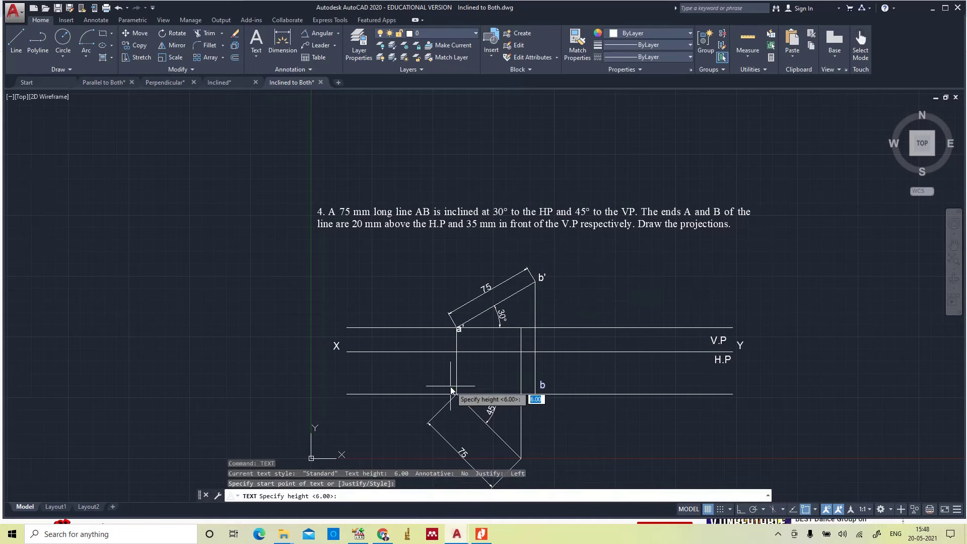
key(Return)
key(Return)
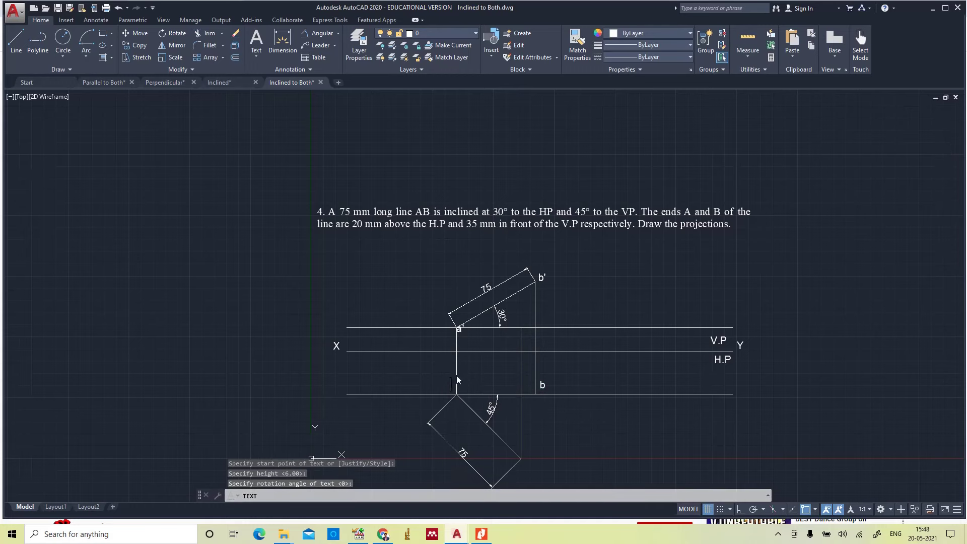
text(a)
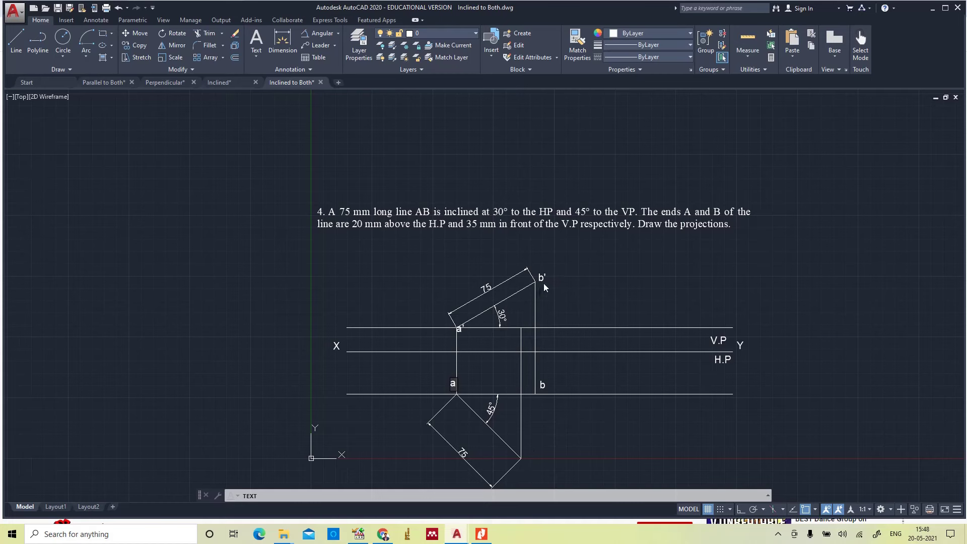
click(524, 462)
text(b1)
click(518, 321)
text(b1')
click(599, 438)
key(Escape)
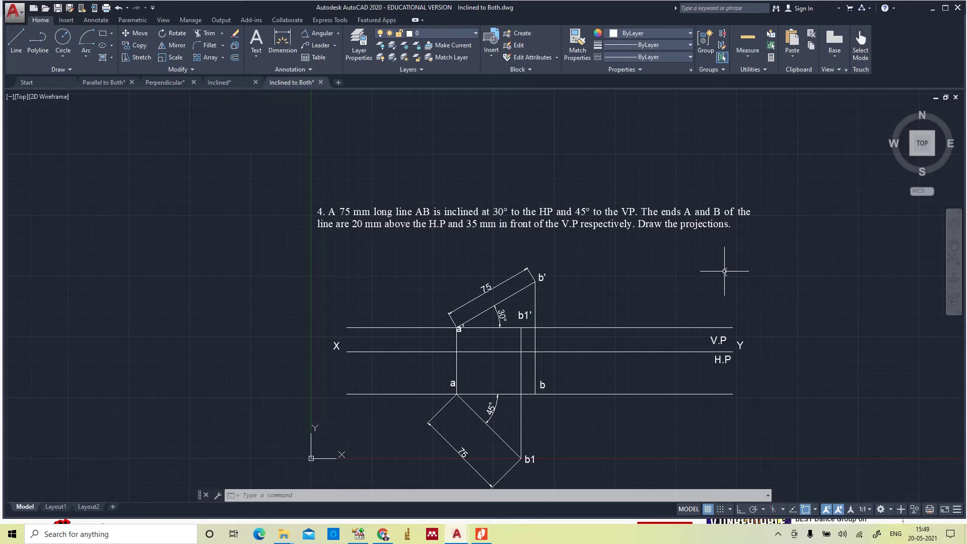
- With Ortho on, draw a horizontal line from b' extending left well past a'
text(l)
key(Return)
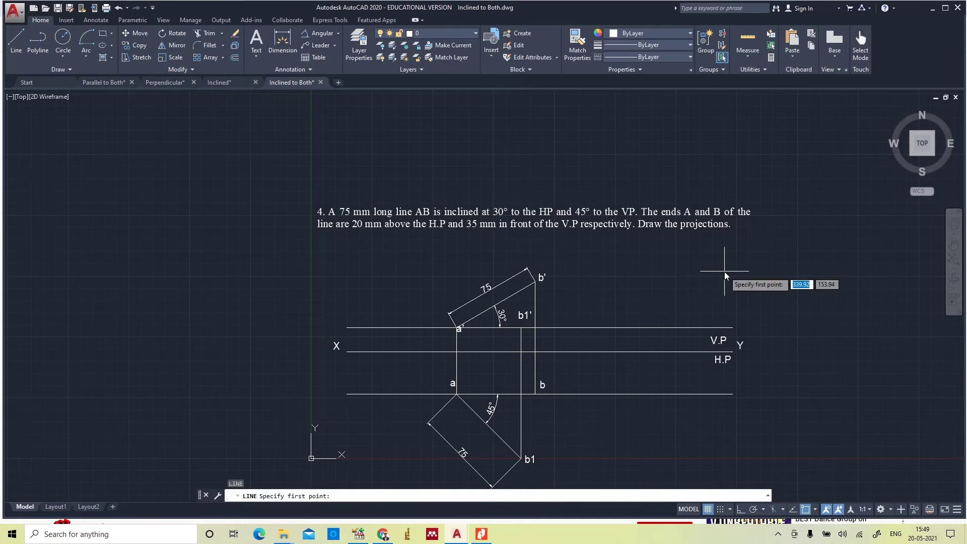
click(534, 283)
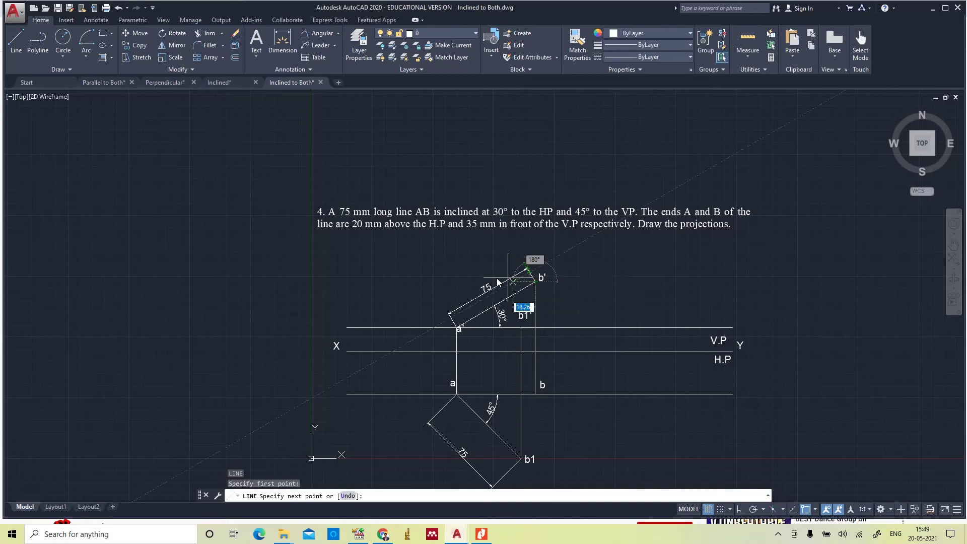
click(740, 509)
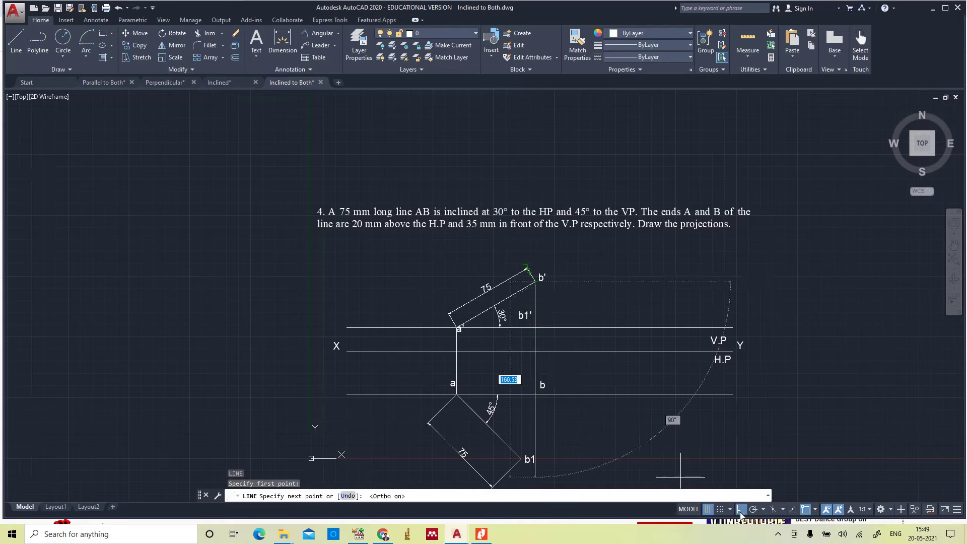
click(319, 319)
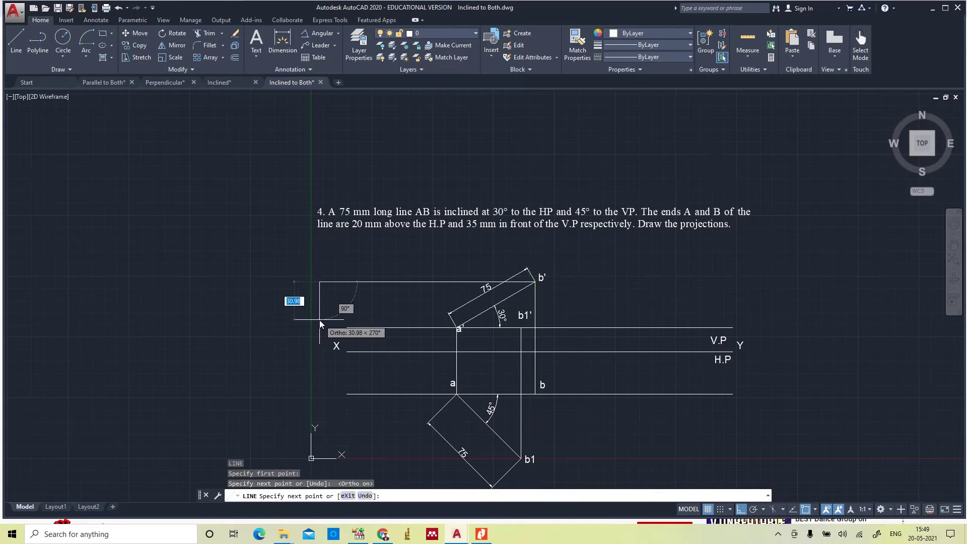
key(Return)
- Draw a horizontal line from b1 extending left past the projector through a
key(Return)
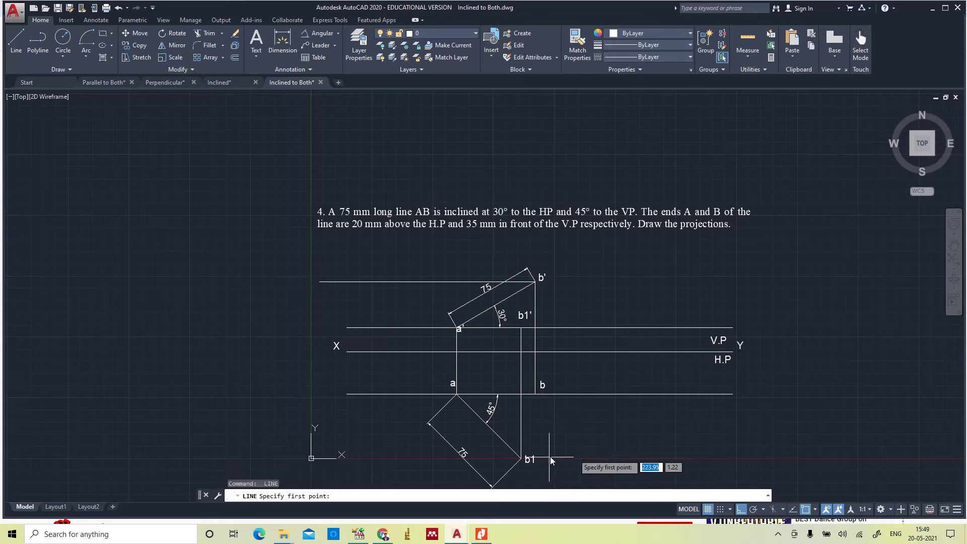
click(521, 458)
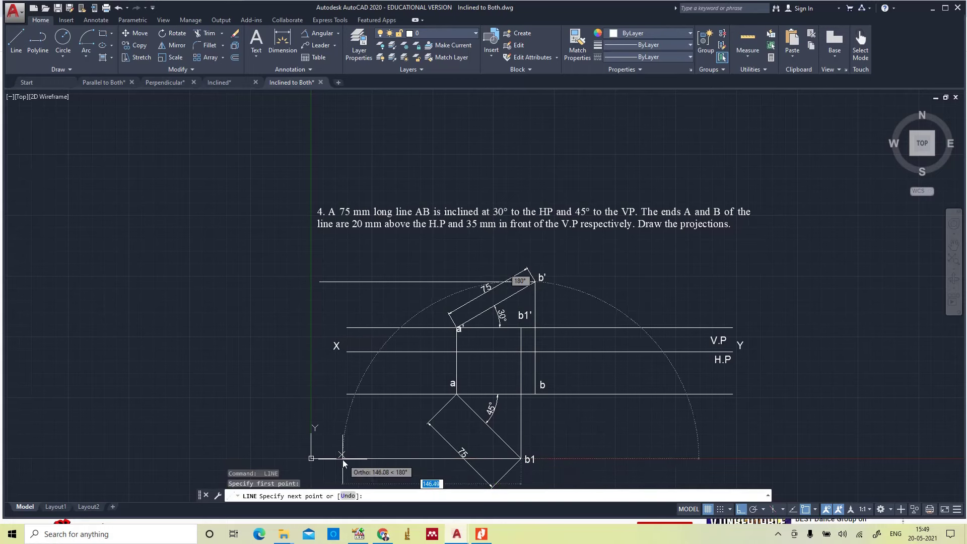
click(362, 458)
key(Return)
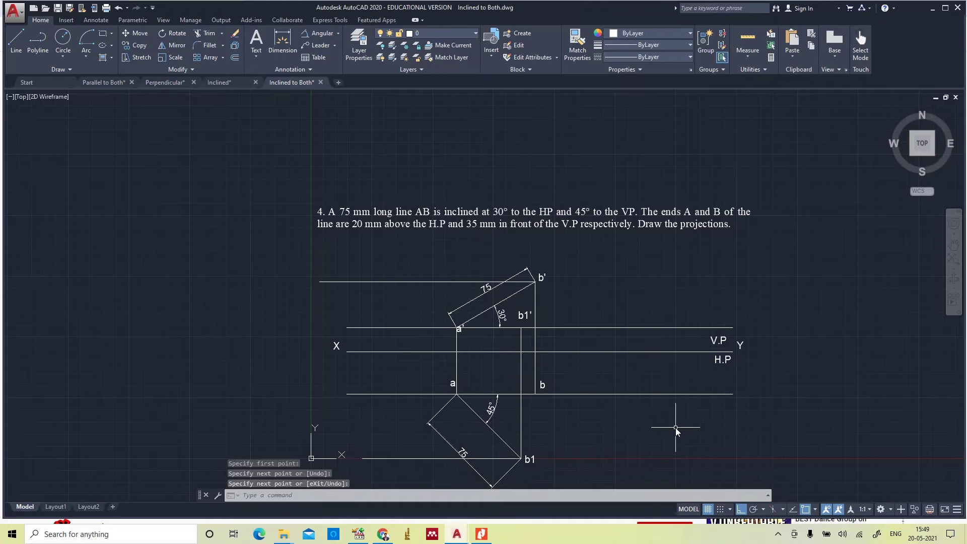
- Draw a Center, Start, End arc centred on a', from the projector's top end at b1' up to directly above a'
text(z)
key(Return)
text(a)
key(Return)
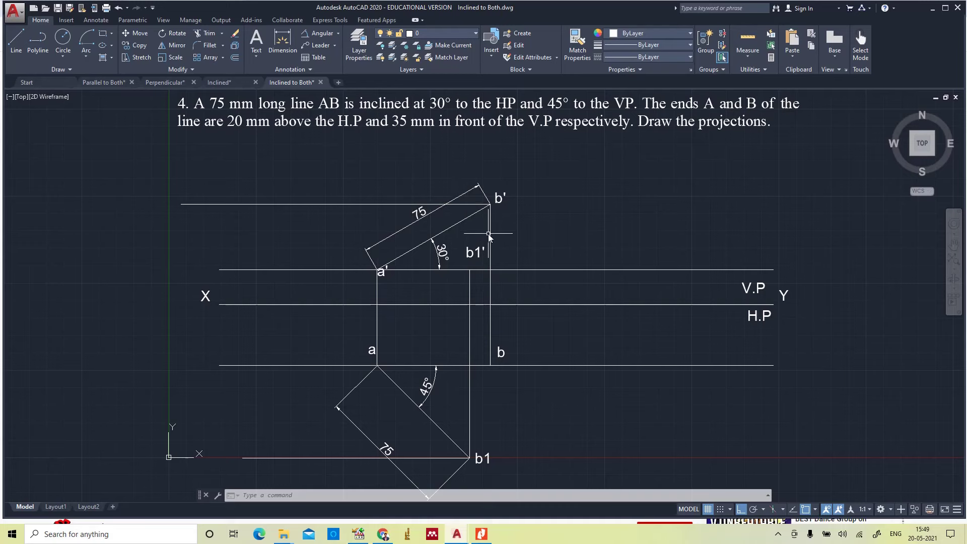
click(88, 55)
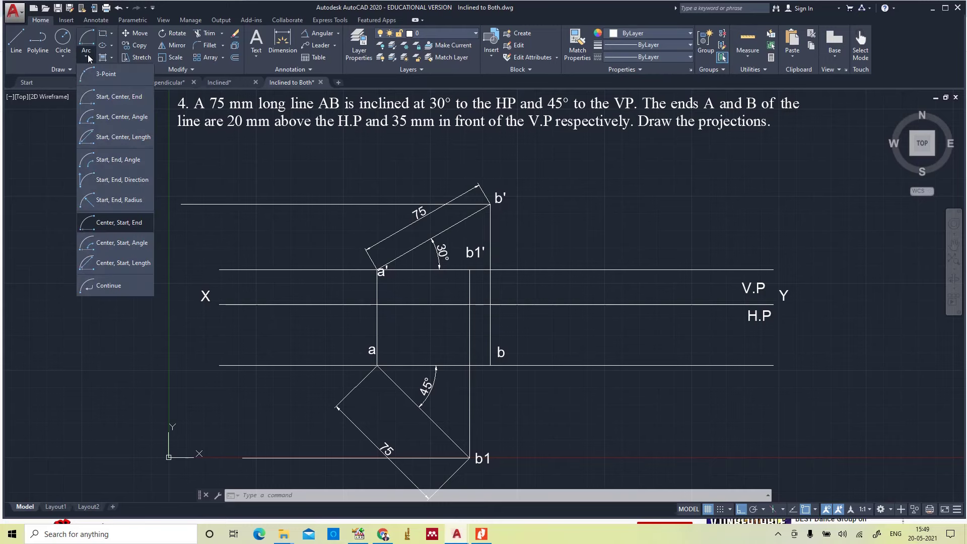
click(123, 223)
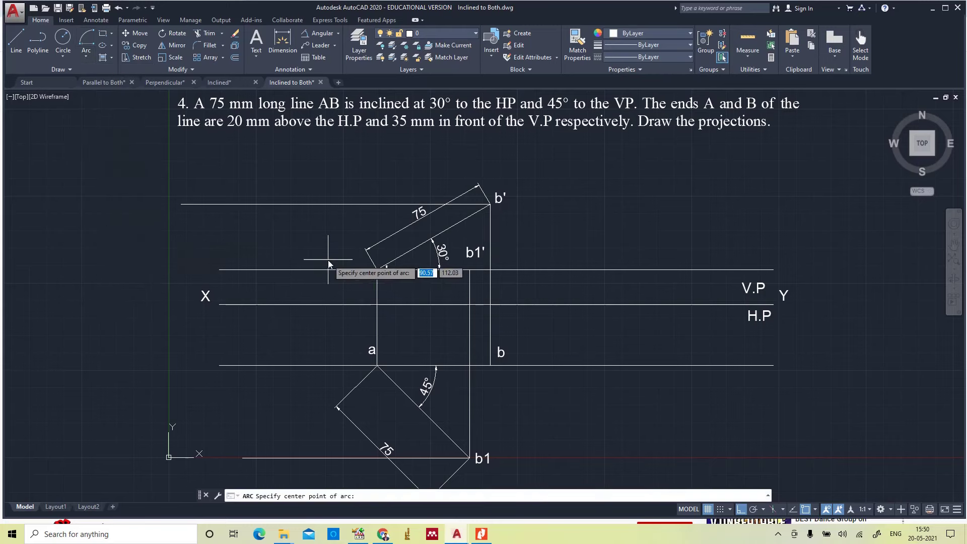
click(377, 272)
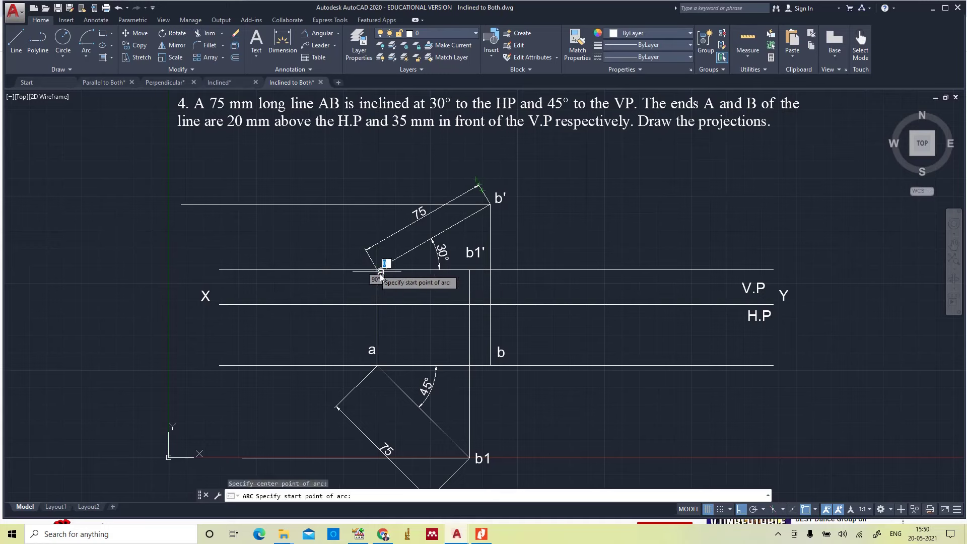
click(469, 271)
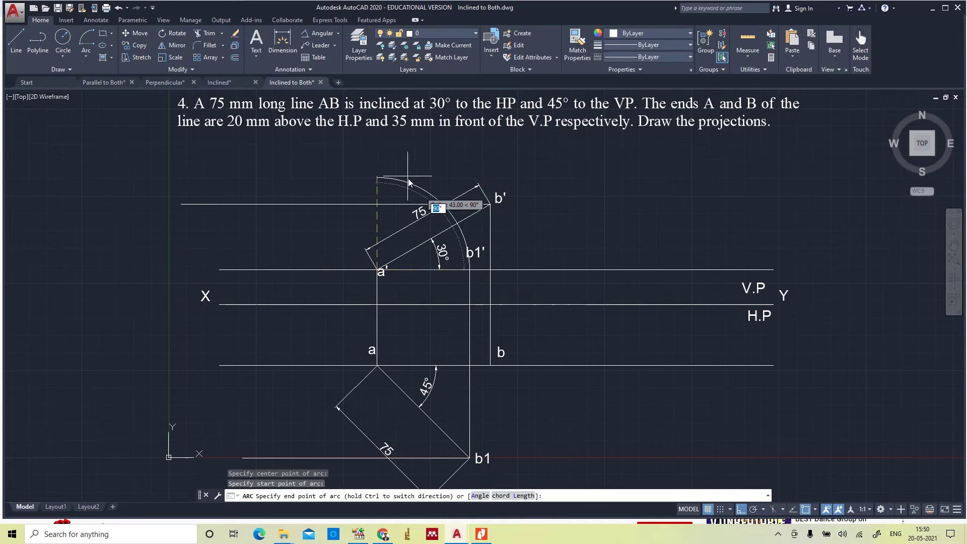
click(376, 166)
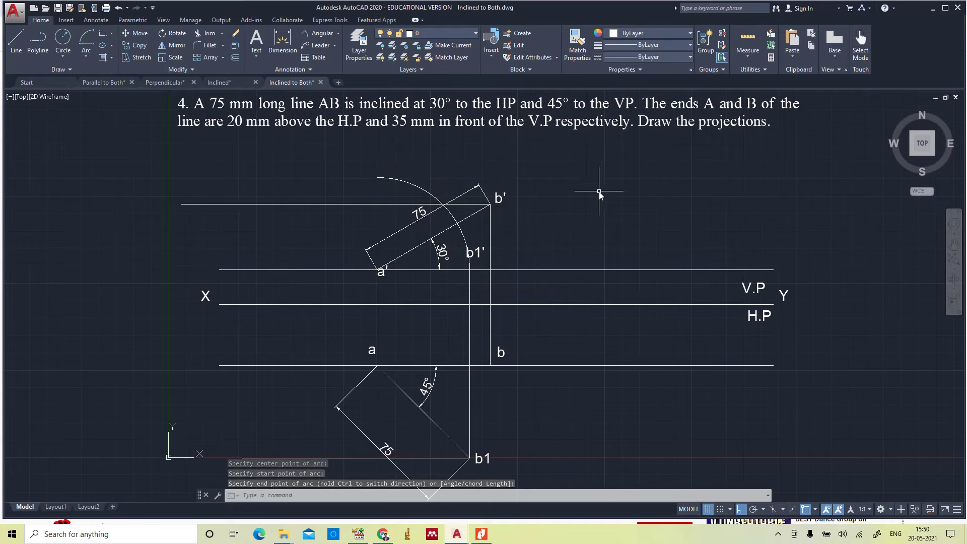
- Trim off the part of the arc lying above the horizontal line through b'
text(TRIM)
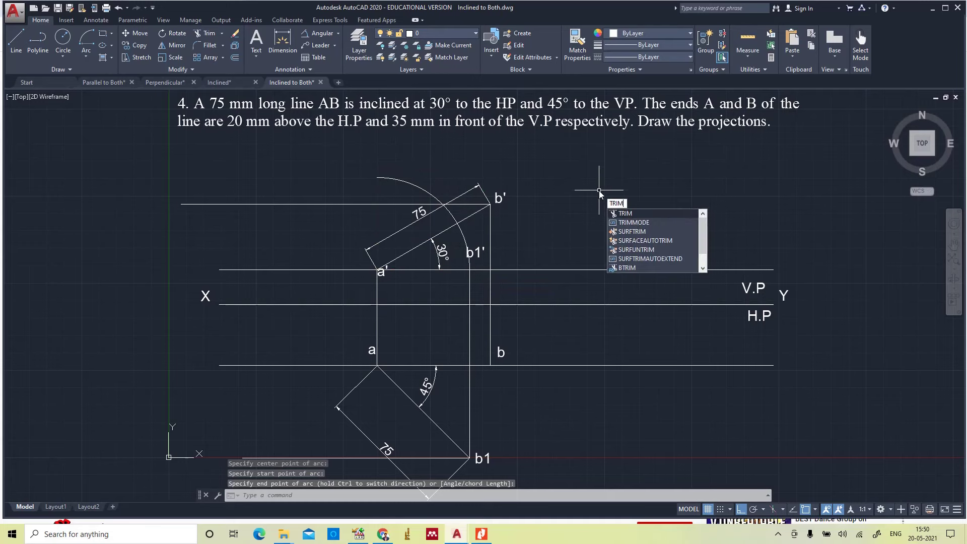
key(Return)
key(Return)
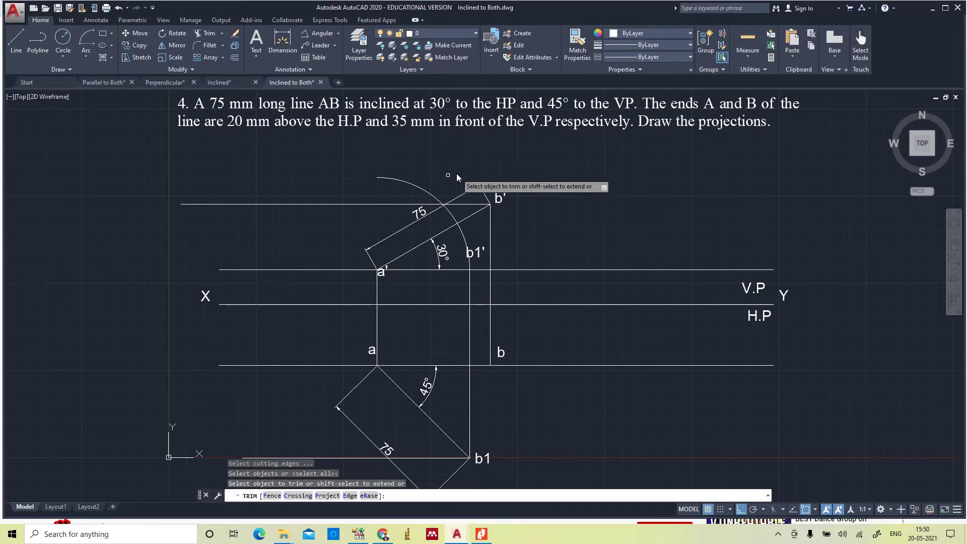
click(422, 189)
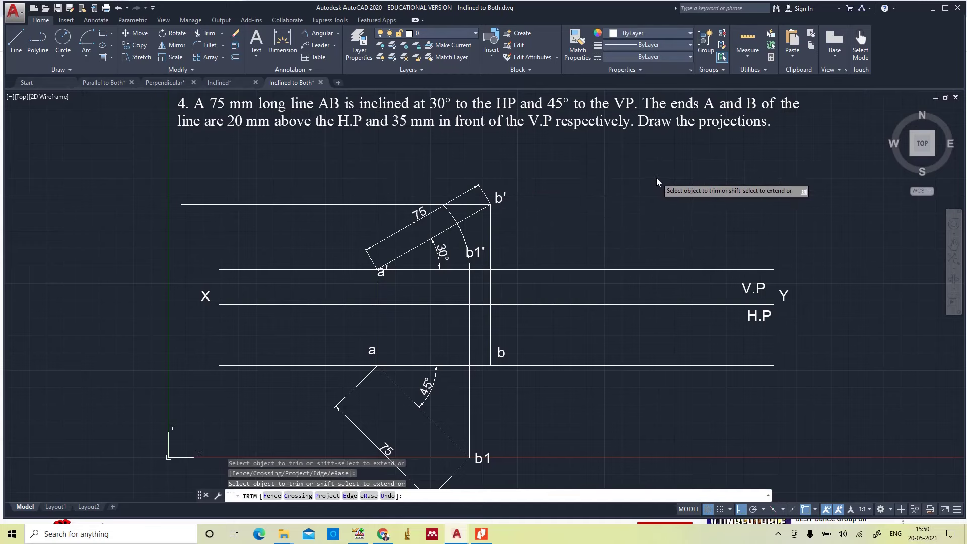
key(Escape)
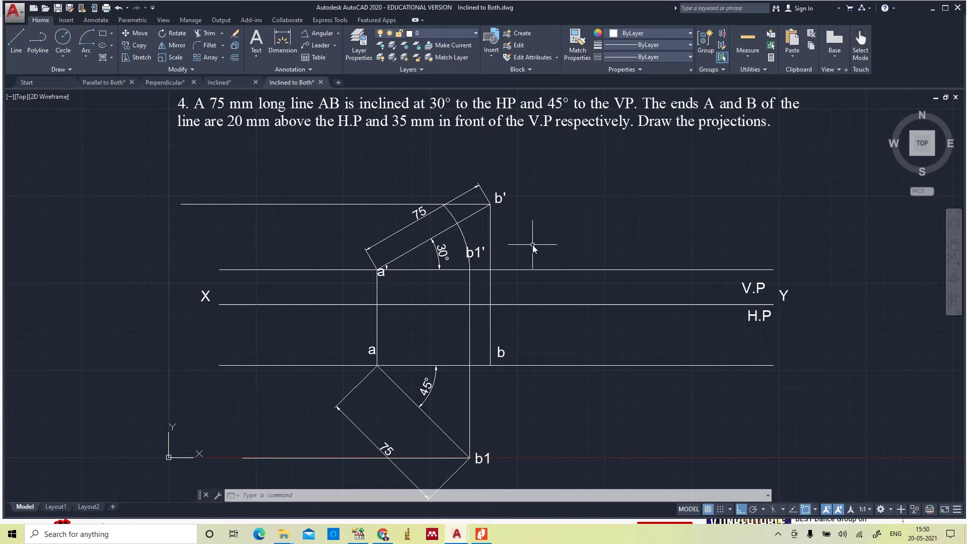
- Draw a circle centred on a with its radius reaching the projector's lower end at b
key(Return)
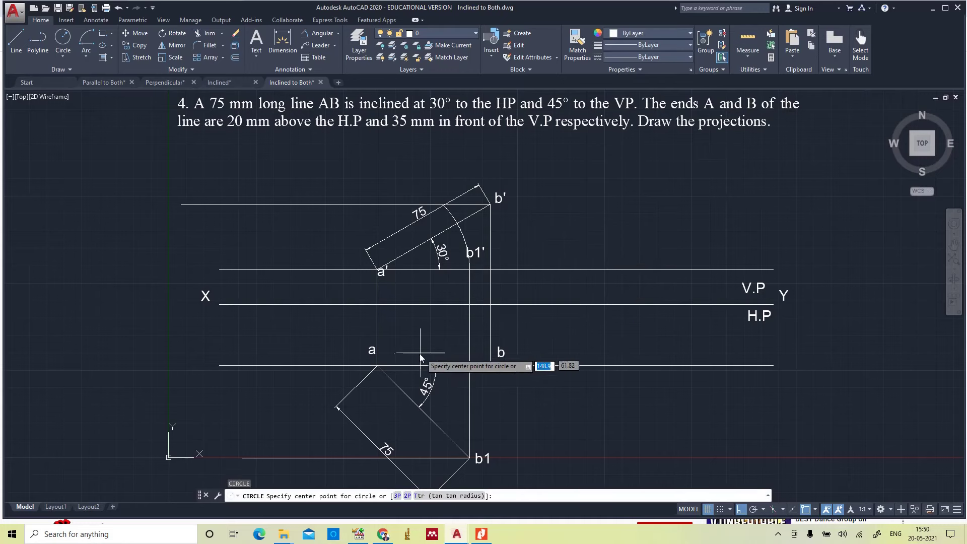
click(377, 365)
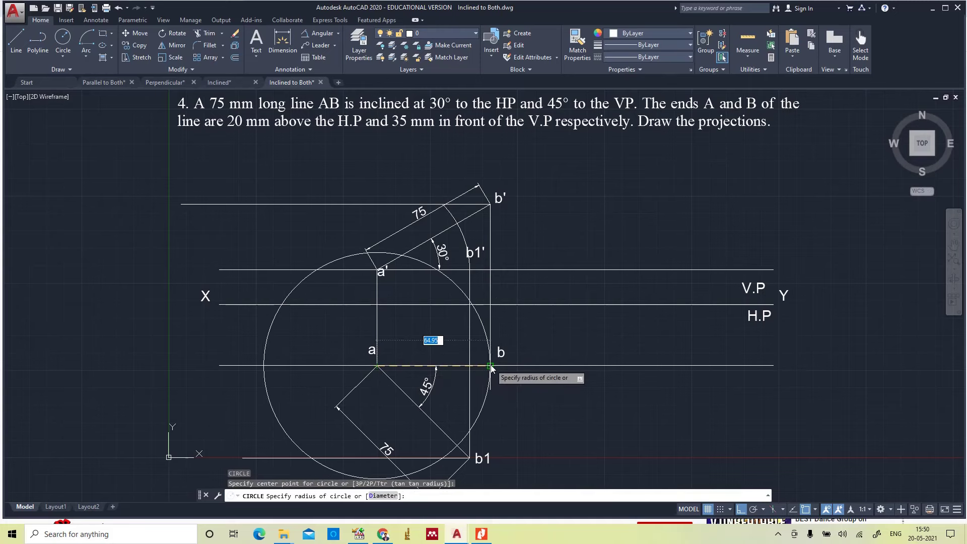
click(491, 365)
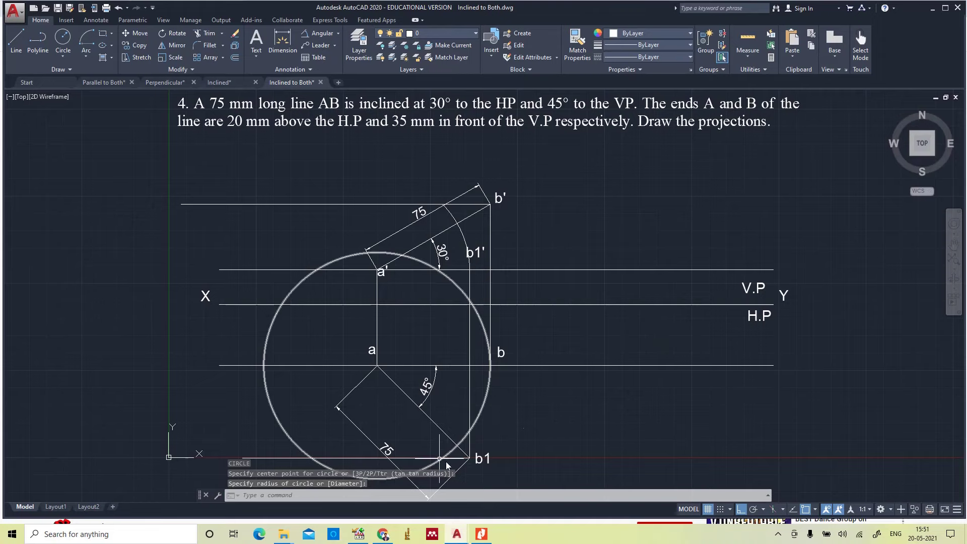
- Trim the circle down to the arc from b to the horizontal line through b1, cutting away the upper, left and bottom portions
scroll(639, 328, down, 2)
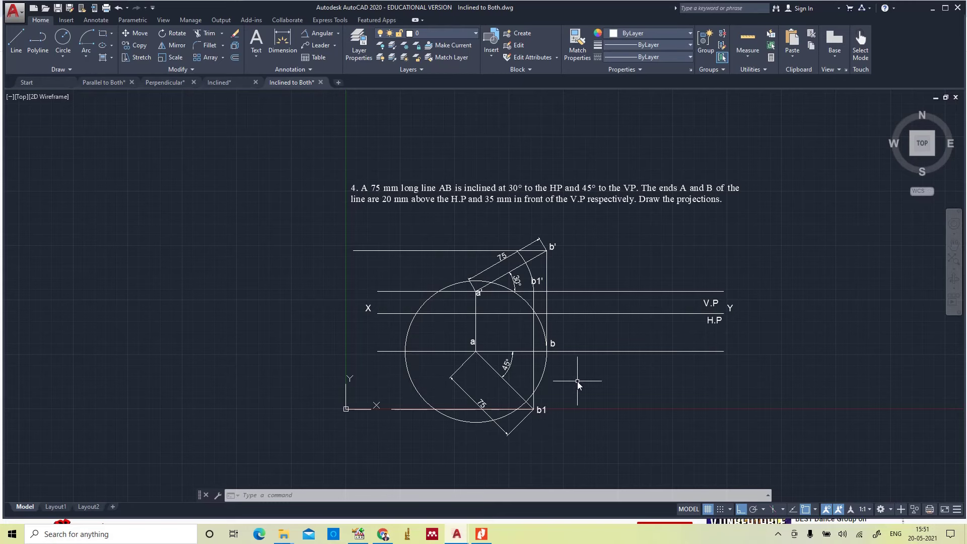
scroll(577, 381, up, 2)
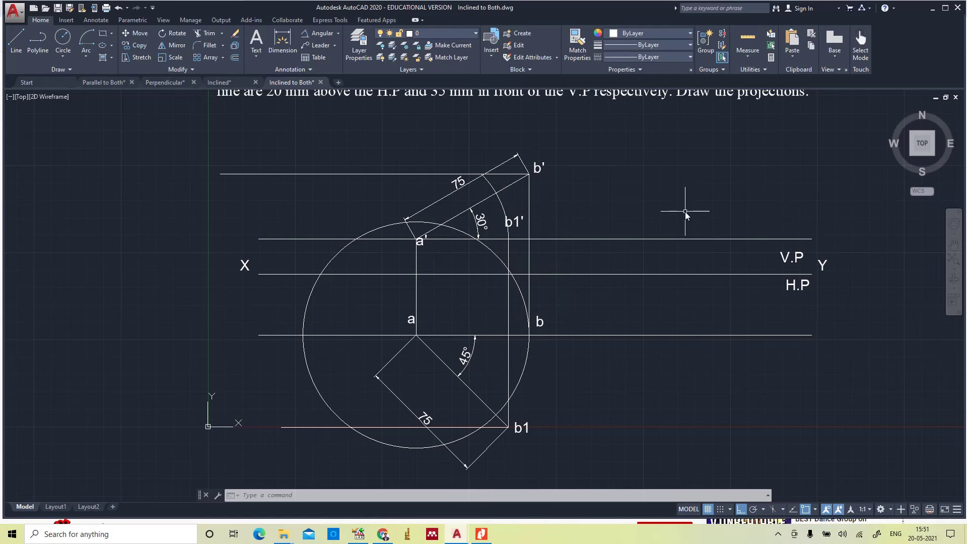
text(r)
key(Return)
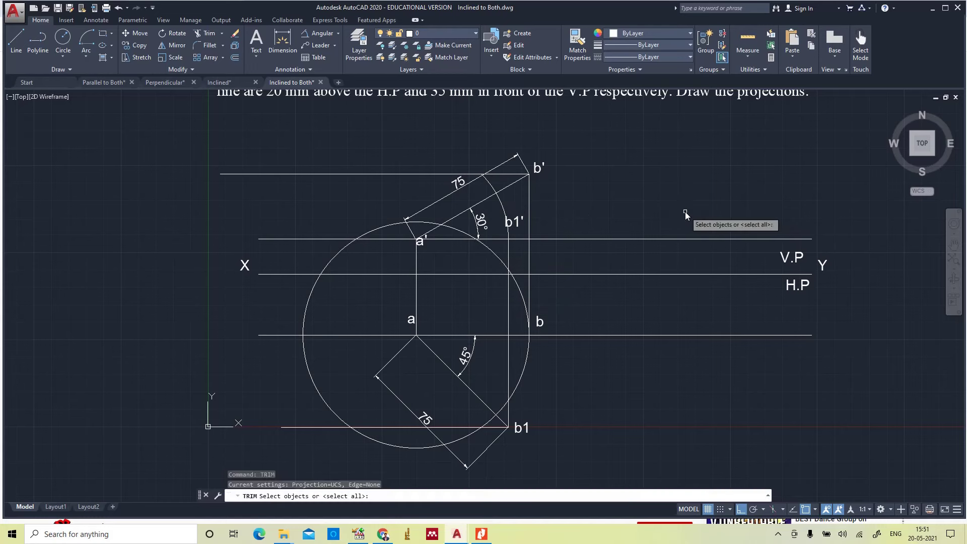
key(Return)
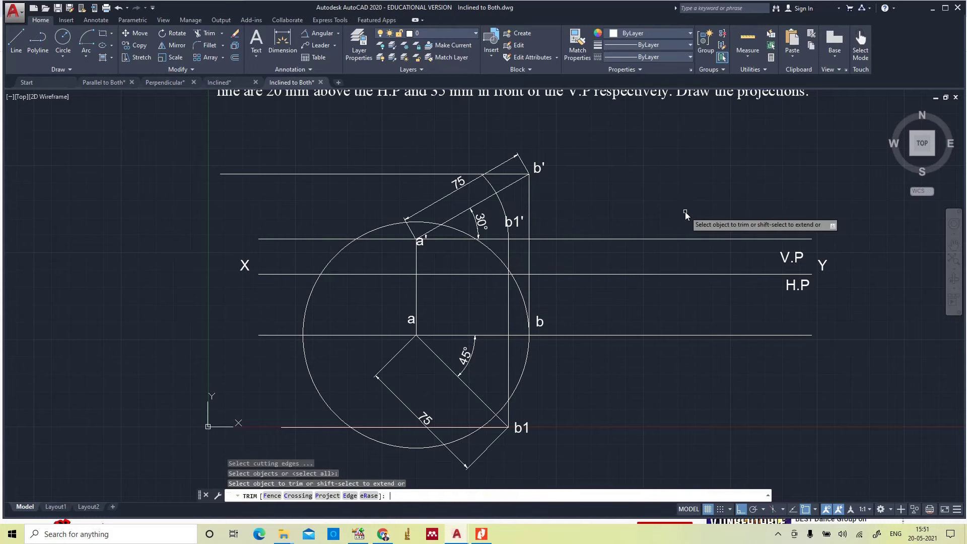
click(422, 223)
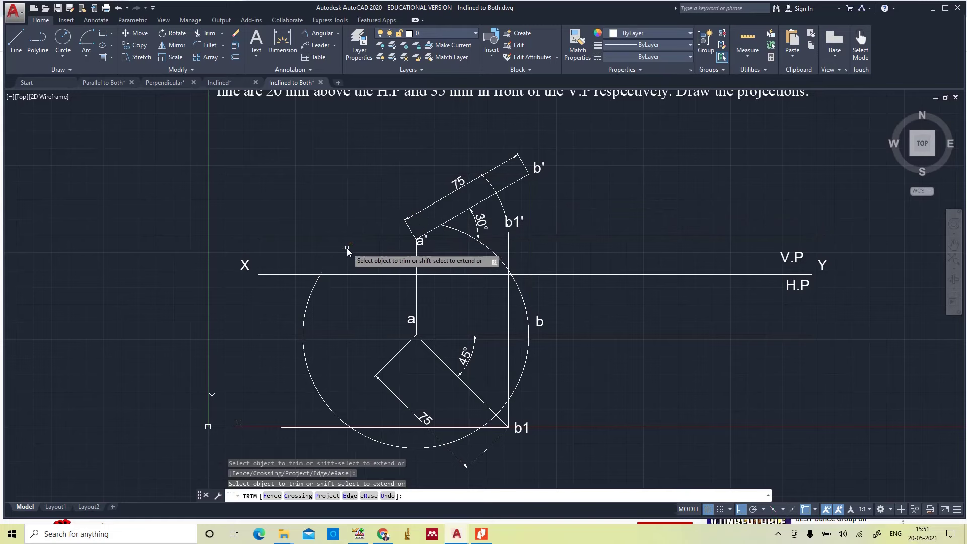
click(314, 286)
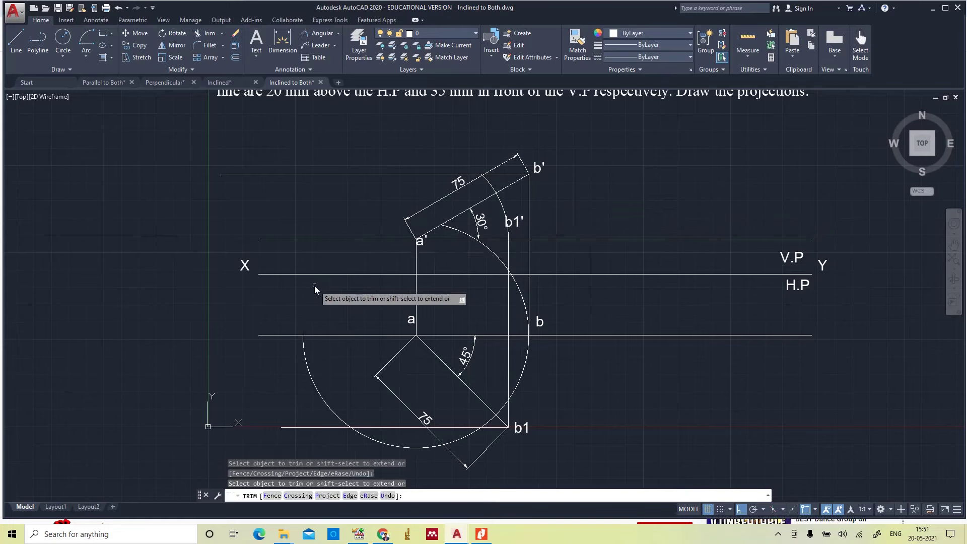
click(305, 363)
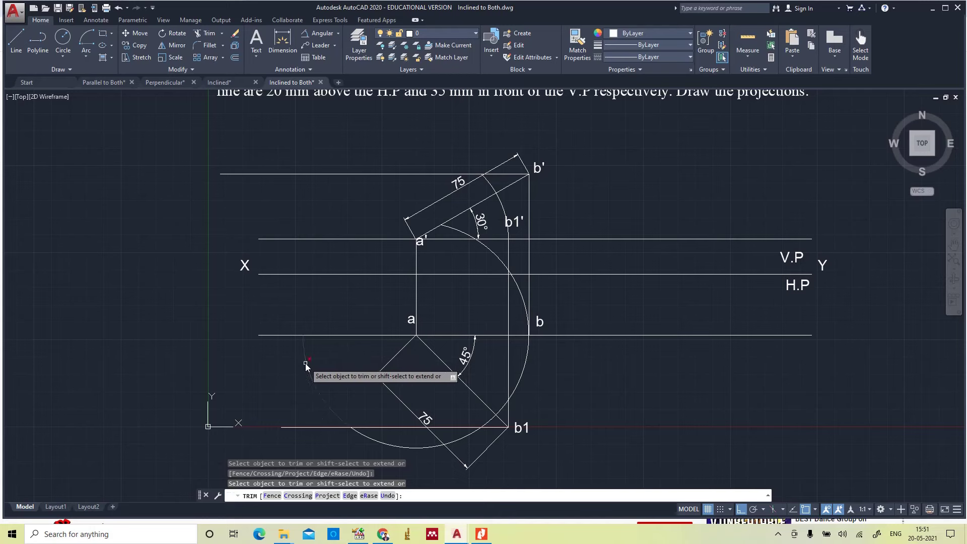
click(382, 443)
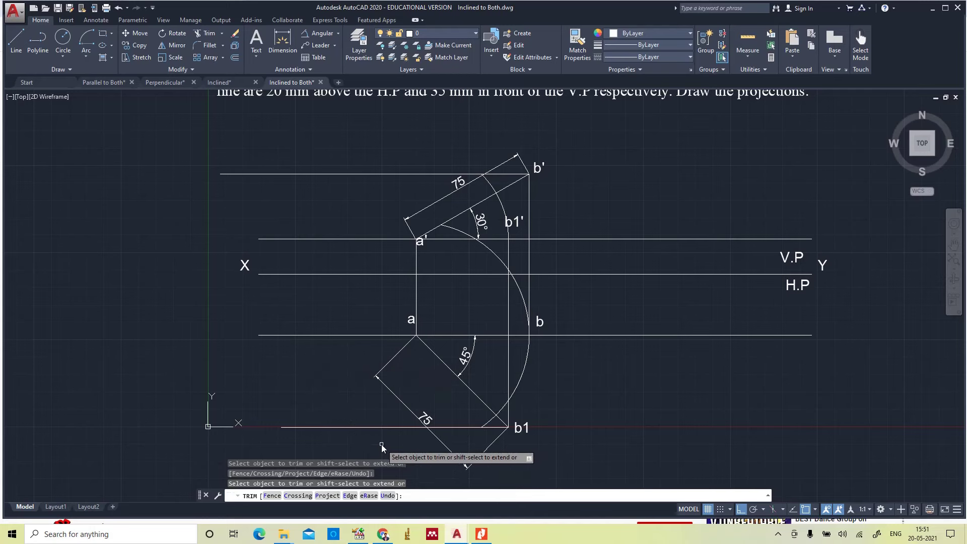
click(455, 233)
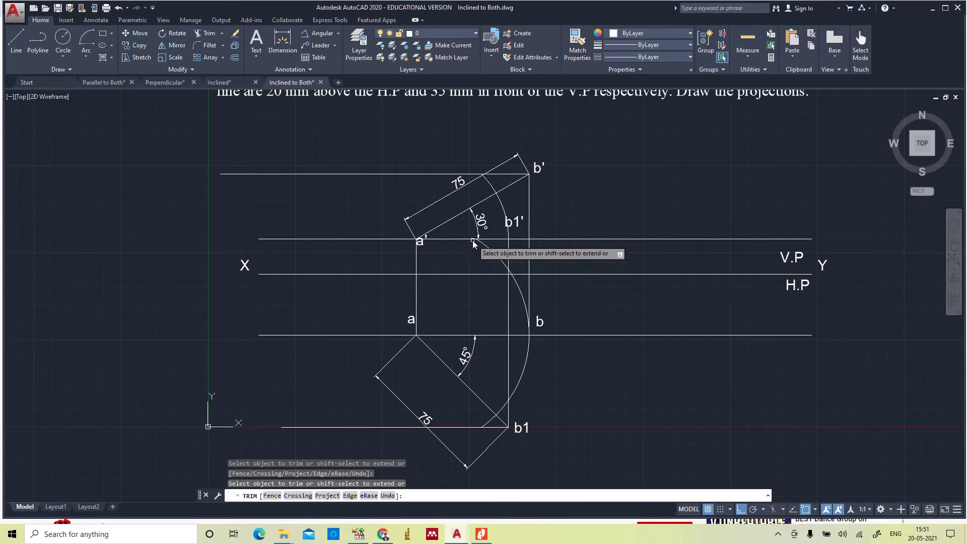
click(510, 275)
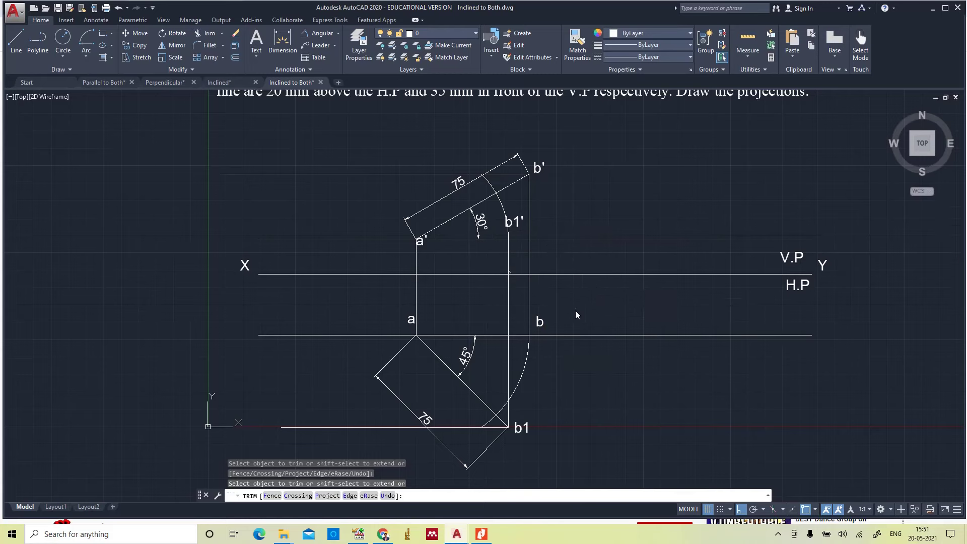
key(Escape)
- Delete the small leftover circle fragment where the b1 projector crosses the XY line
scroll(508, 270, up, 4)
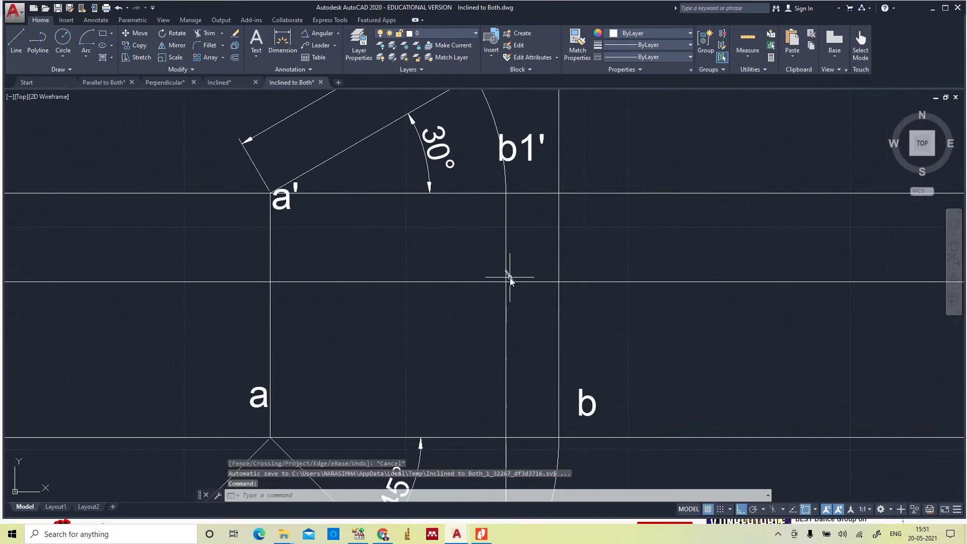
click(509, 276)
key(Delete)
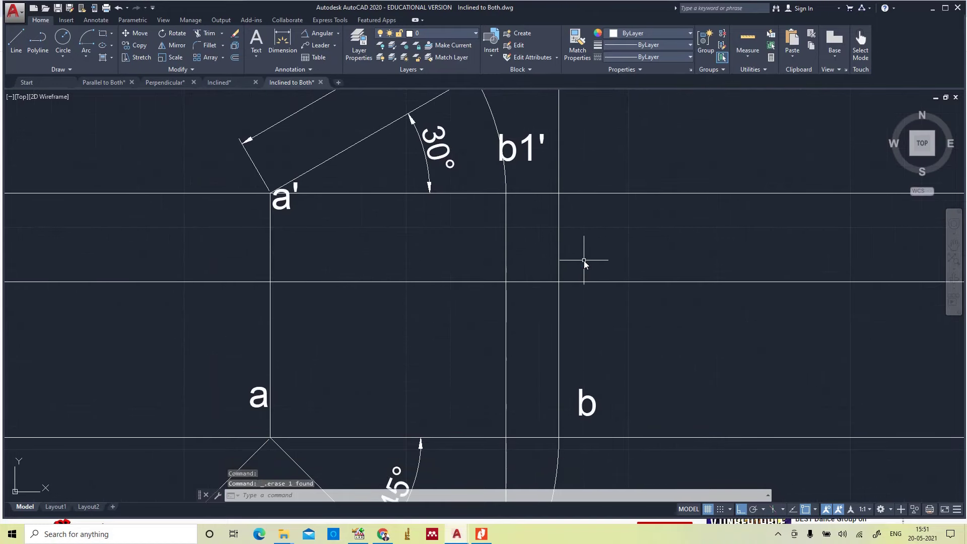
- Draw a vertical line joining the end of the upper arc on b' level to the end of the lower arc on b1 level
key(Return)
text(a)
key(Return)
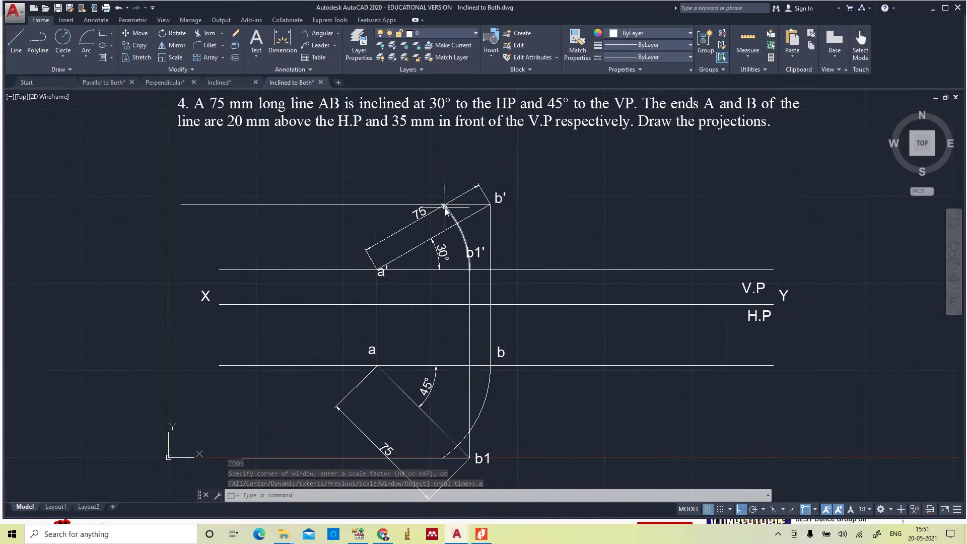
scroll(518, 321, down, 1)
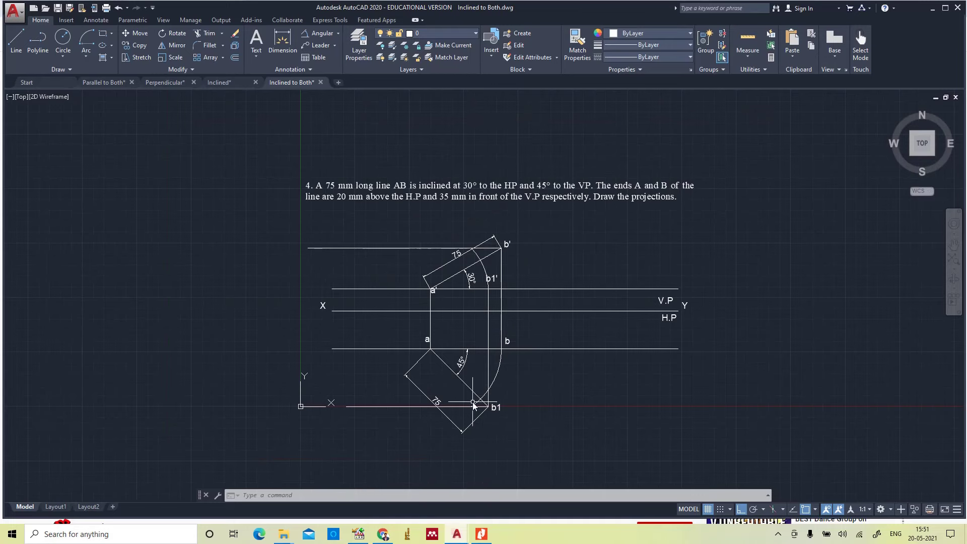
text(l)
key(Return)
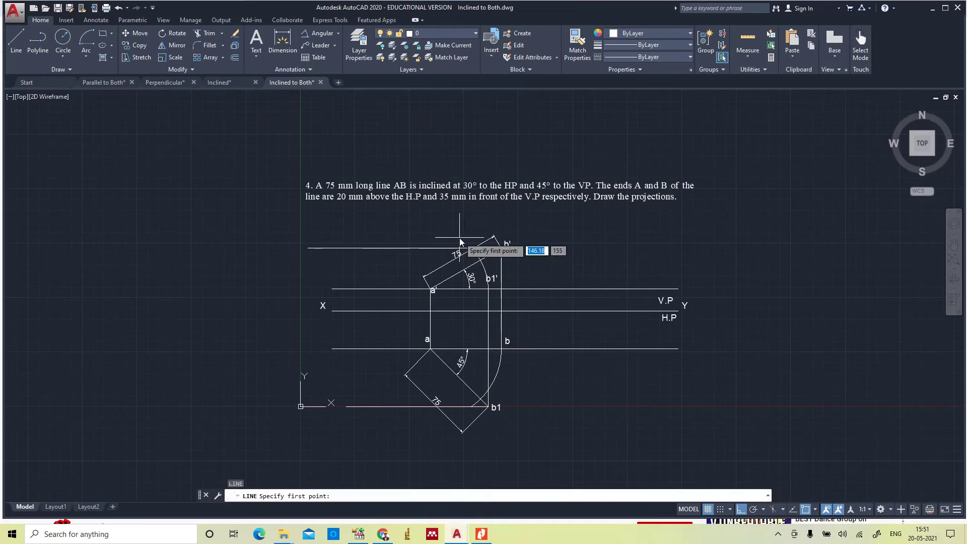
click(493, 236)
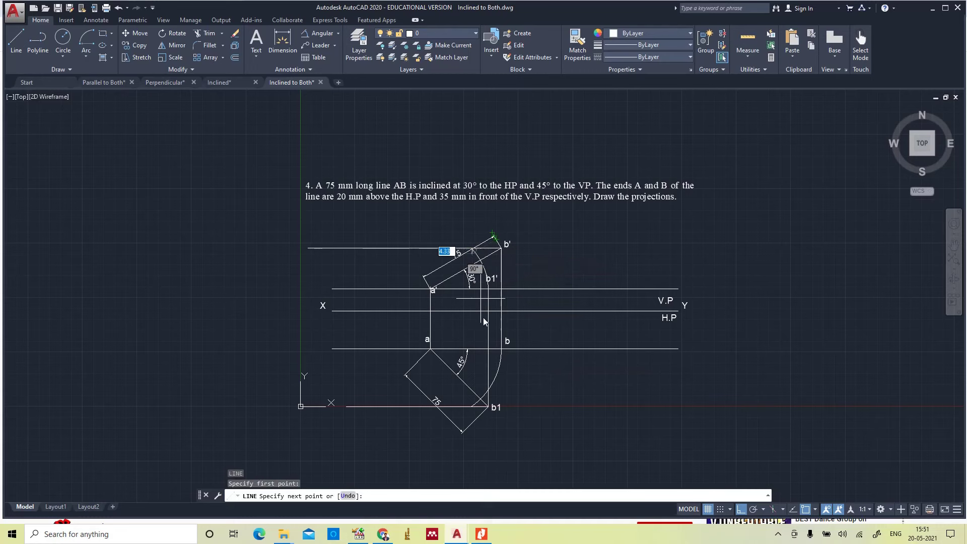
click(471, 406)
key(Escape)
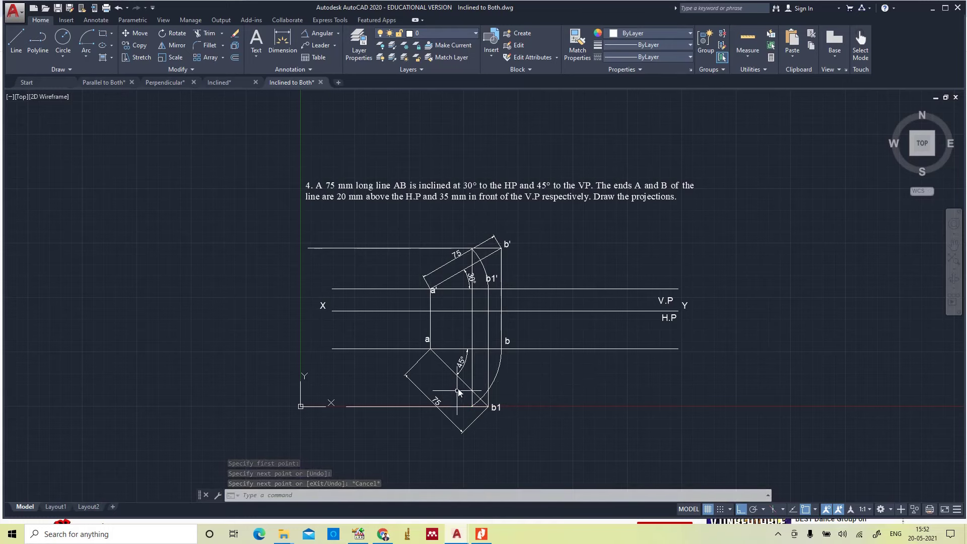
- Draw the front-view line from a' to the upper arc's end on the horizontal line through b'
text(z)
key(Return)
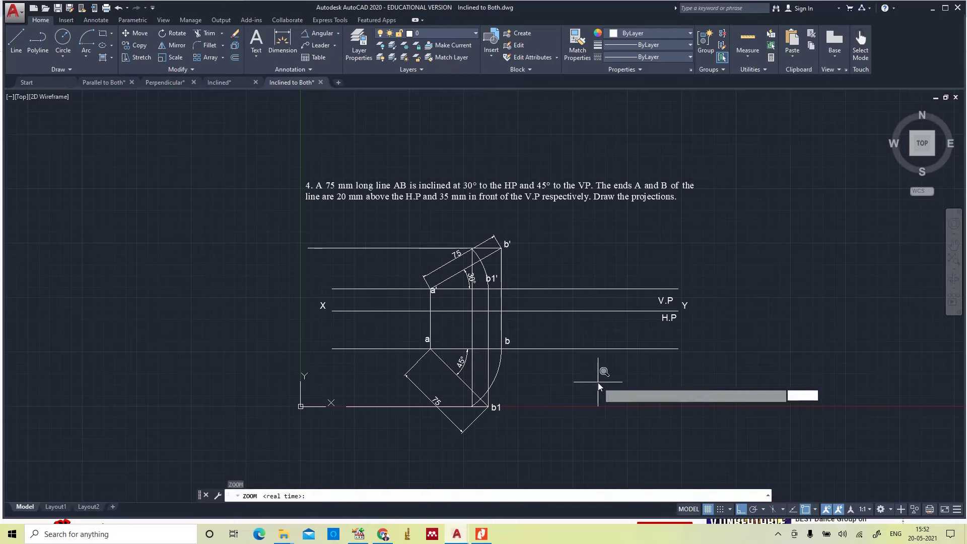
text(e)
key(Return)
text(a)
key(Return)
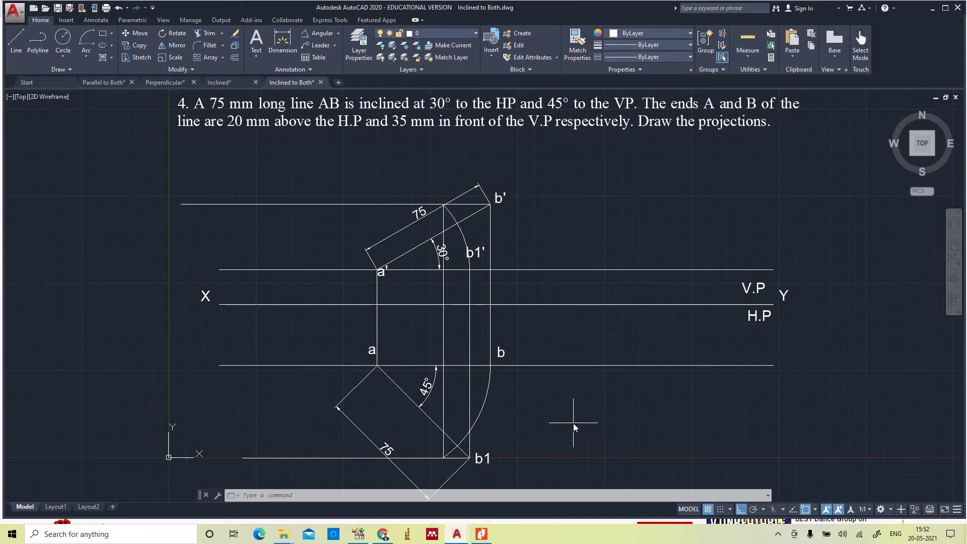
text(l)
key(Return)
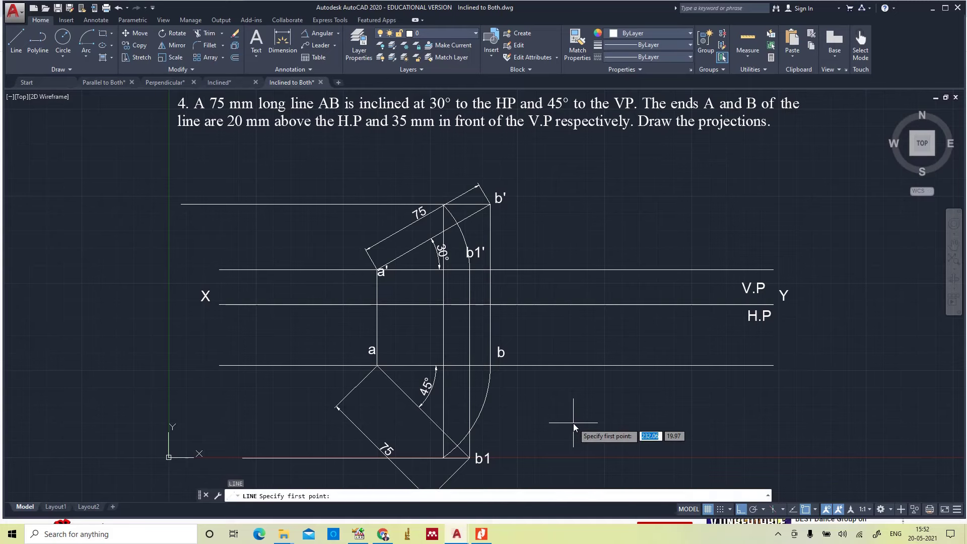
click(377, 271)
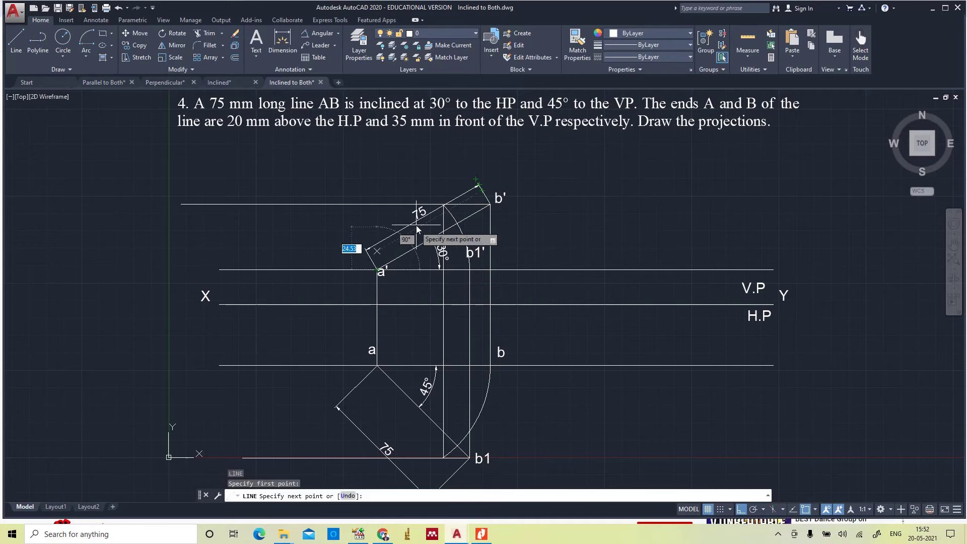
click(442, 204)
key(Escape)
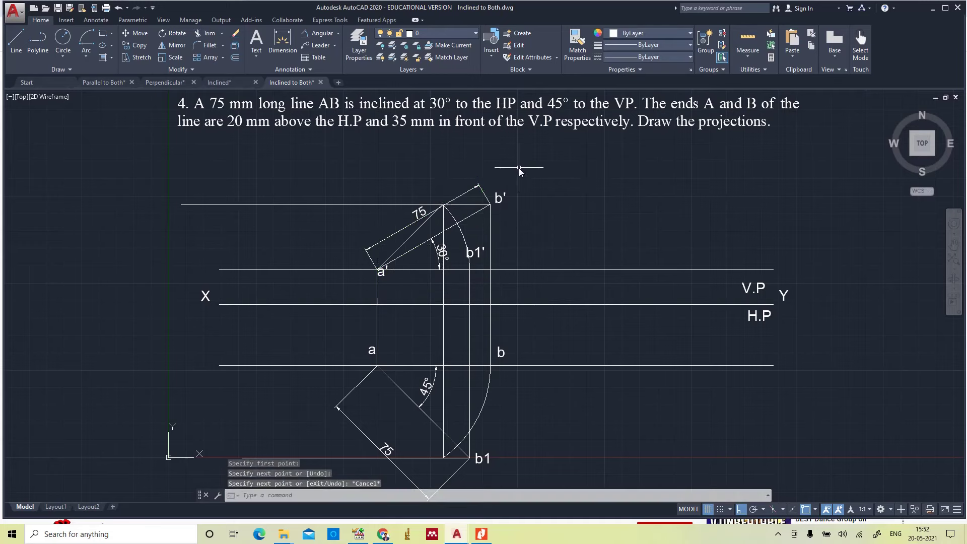
- Draw the top-view line from a to the lower arc's end on the horizontal line through b1
key(Return)
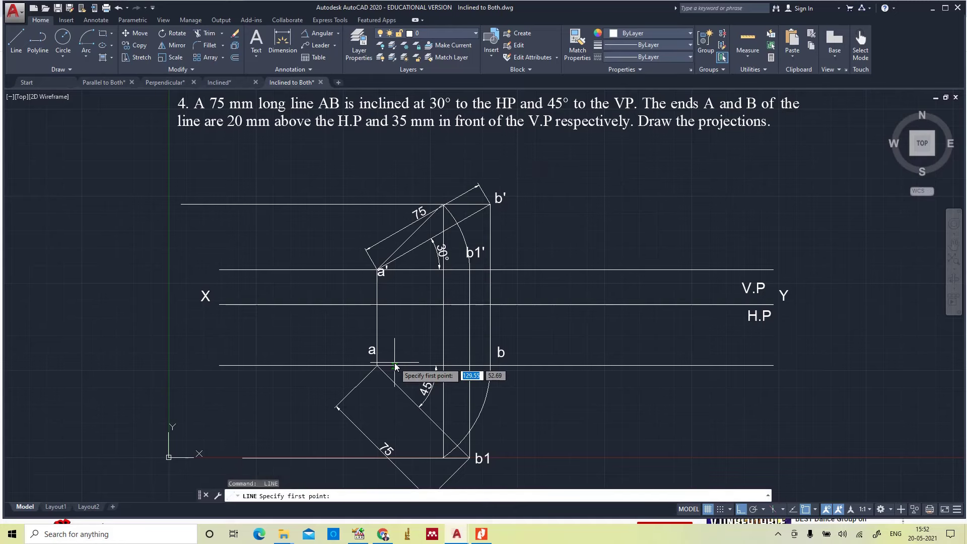
click(377, 366)
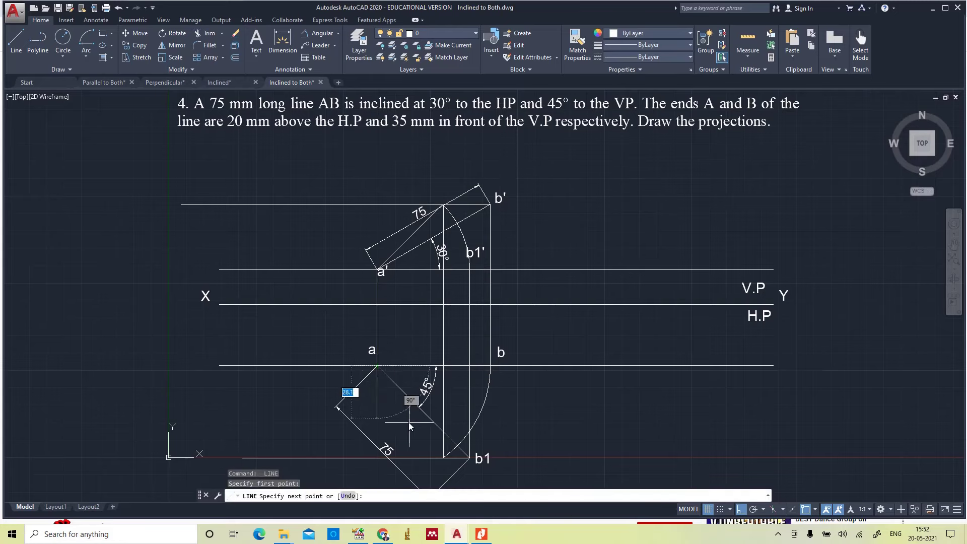
click(444, 457)
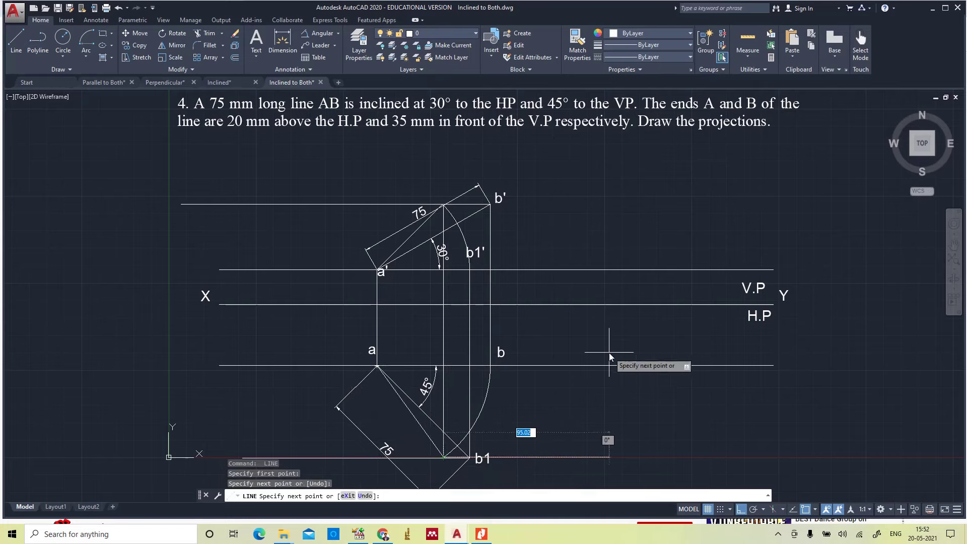
key(Escape)
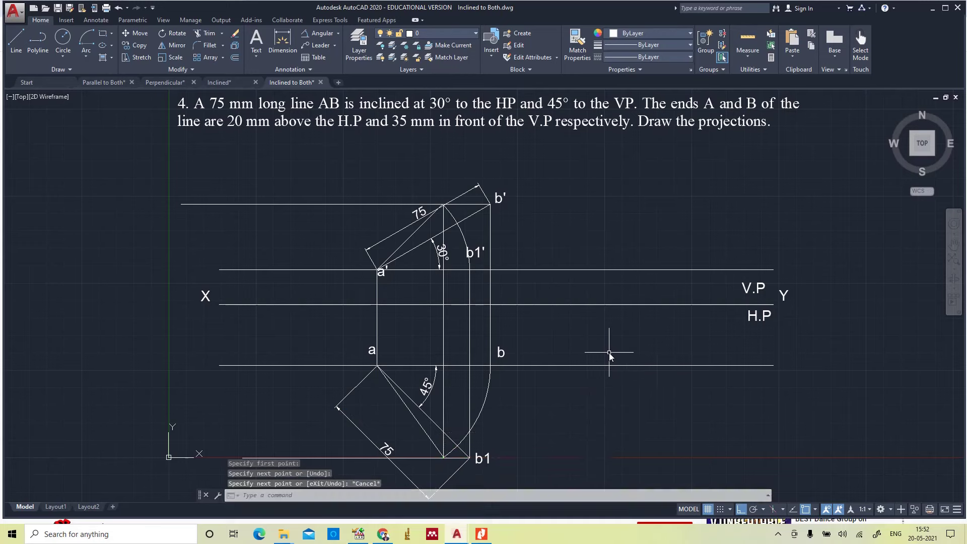
- Color the two new projection lines from a' and a red and set their lineweight to 0.35 mm
click(418, 232)
click(404, 400)
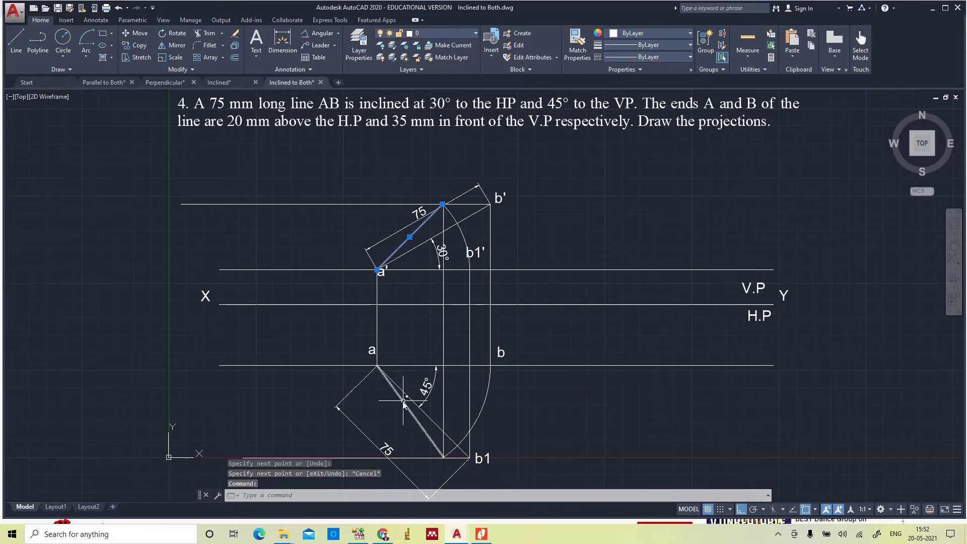
click(642, 34)
click(610, 132)
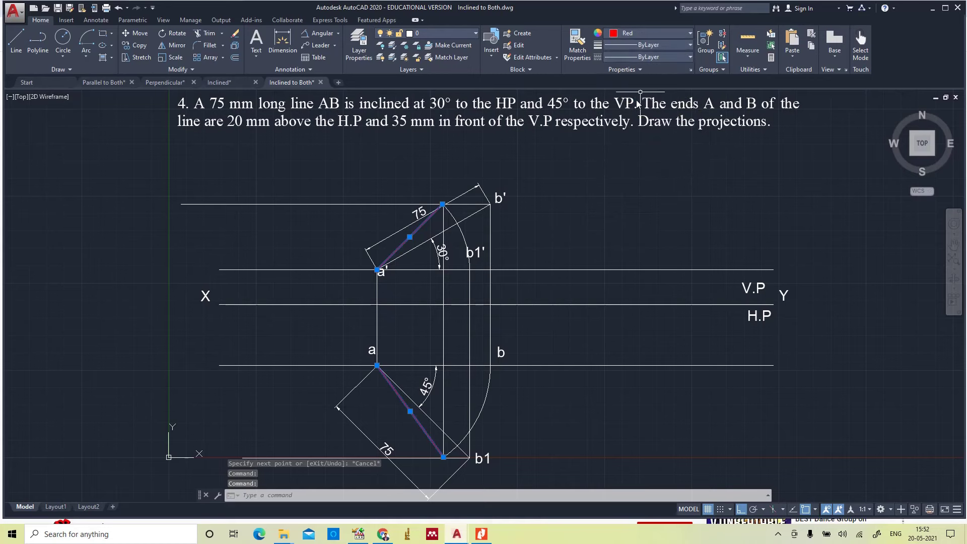
click(652, 46)
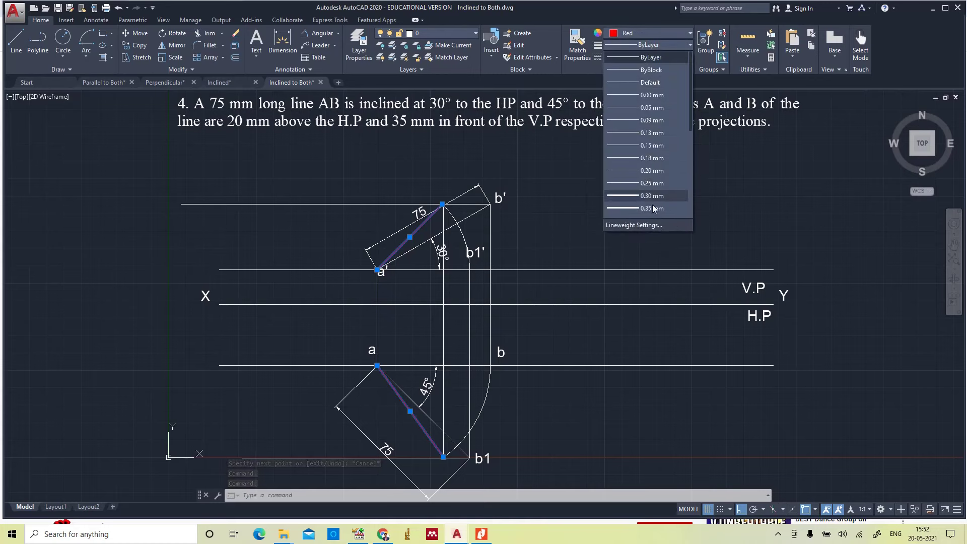
click(653, 208)
- Turn on the display of lineweights in the lineweight settings and clear the selection
click(672, 48)
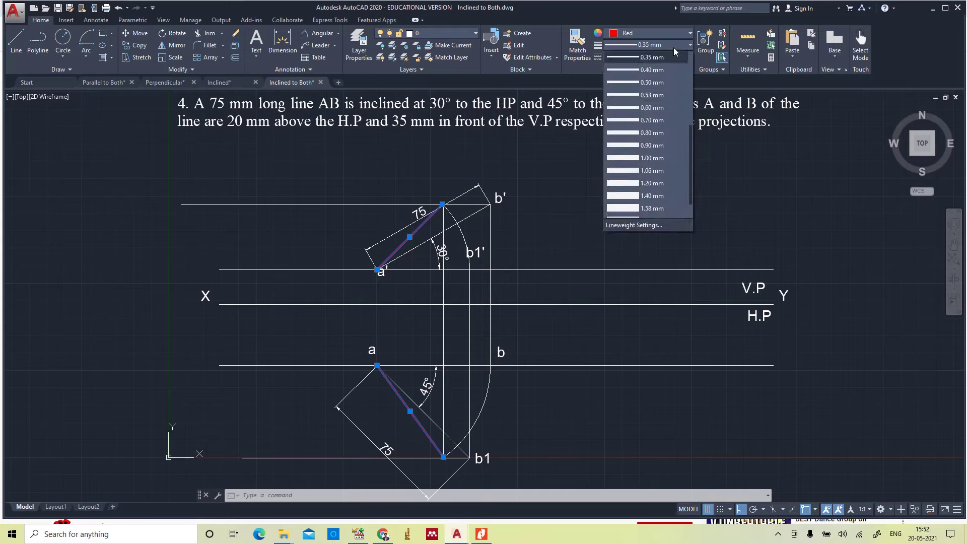
click(645, 225)
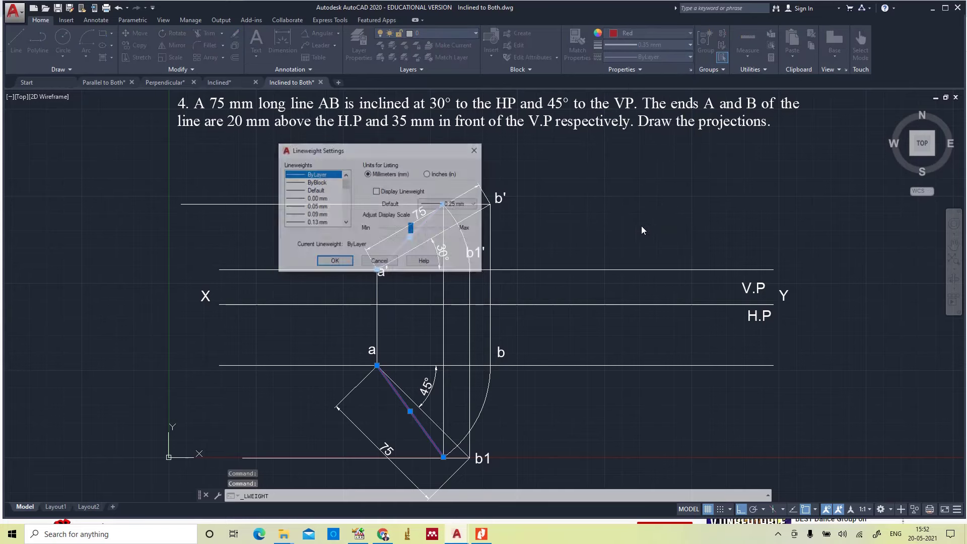
click(332, 263)
key(Escape)
- Add an aligned dimension to the red front-view line, placed above it beyond the existing 75 dimension
text(z)
key(Return)
text(a)
key(Return)
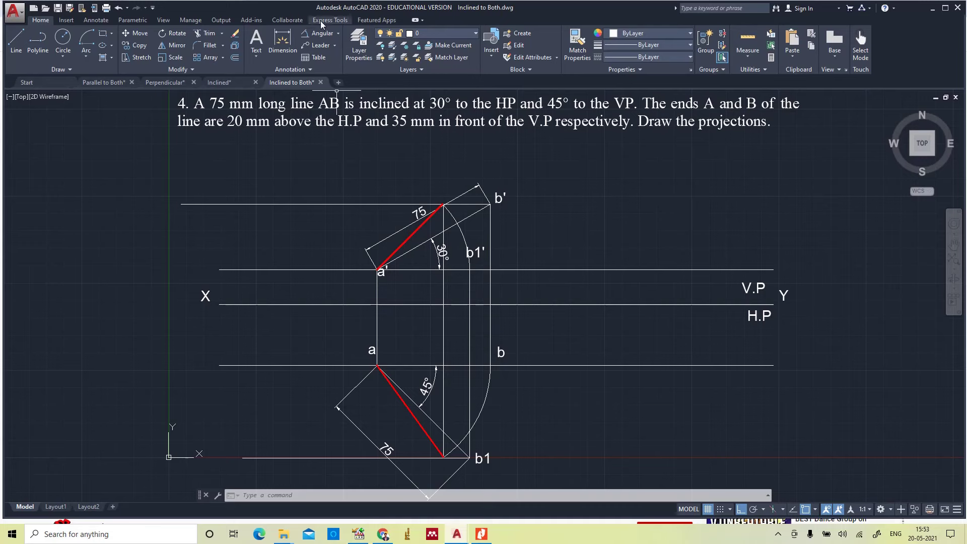
click(339, 33)
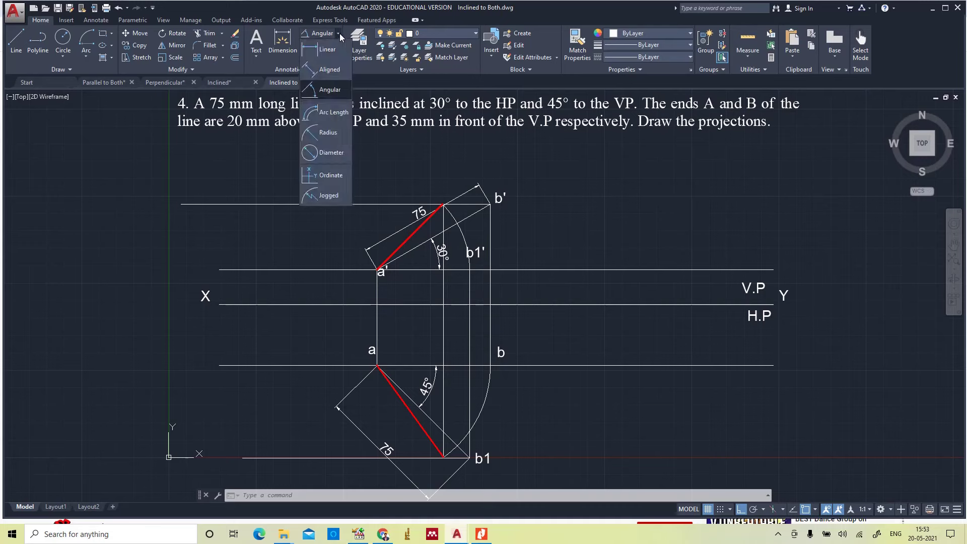
click(322, 73)
click(377, 268)
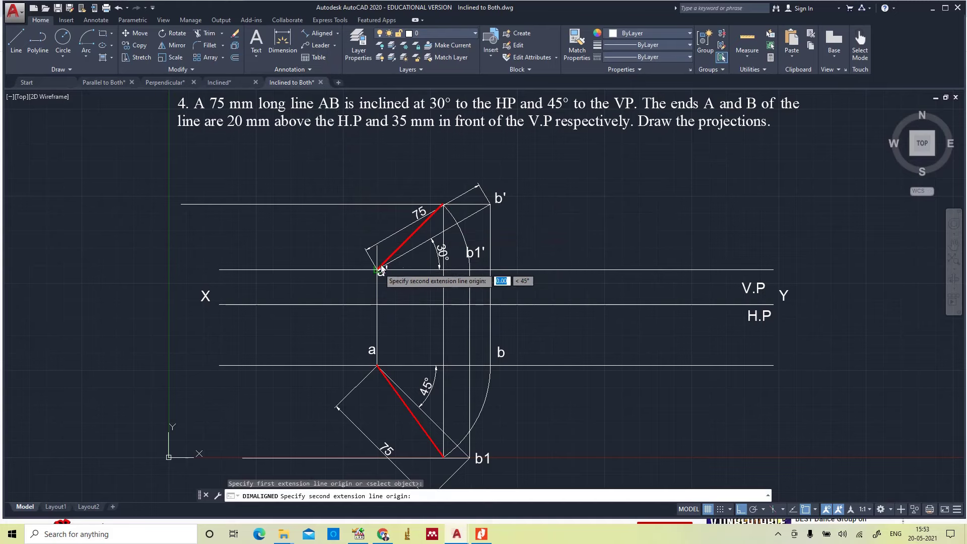
click(440, 206)
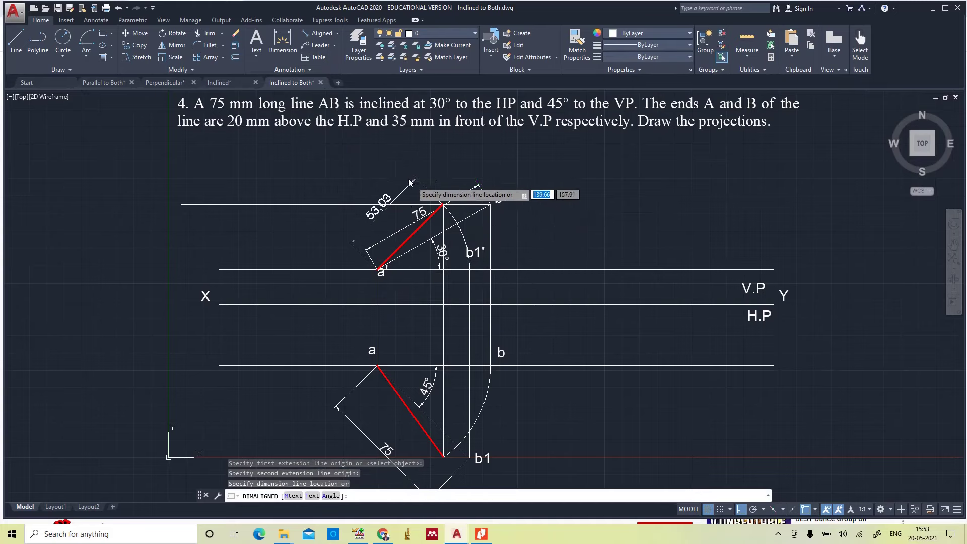
click(407, 179)
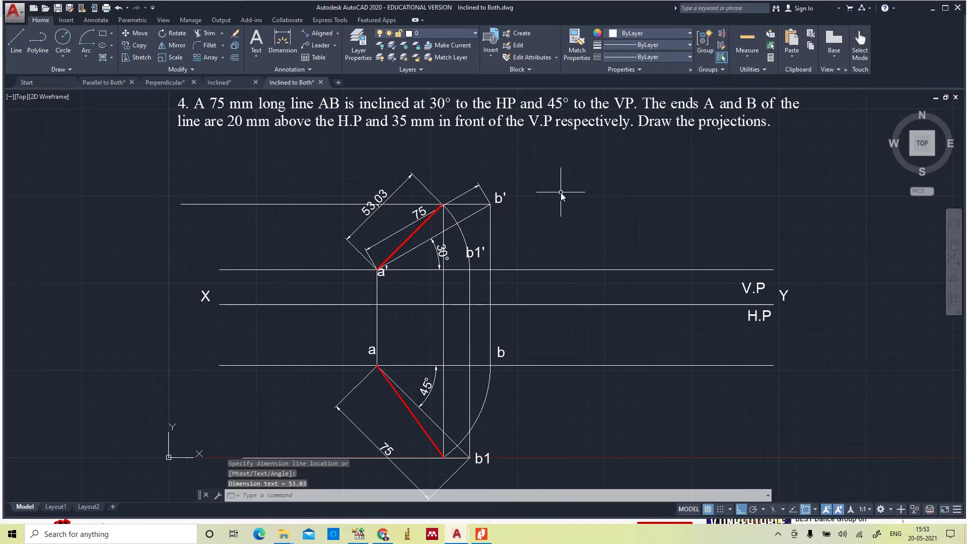
- Add an aligned dimension to the red top-view line, placed between it and the existing 75 dimension
click(313, 32)
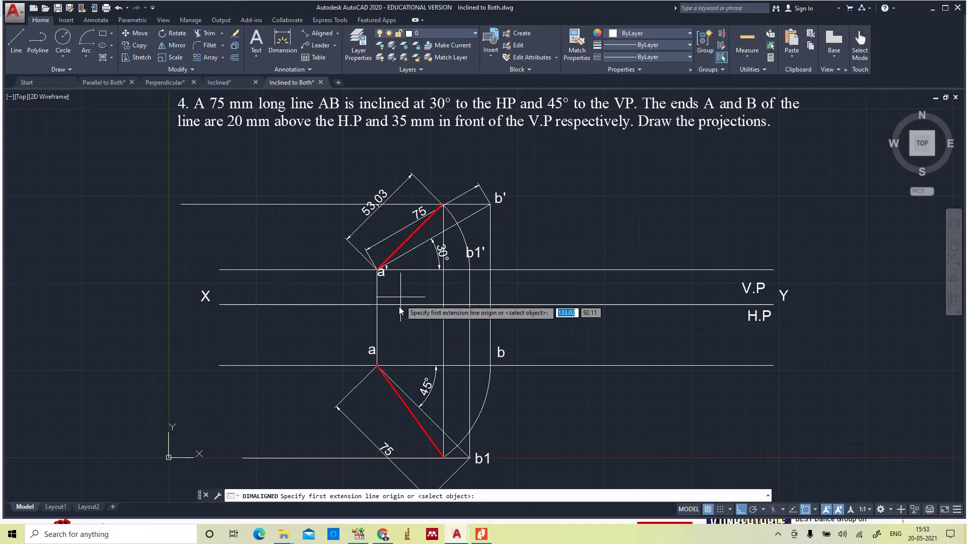
click(379, 363)
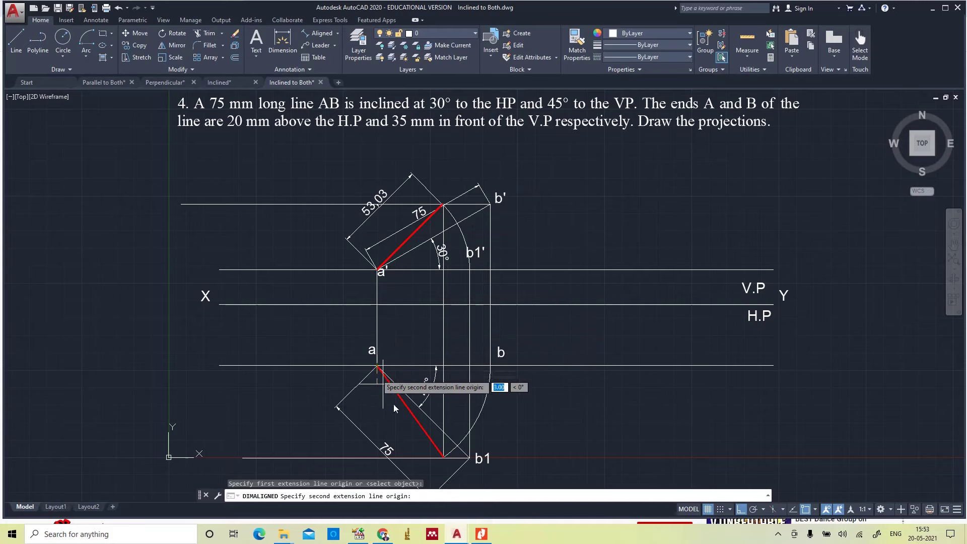
click(443, 458)
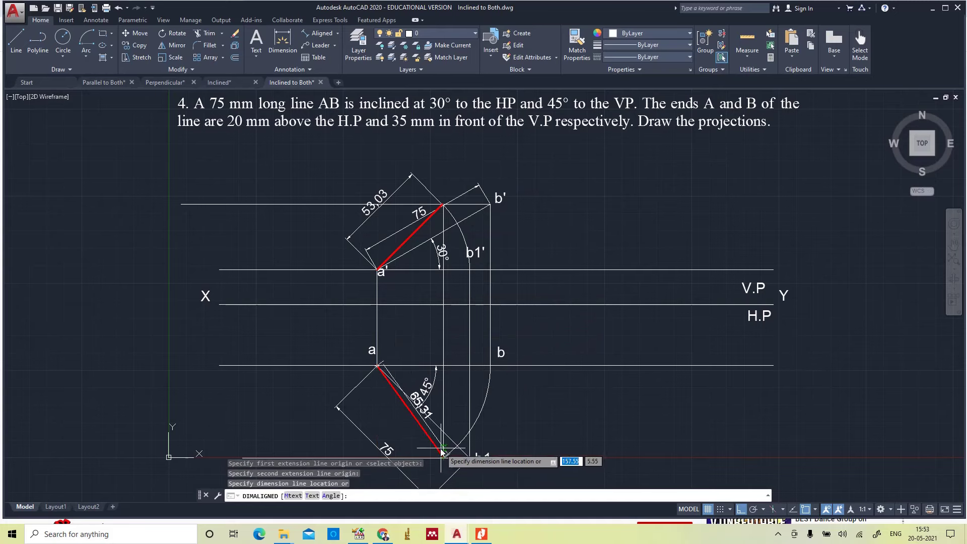
click(416, 458)
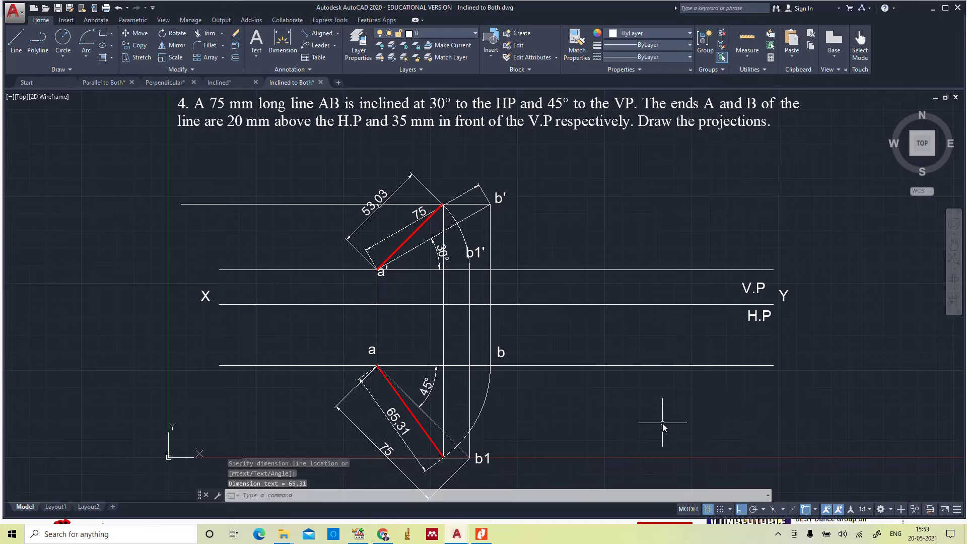
key(Escape)
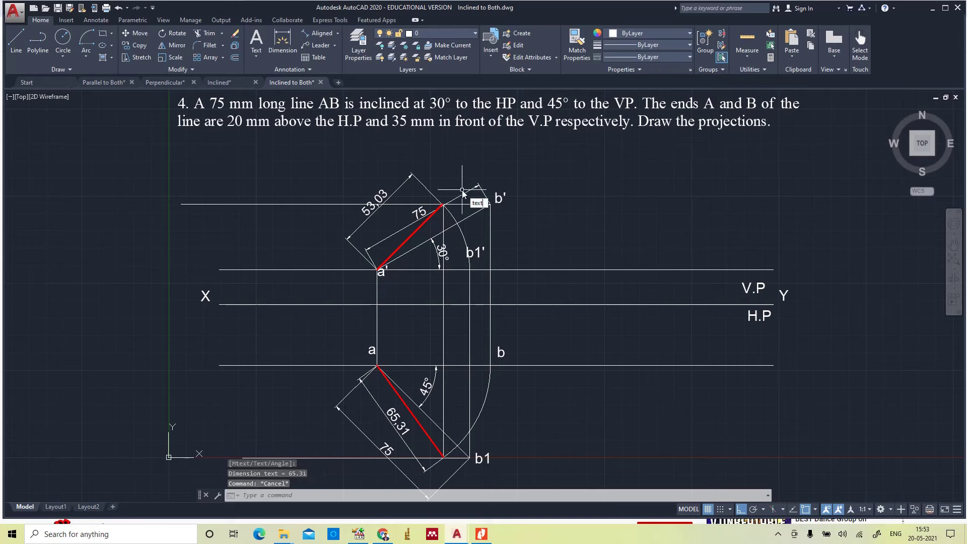
- Add the text label b2' just above the upper end of the red front-view line, keeping height 6 and rotation 0
text(text)
key(Return)
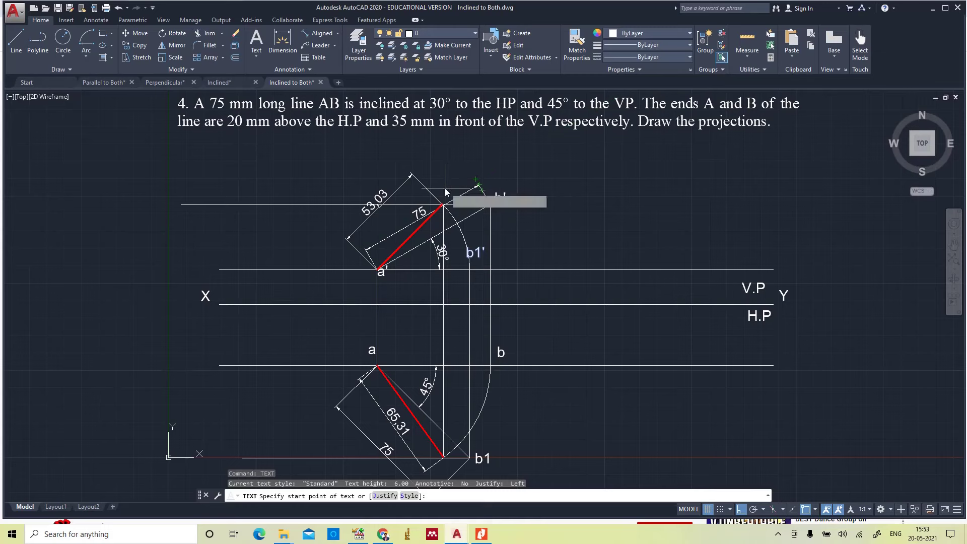
click(443, 191)
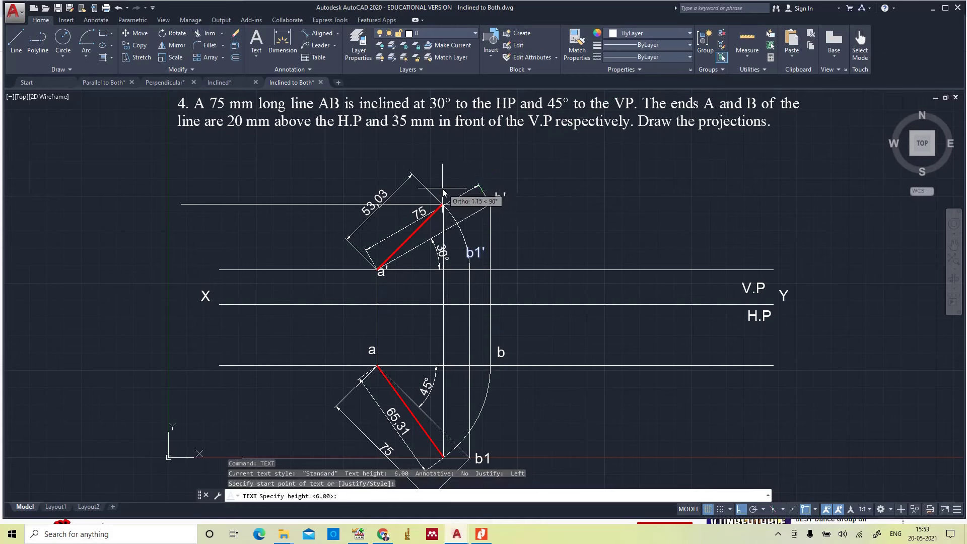
key(Return)
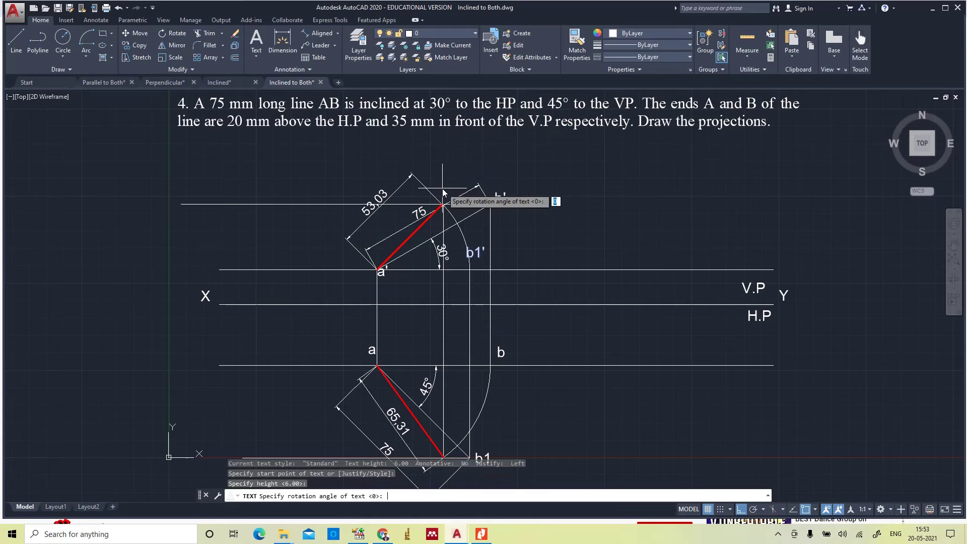
key(Return)
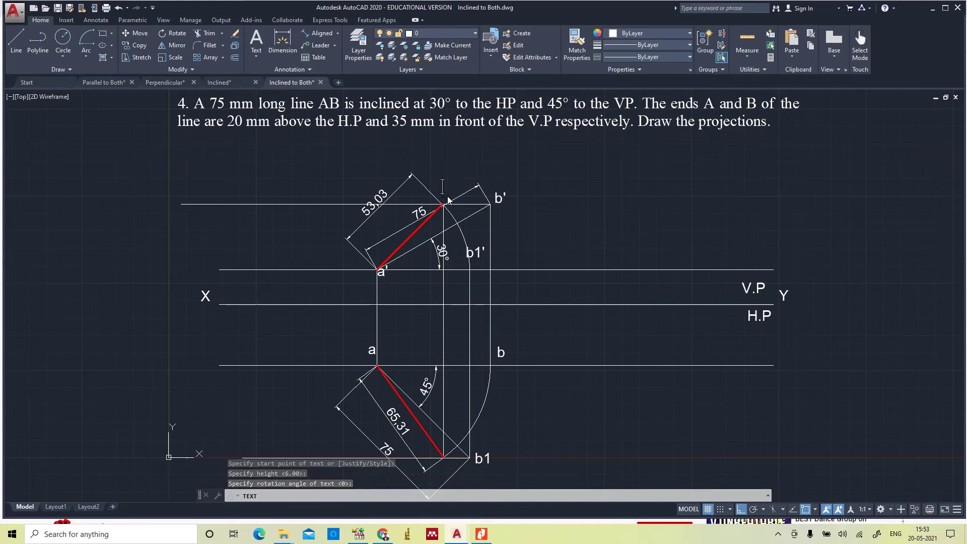
text(b2)
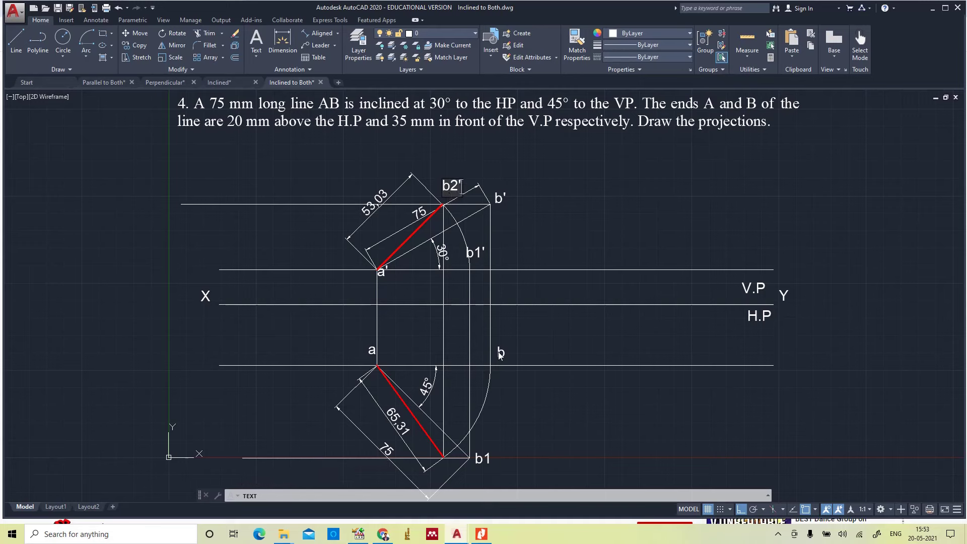
text(')
- Add the text label b2 at the lower end of the red top-view line and finish the text
click(443, 464)
text(b2)
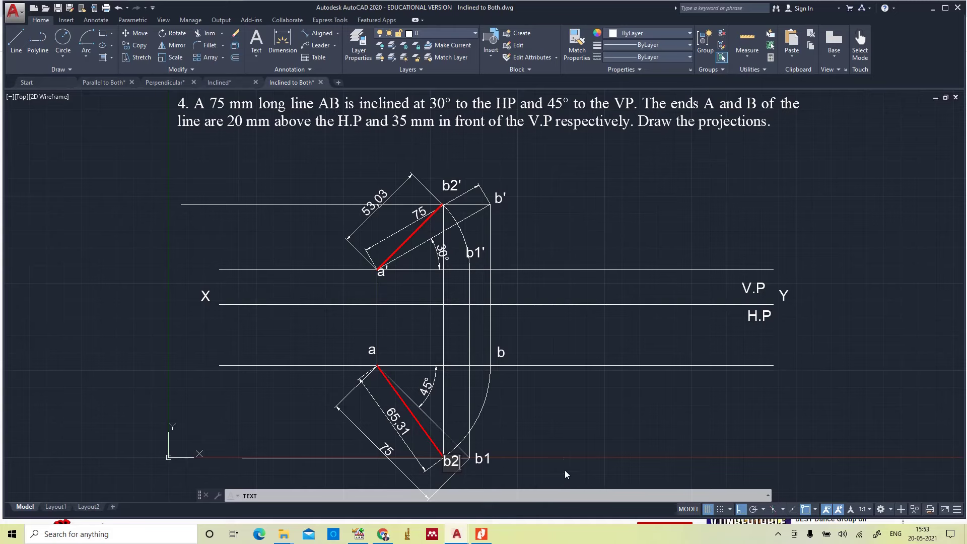
key(Escape)
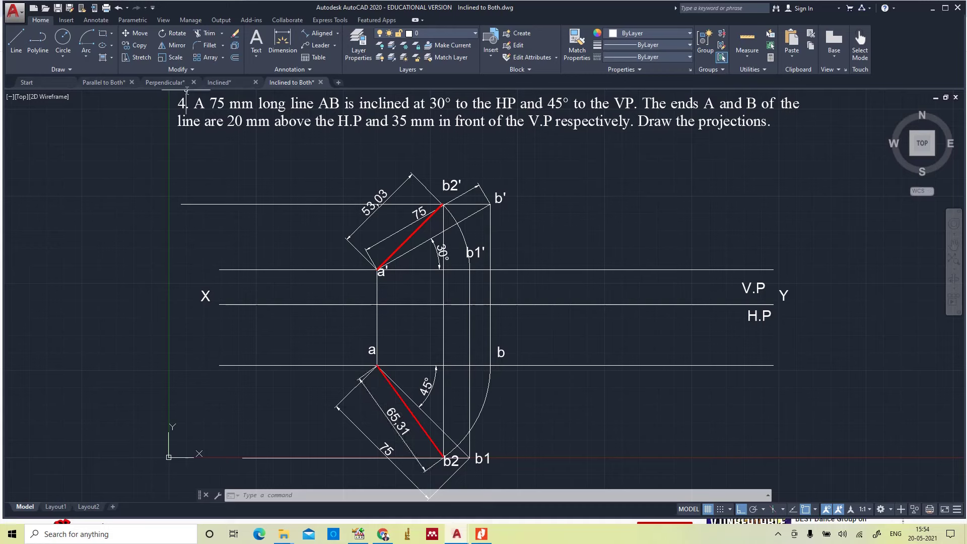
- Add an angular dimension between the red front-view line and the horizontal line through a', placed inside the 30° dimension
click(339, 33)
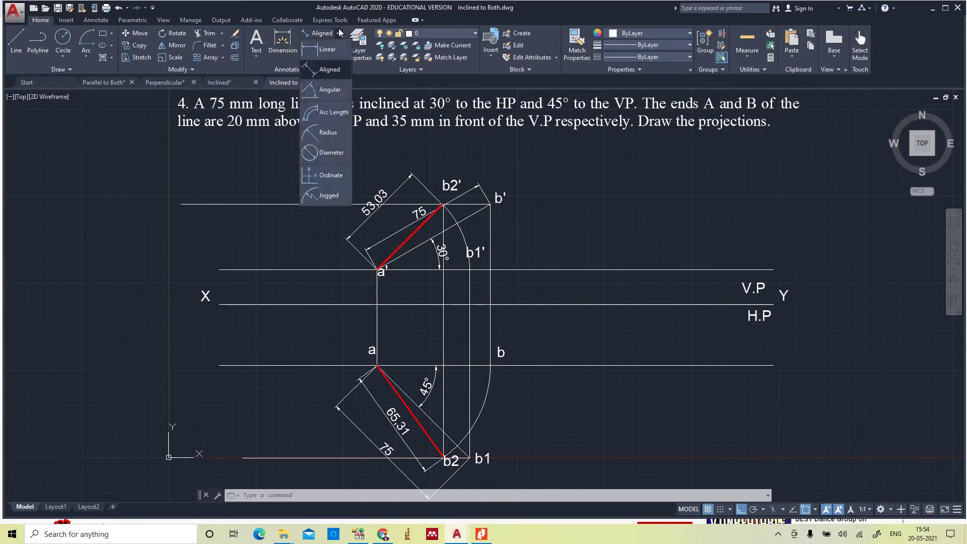
click(319, 91)
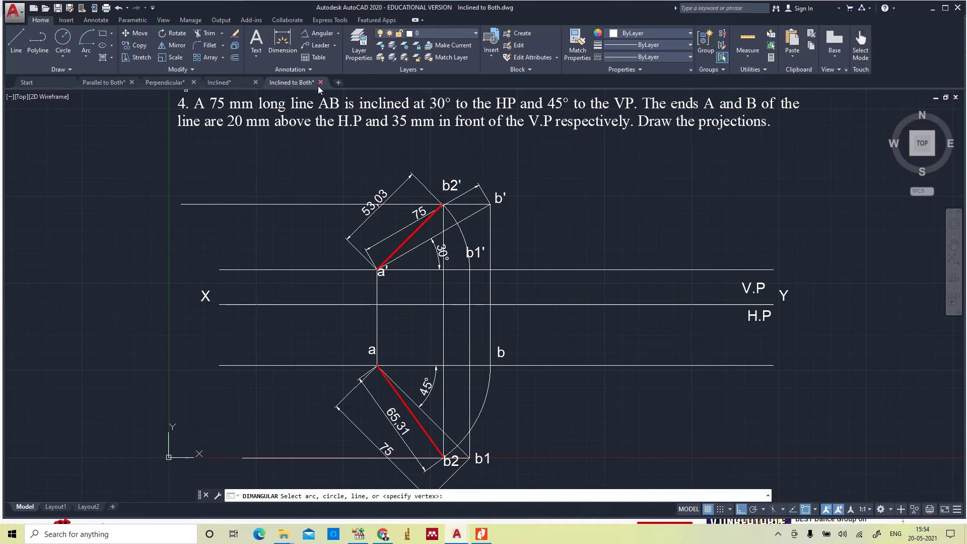
click(406, 246)
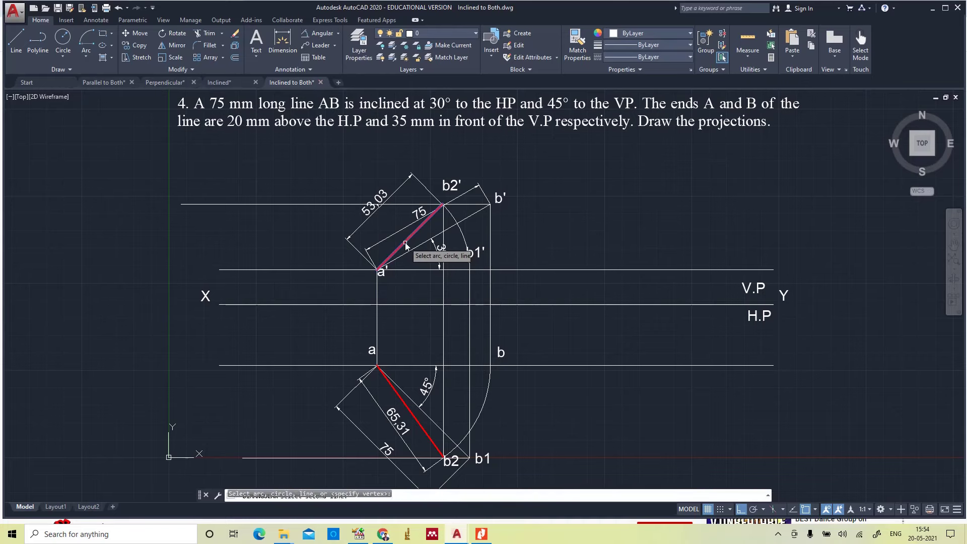
click(407, 270)
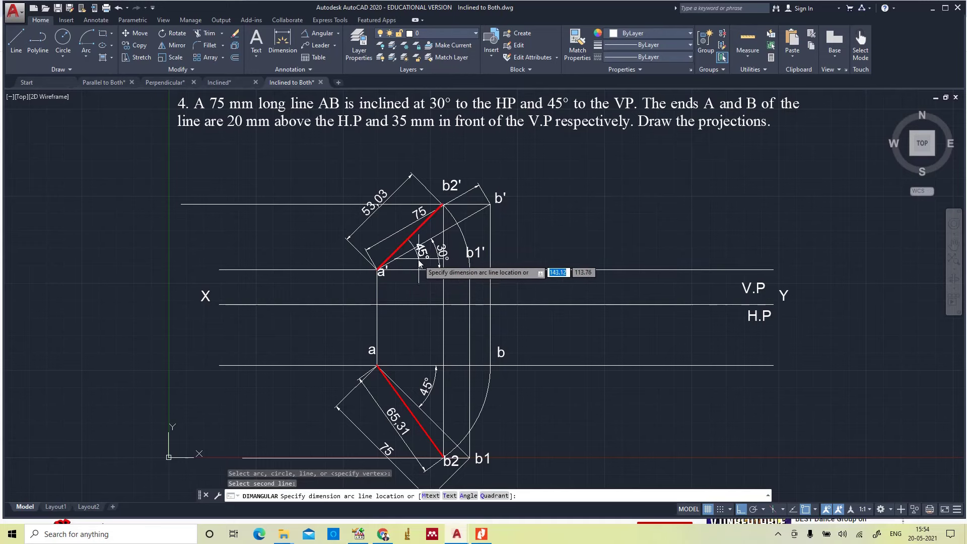
click(416, 273)
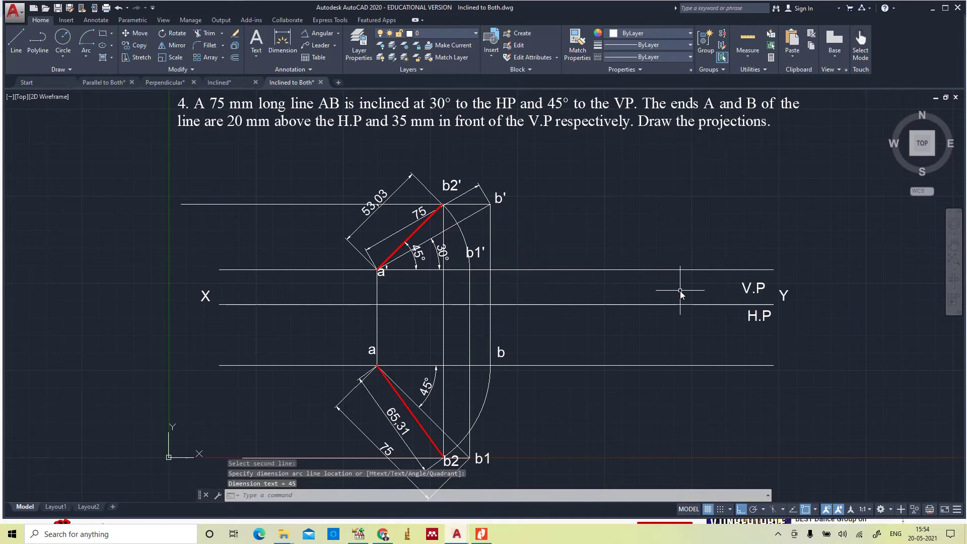
- Add an angular dimension between the horizontal line through a and the red top-view line, placed inside the existing 45° dimension
key(Return)
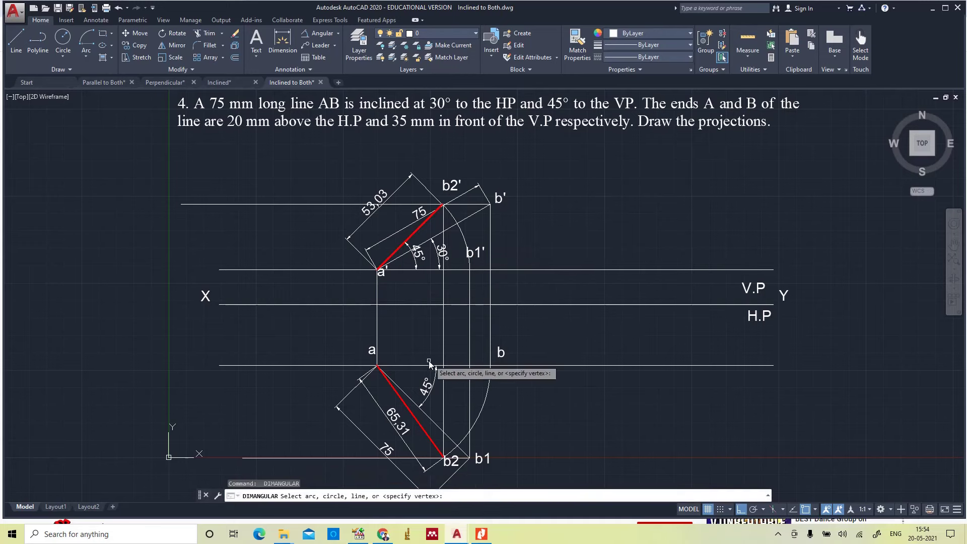
click(415, 366)
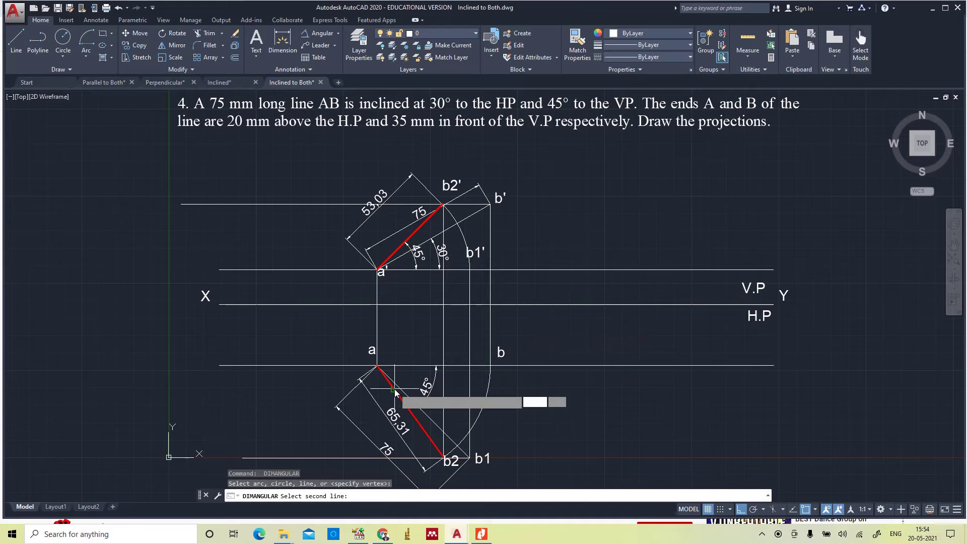
click(396, 392)
click(414, 387)
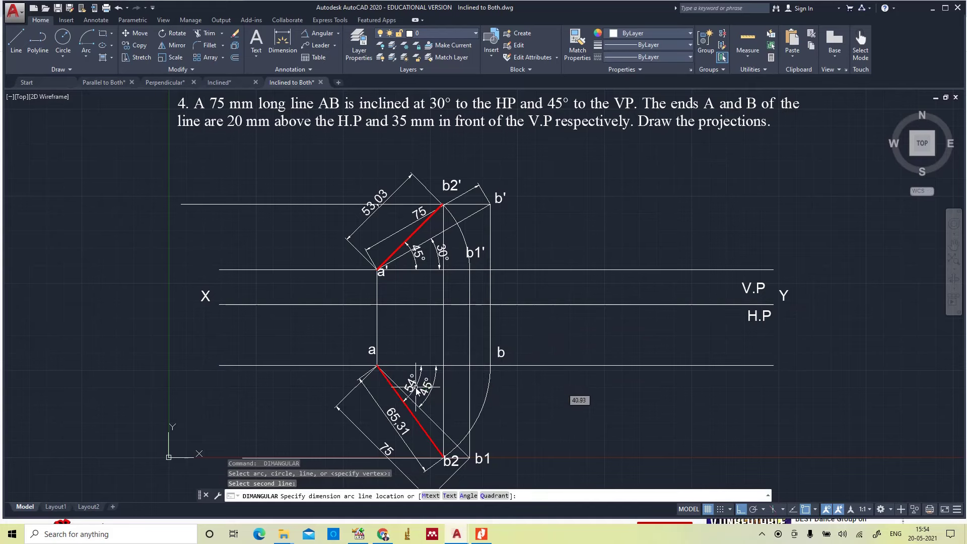
text(z)
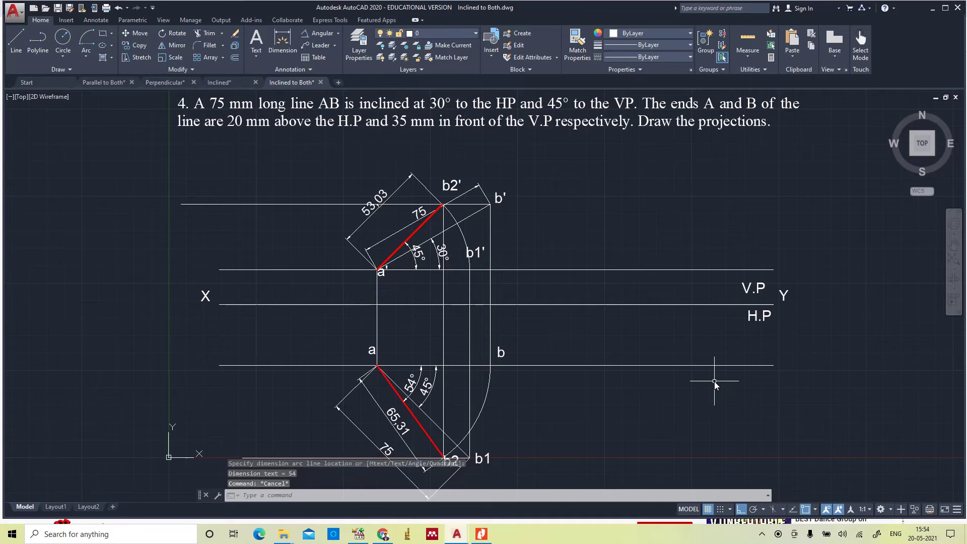
key(Return)
text(a)
key(Return)
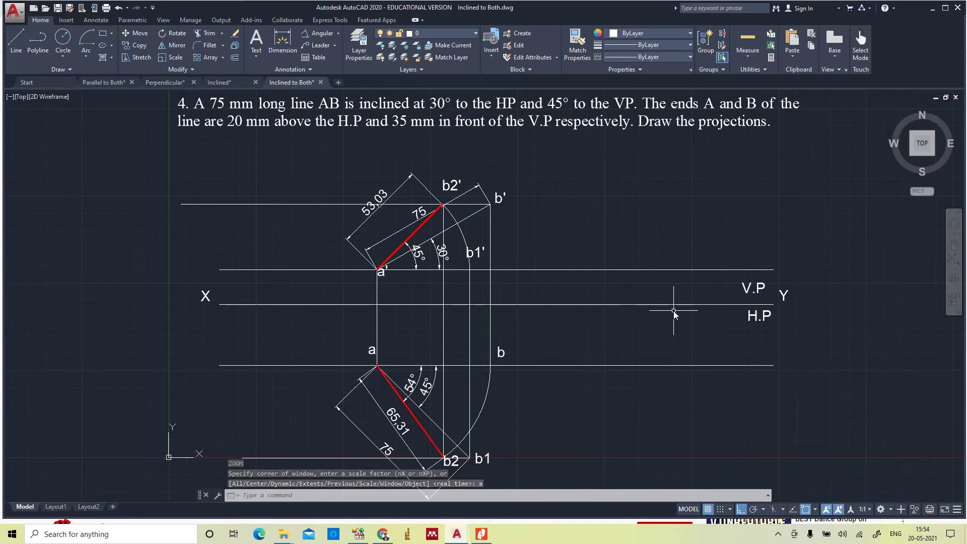
text(TRI)
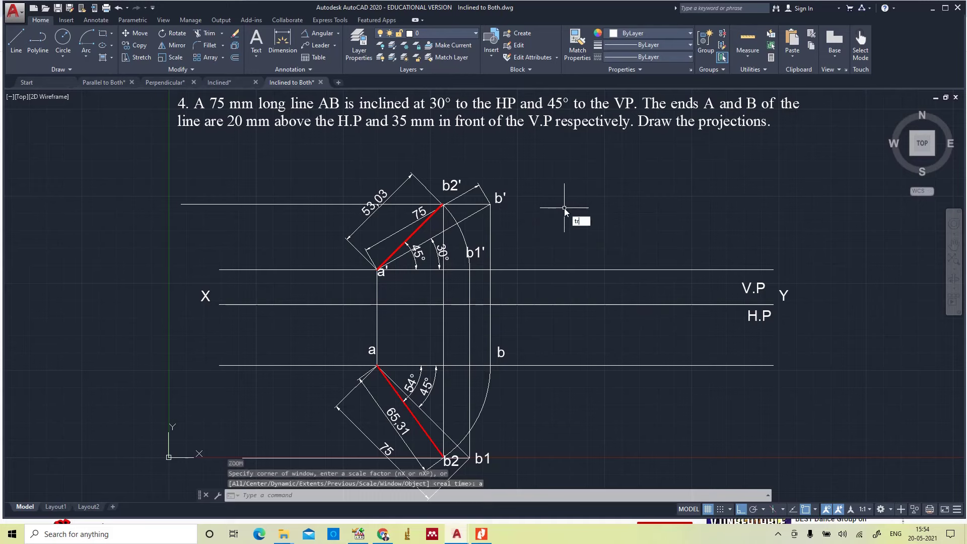
text(M)
key(Return)
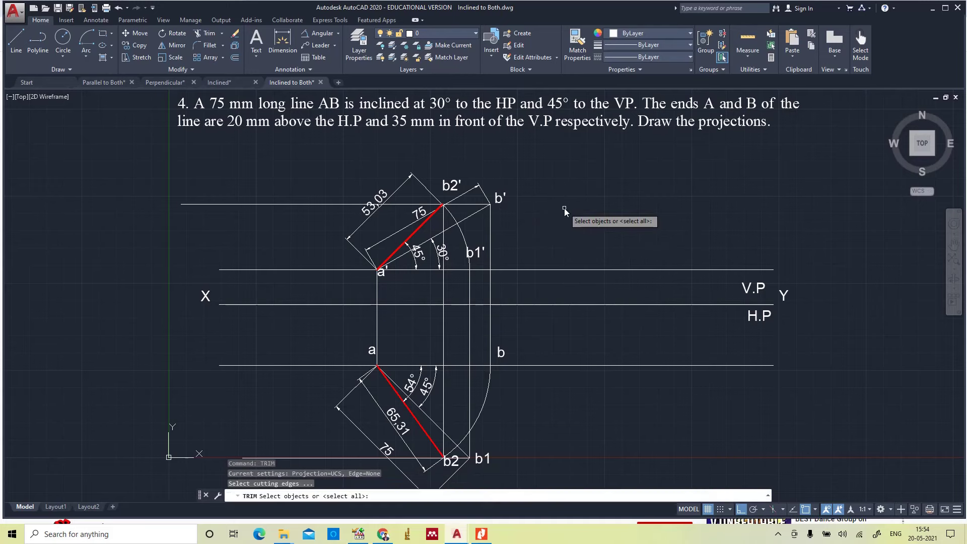
key(Escape)
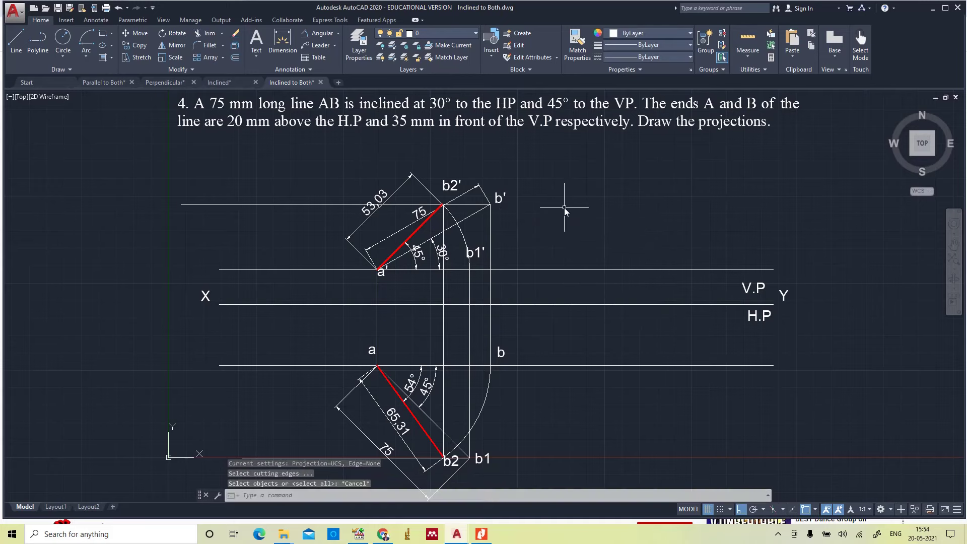
- Draw a vertical cutting line to the right of b' and b, from above the b' level down to about the b1 level
text(l)
key(Return)
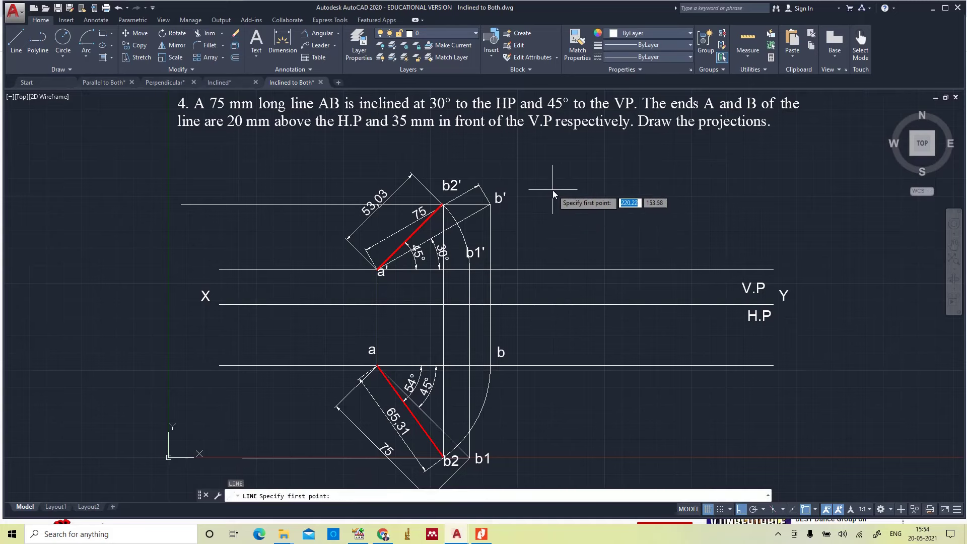
click(553, 190)
click(552, 459)
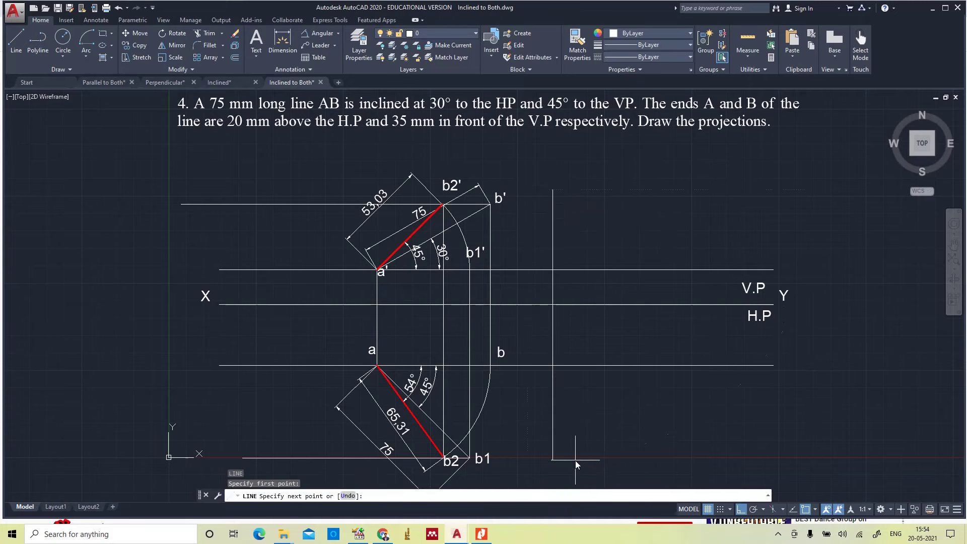
key(Escape)
key(Escape)
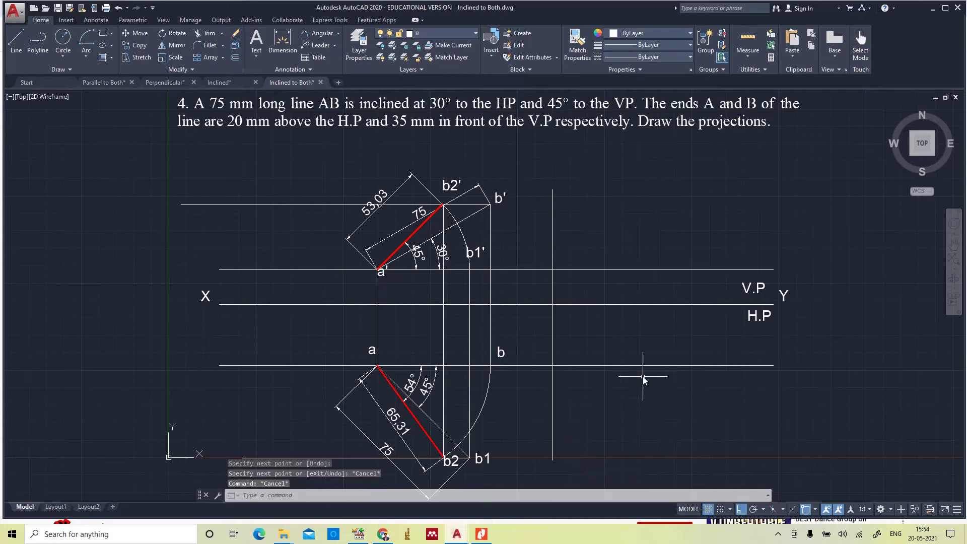
- Trim the horizontal line through a', the XY line and the line through a where they extend right of the vertical cutting line
text(tr)
key(Return)
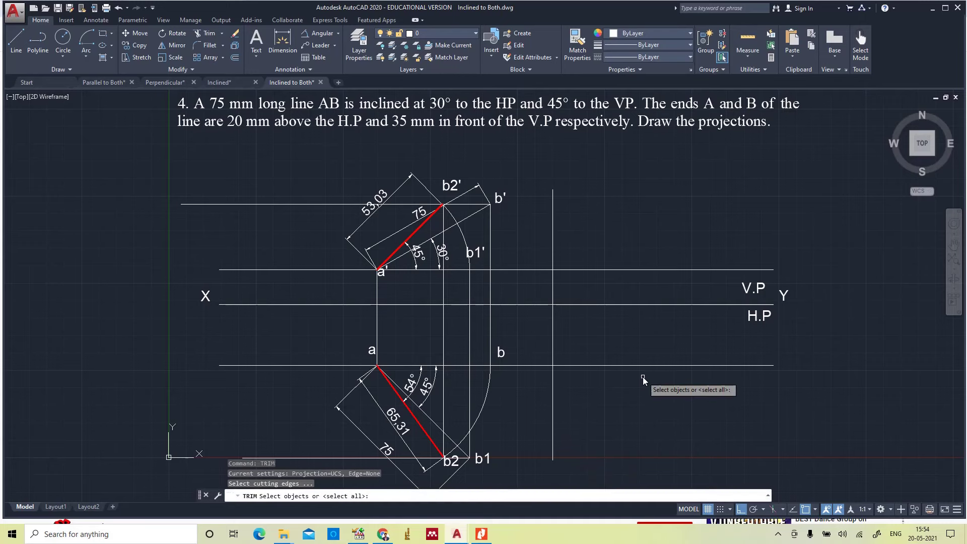
click(607, 270)
click(604, 304)
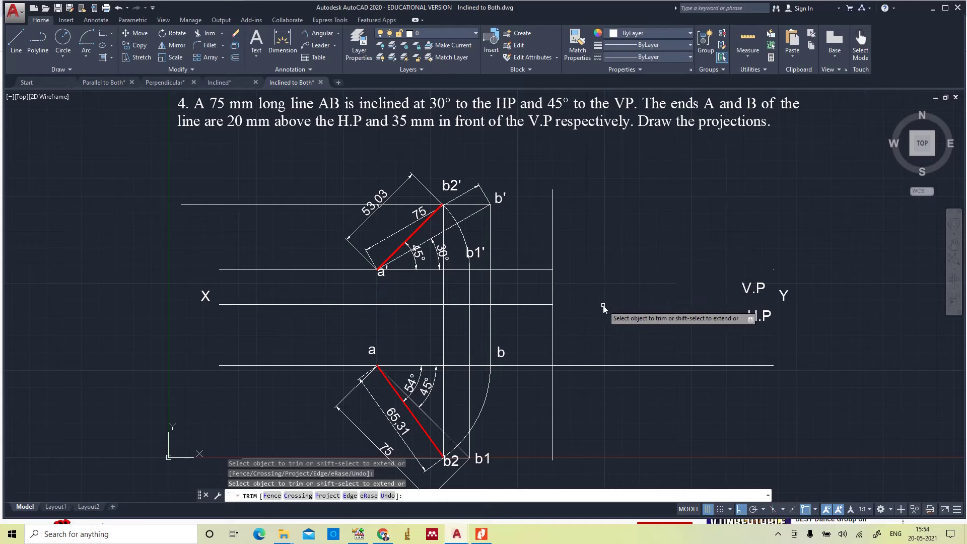
click(583, 366)
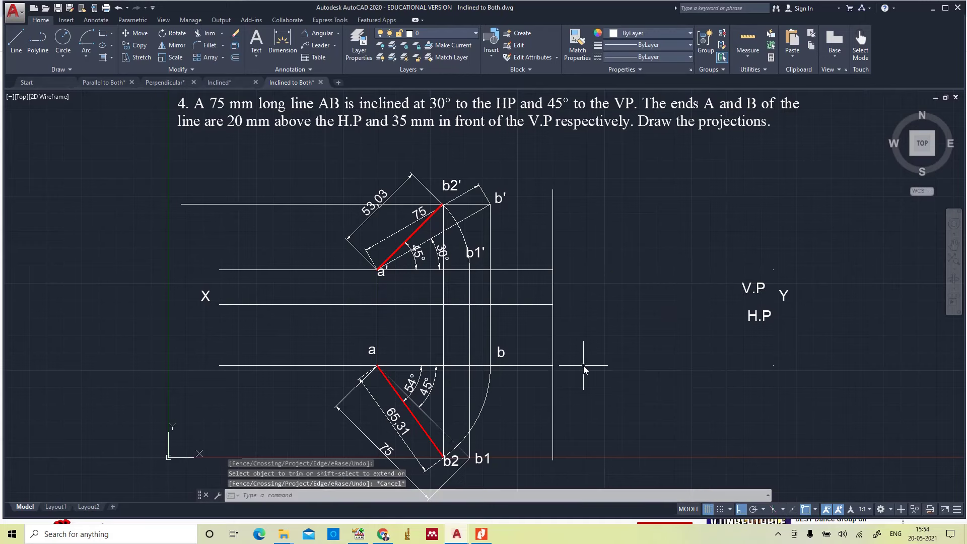
key(Escape)
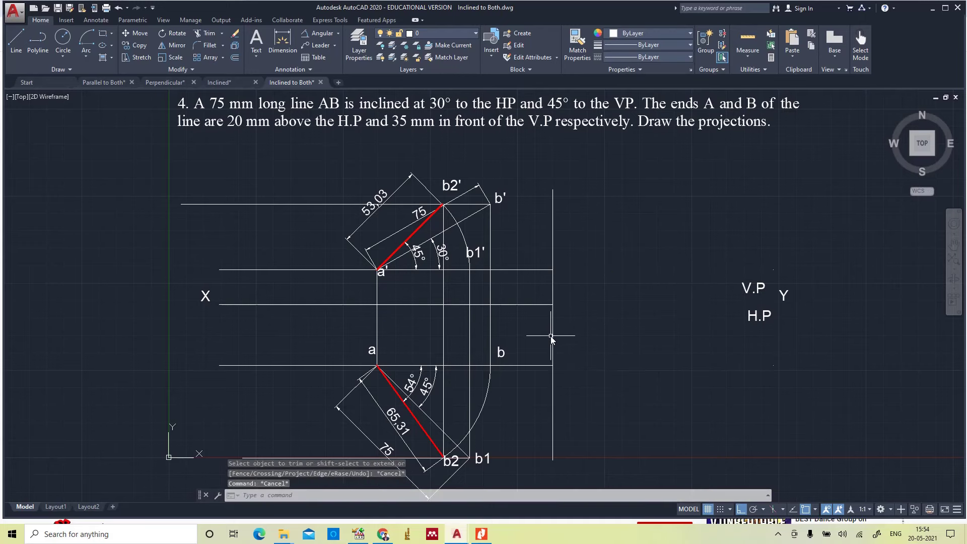
- Move the vertical cutting line to the left of a and a', low enough to cross every horizontal line from b2' to b2
click(551, 334)
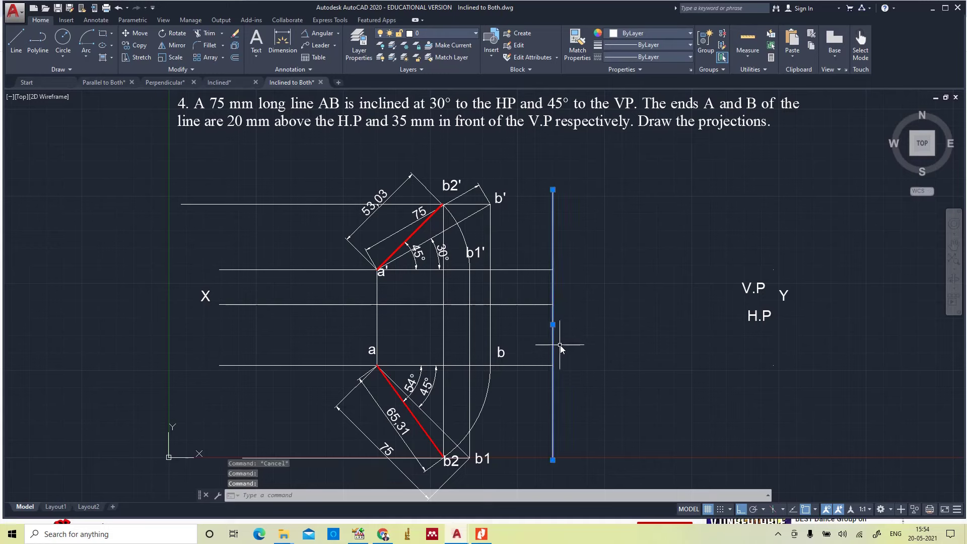
drag(554, 348, 303, 337)
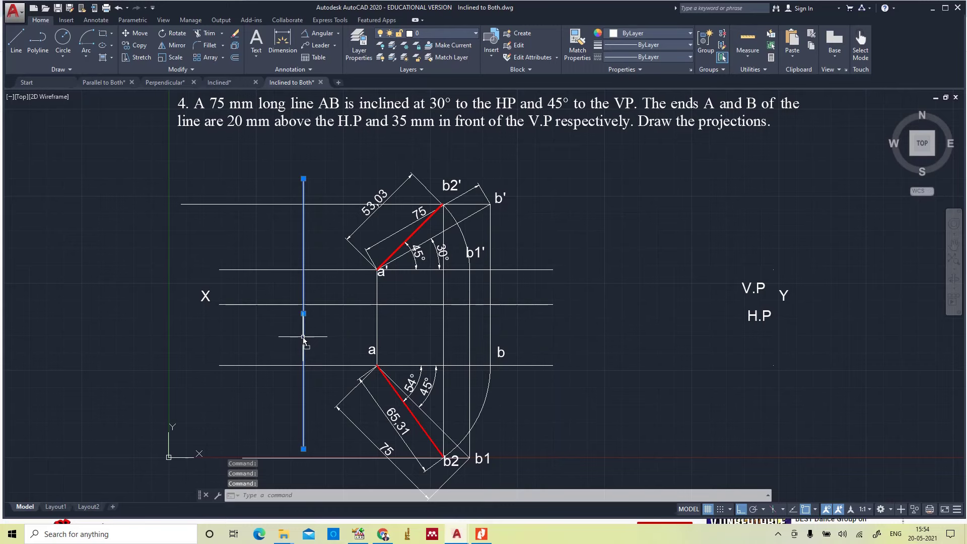
key(Escape)
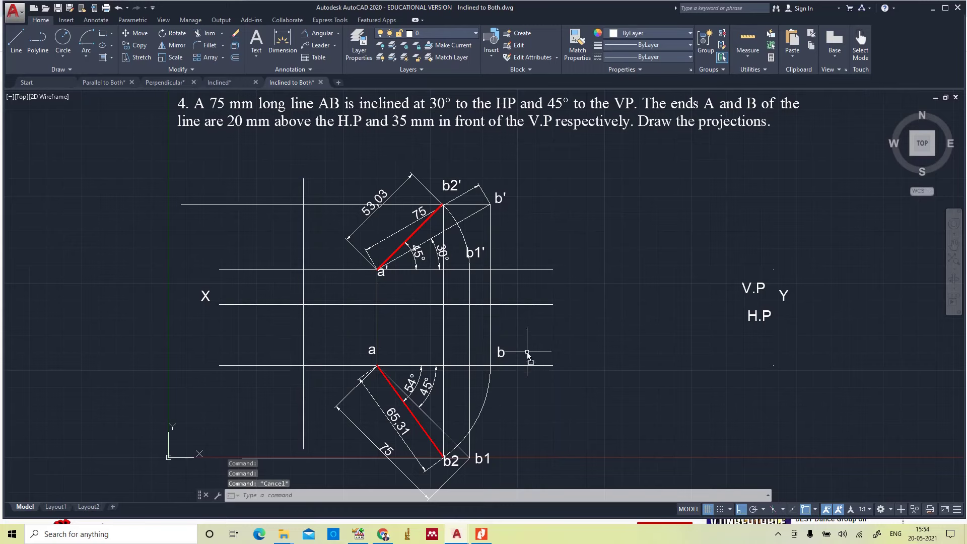
click(306, 319)
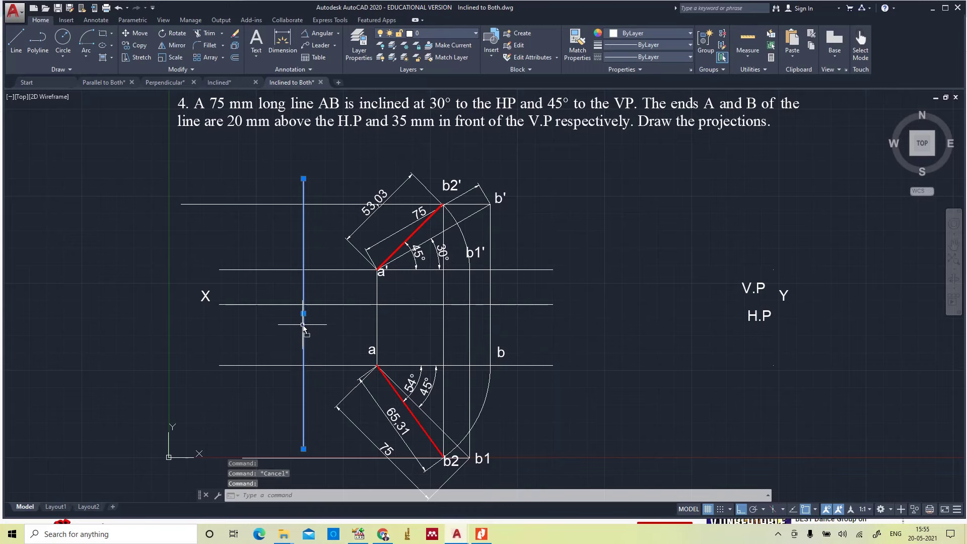
drag(303, 326, 310, 351)
key(Escape)
- Trim the horizontal lines through b2', a', XY and a where they extend left of the vertical cutting line, and delete the cutting line
text(tr)
key(Return)
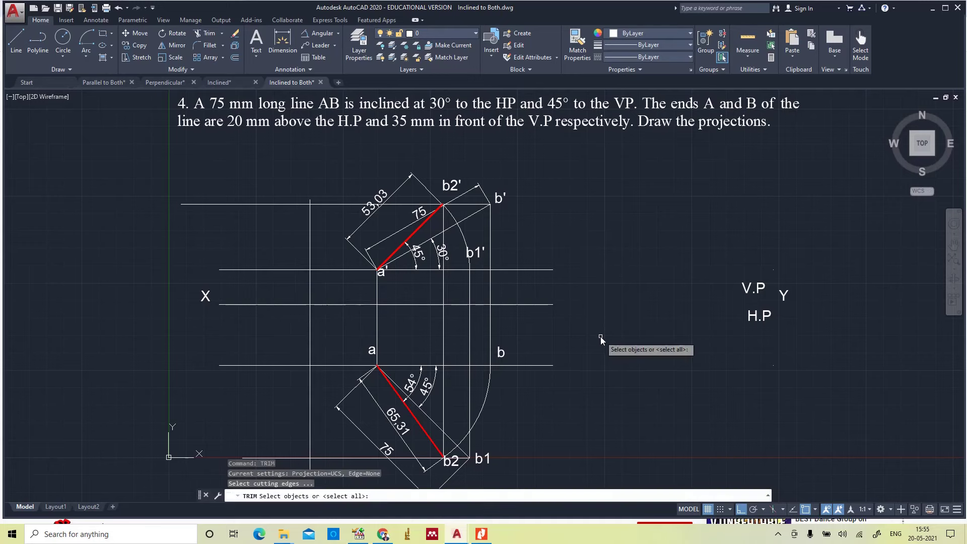
key(Return)
click(297, 194)
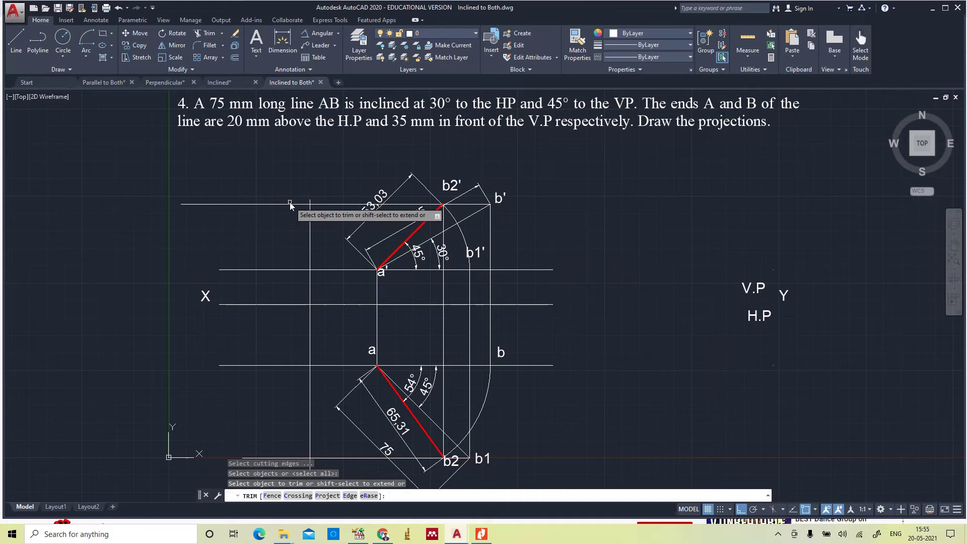
click(290, 204)
click(293, 269)
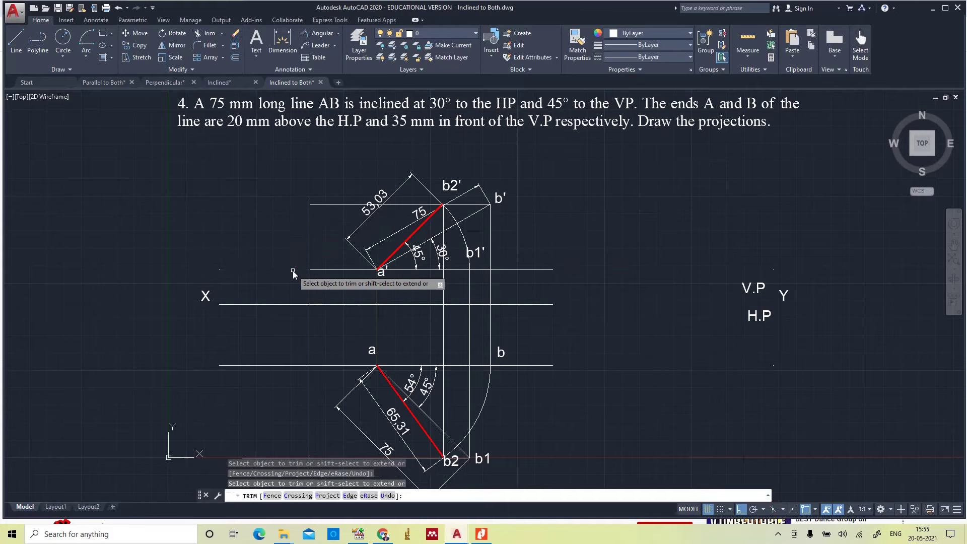
click(297, 304)
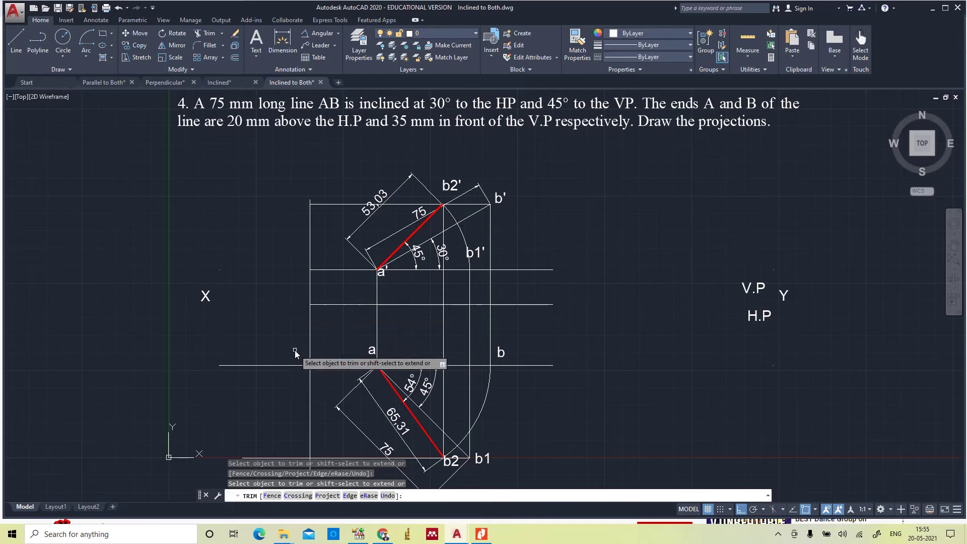
click(289, 363)
key(Escape)
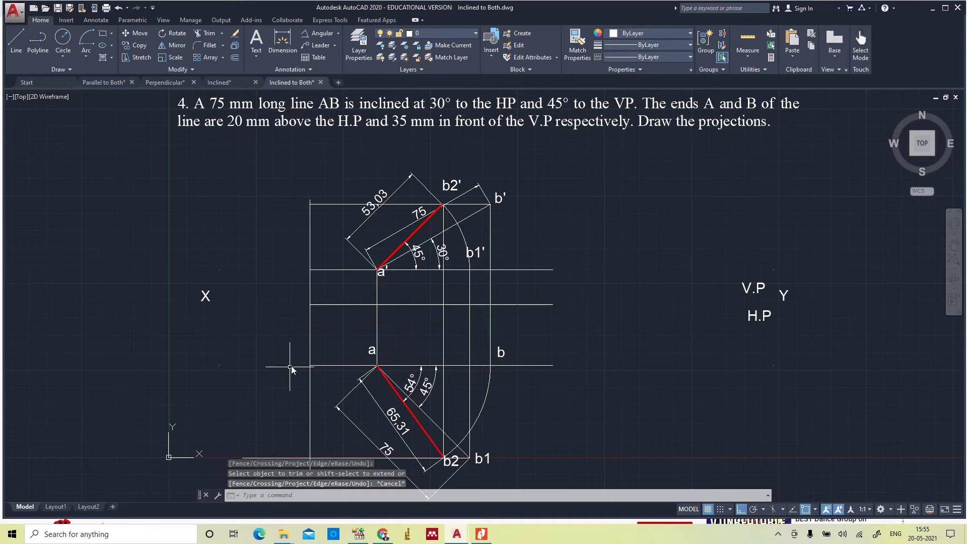
click(309, 296)
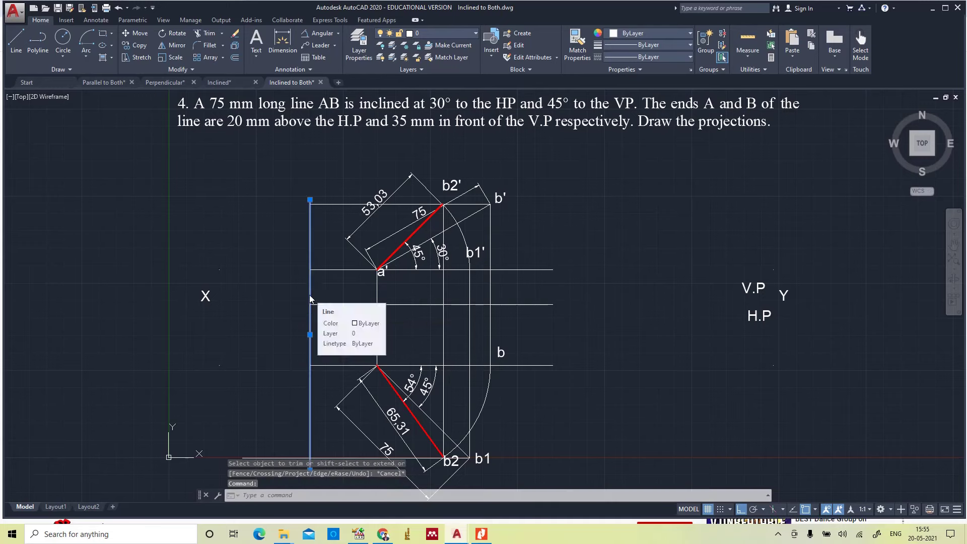
key(Delete)
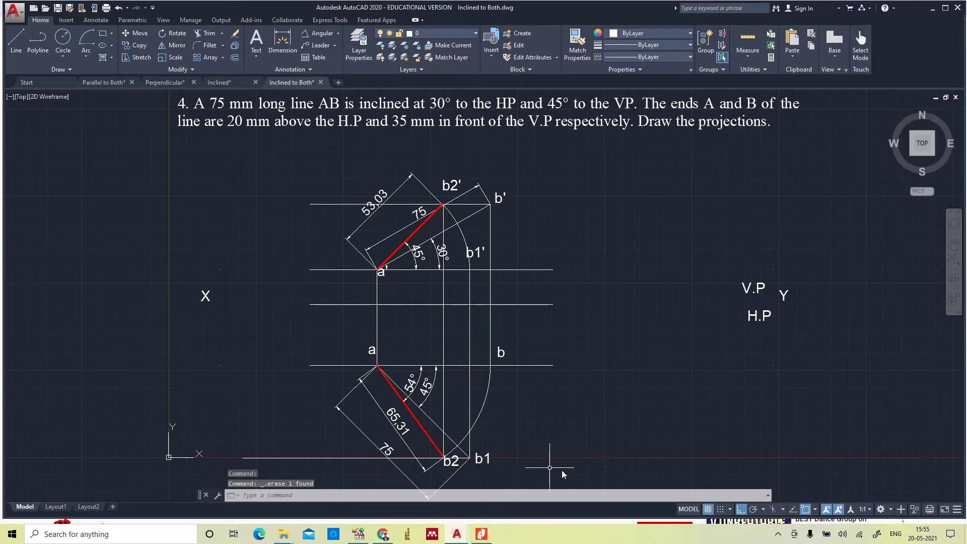
- Turn Ortho off and move the X label to the left end of the shortened XY line
click(743, 511)
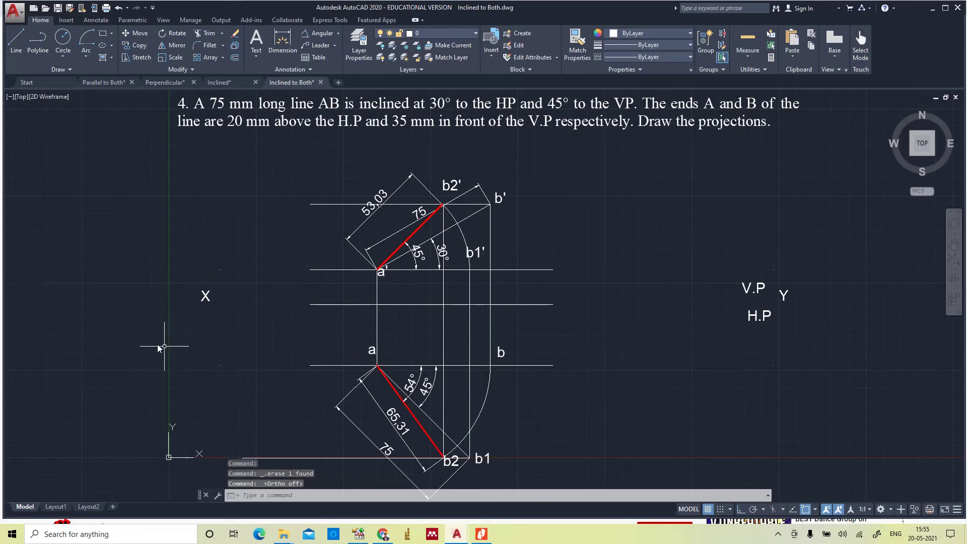
click(202, 301)
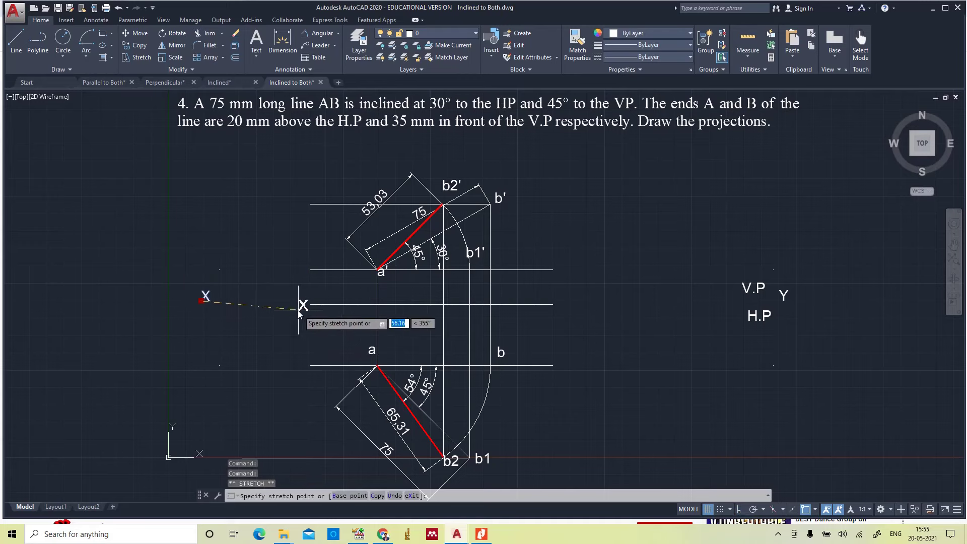
click(293, 310)
- Move the H.P label just below and the V.P label just above the right end of the XY line
click(751, 288)
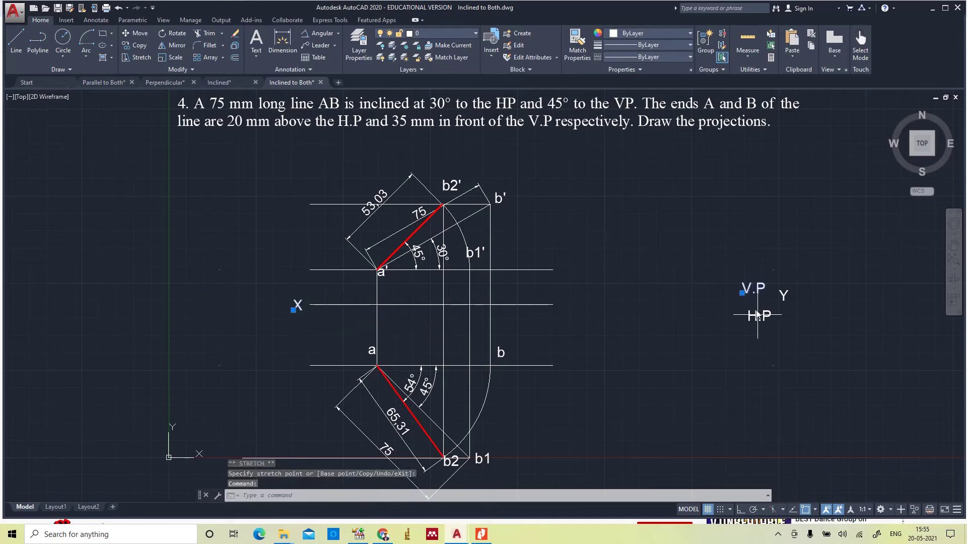
click(742, 292)
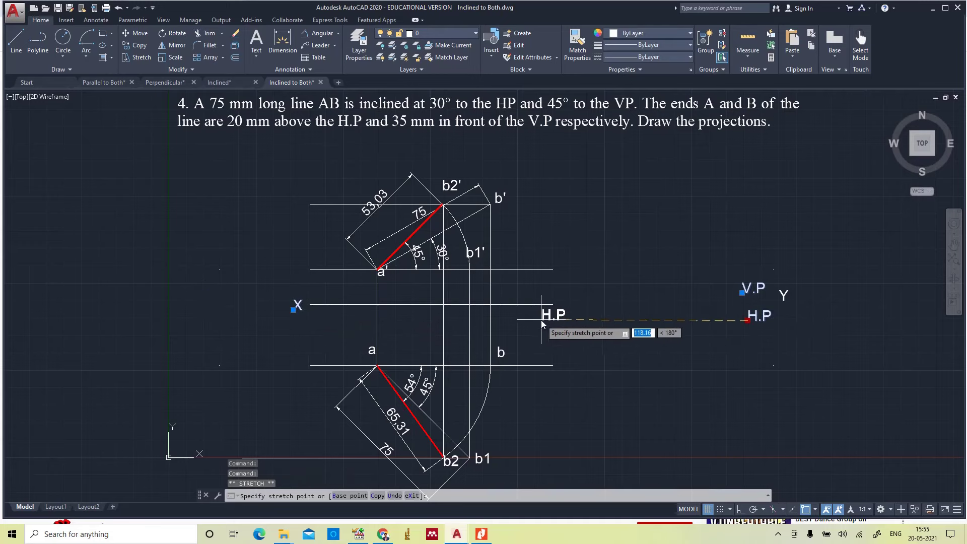
click(535, 320)
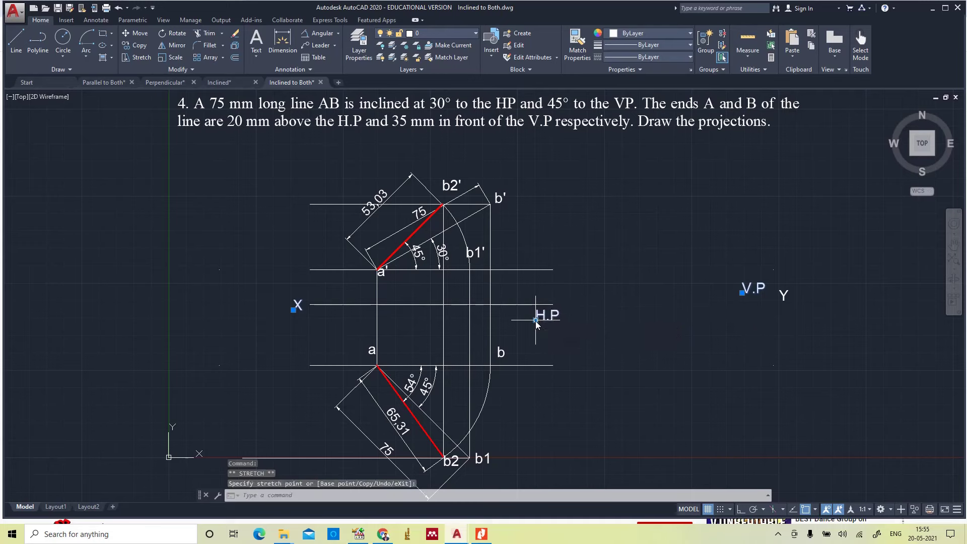
click(743, 293)
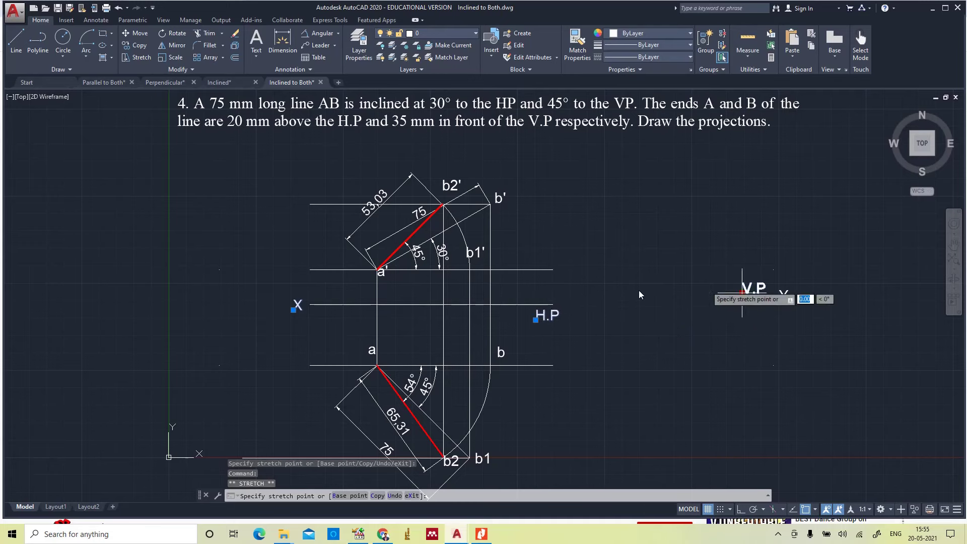
click(533, 299)
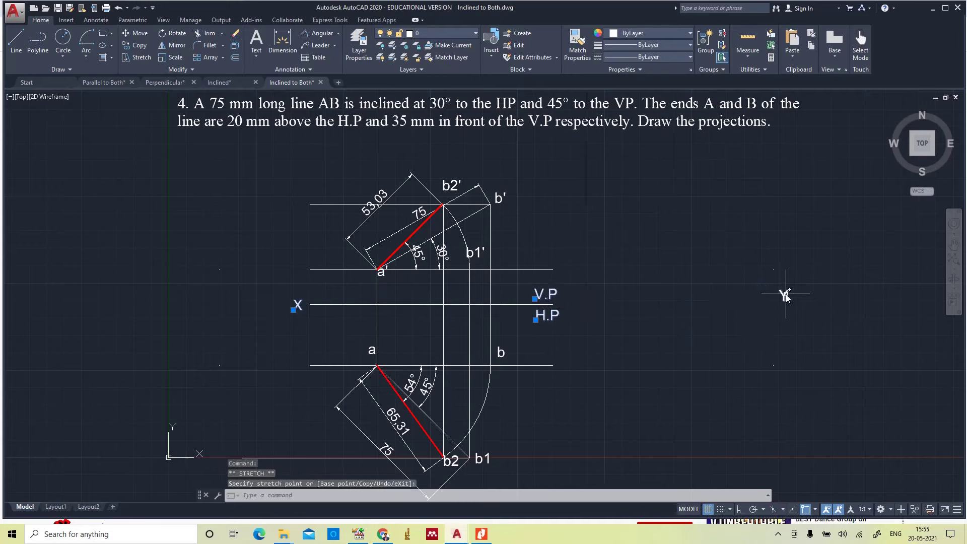
click(779, 300)
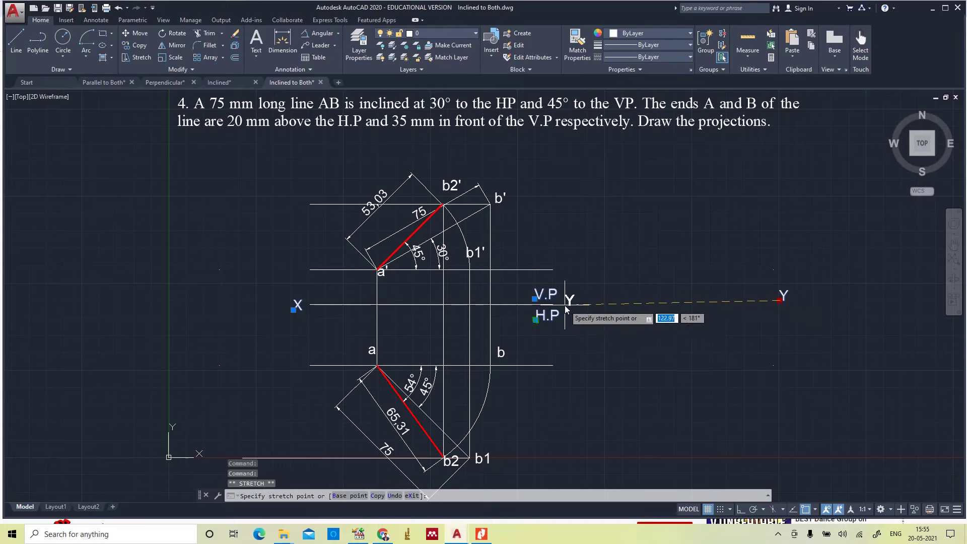
key(Escape)
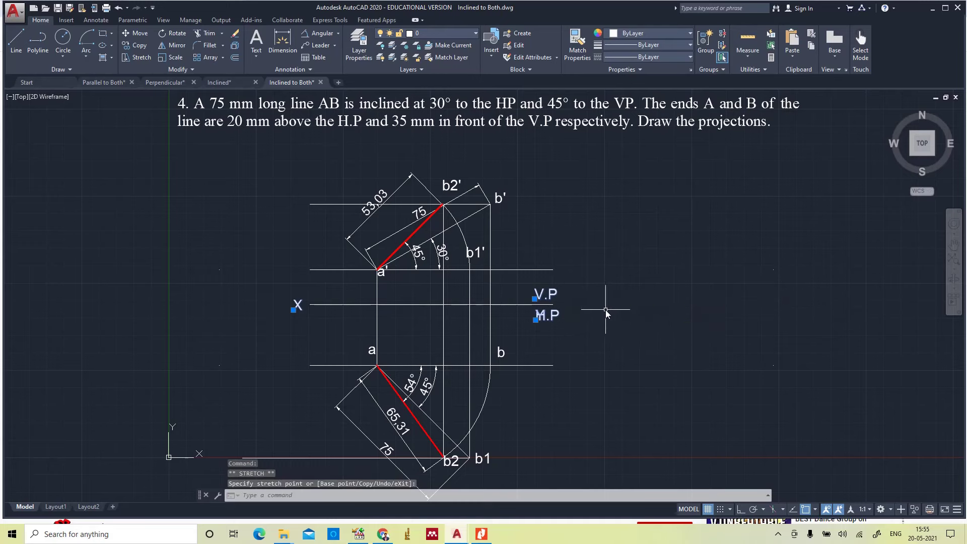
key(ctrl+z)
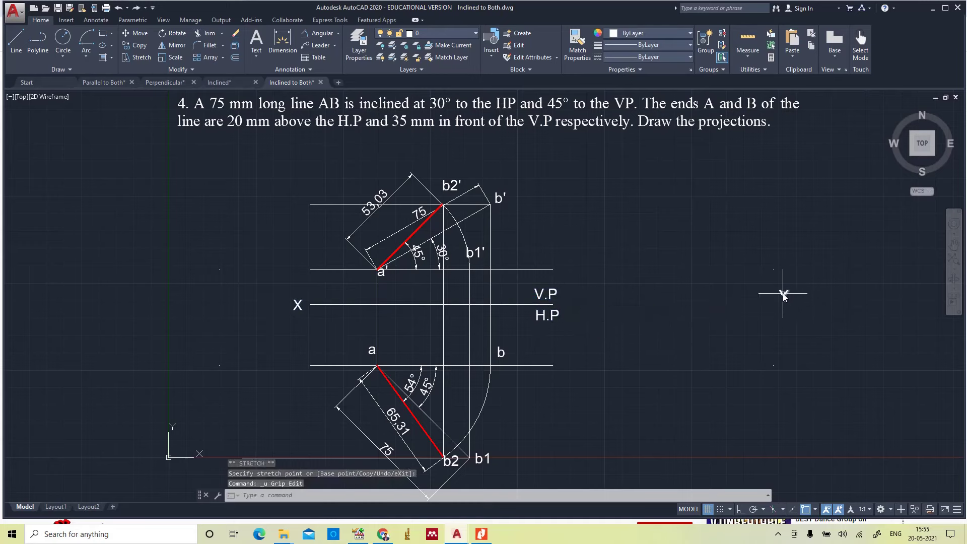
- Move the Y label level with the XY line, just to the right of the V.P and H.P labels
click(783, 301)
click(782, 304)
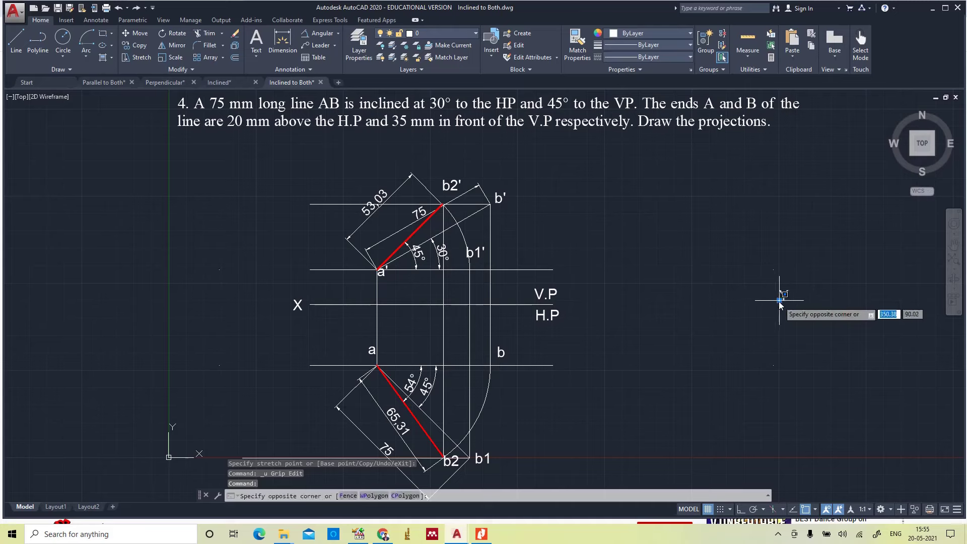
click(783, 294)
click(778, 300)
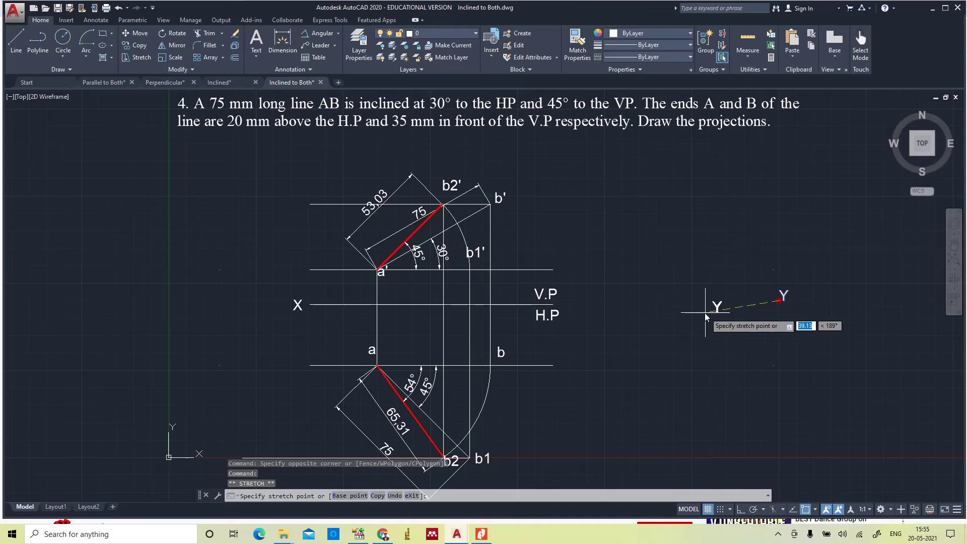
click(571, 308)
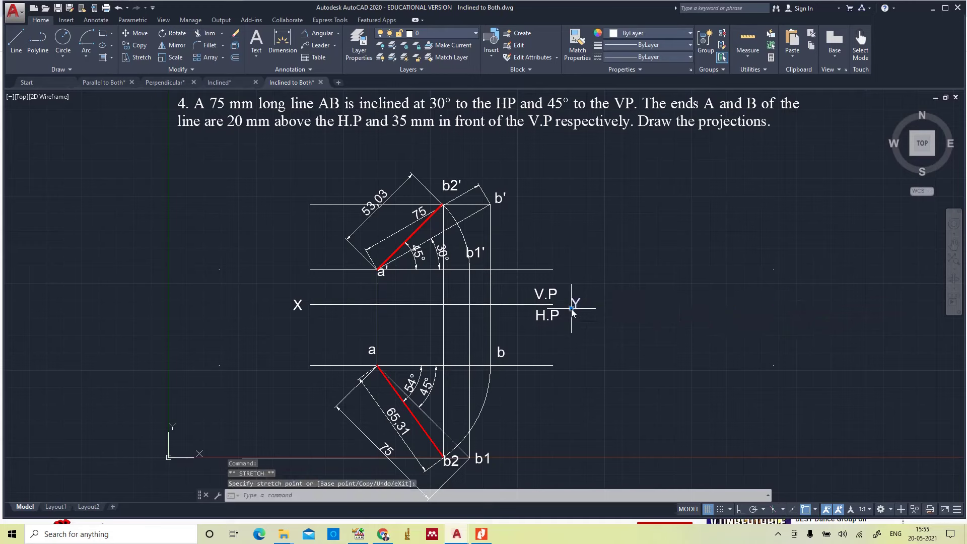
key(Escape)
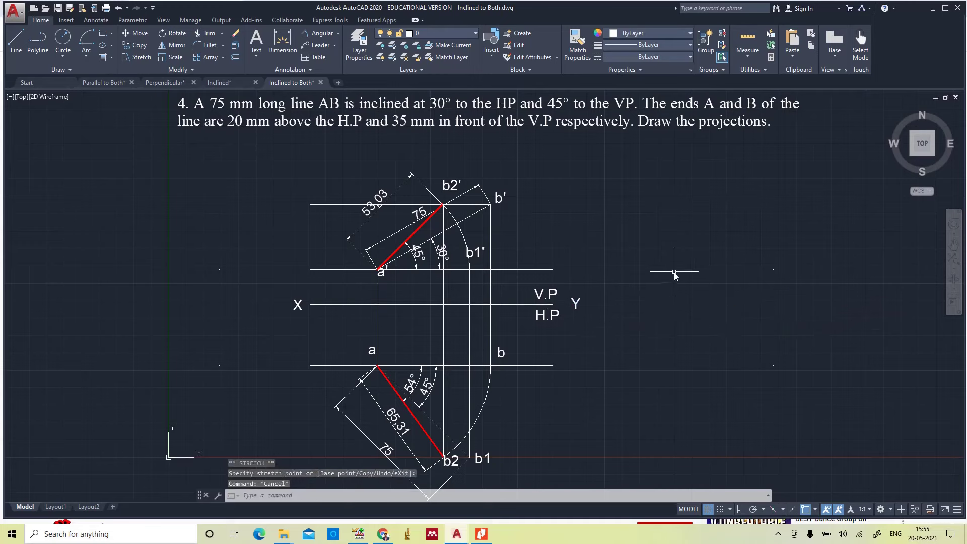
- Start a multiline text in the empty area right of the projections with "FFV = 53.03 mm,"
text(mt)
key(Return)
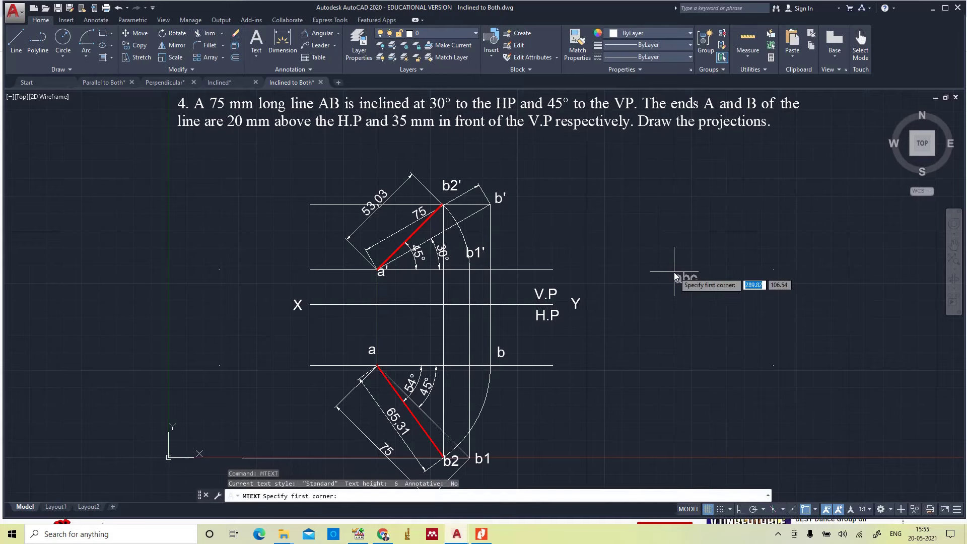
click(645, 188)
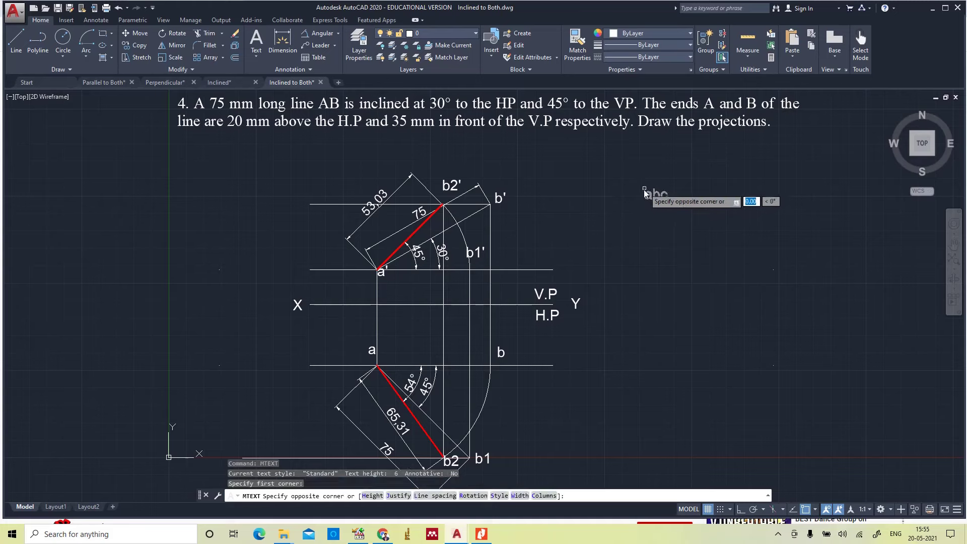
click(850, 286)
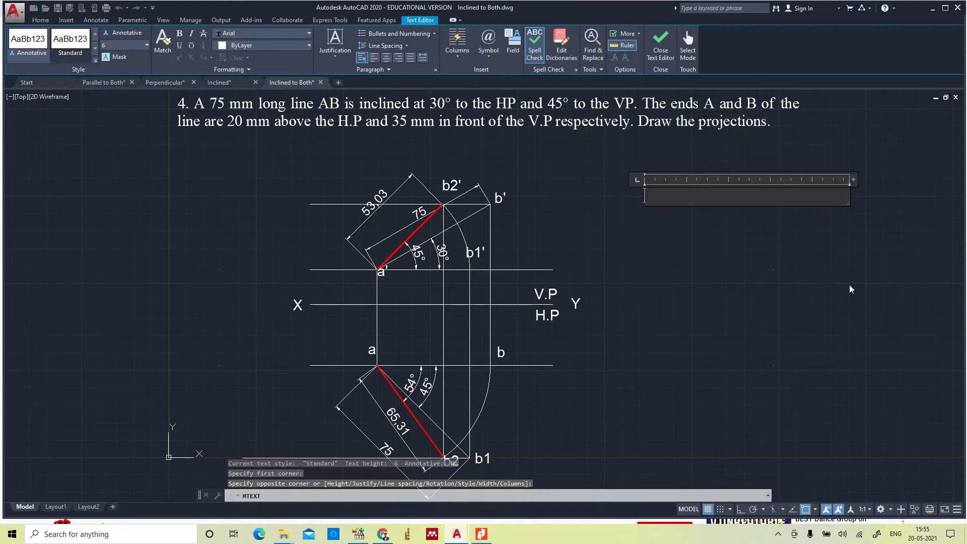
text(FFV )
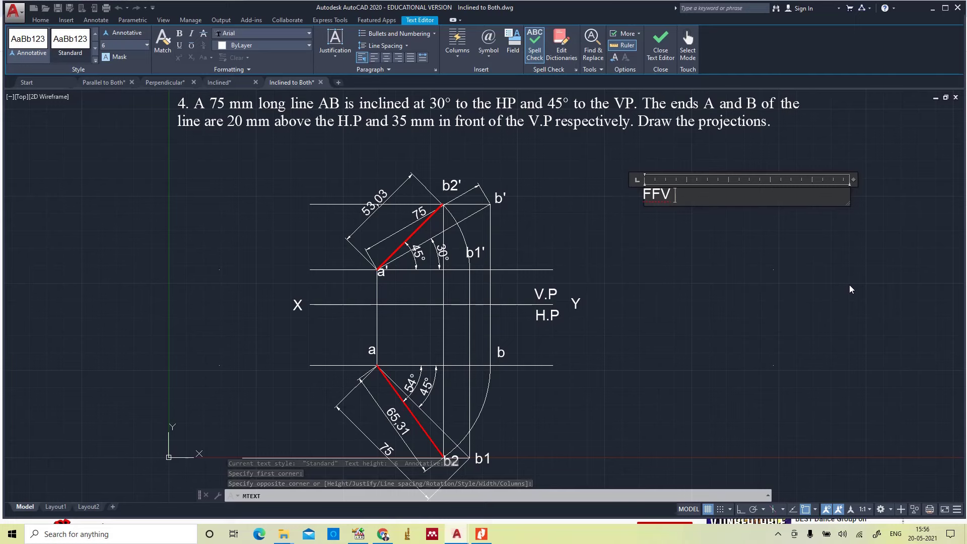
text(= 53)
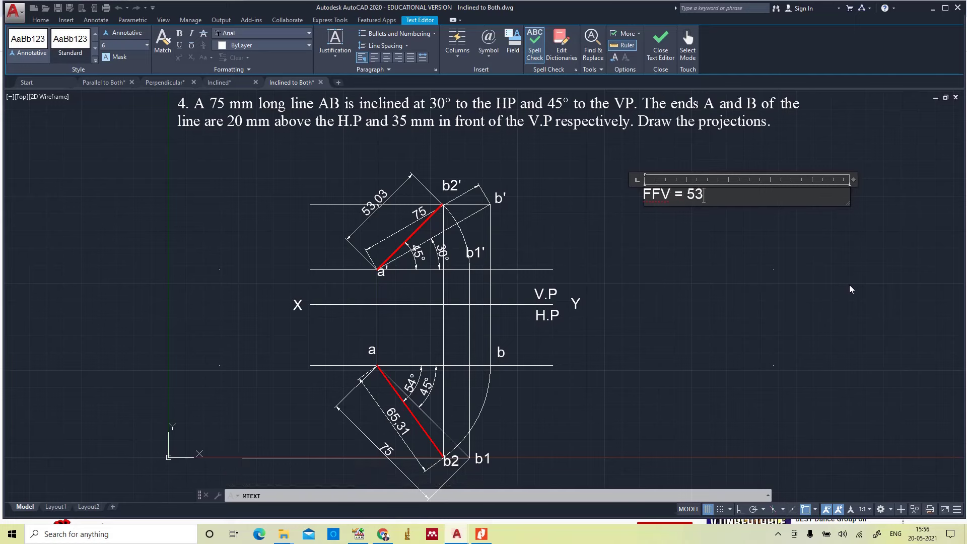
text(.03 mm,)
- Insert the symbol α from the GreekC font of the character map after "FFV = 53.03 mm,"
click(493, 60)
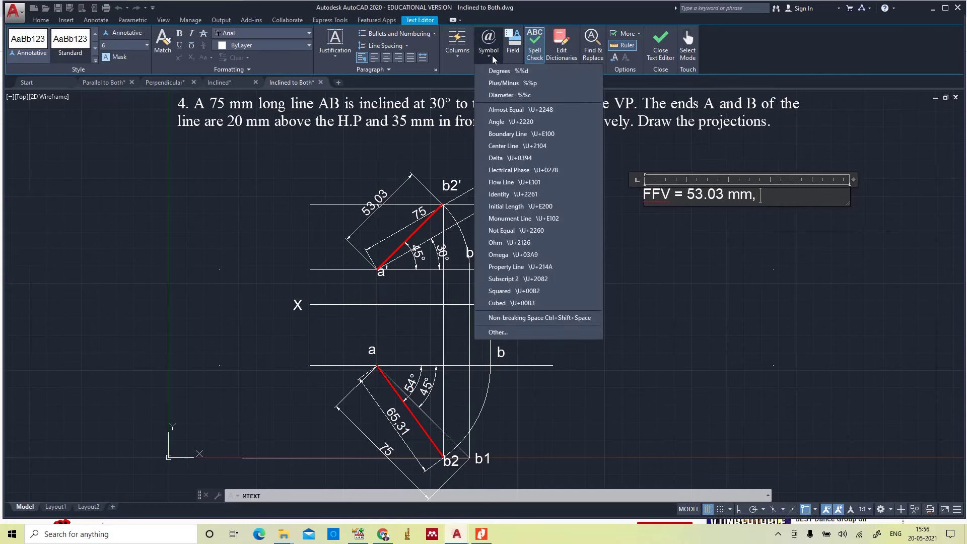
click(499, 332)
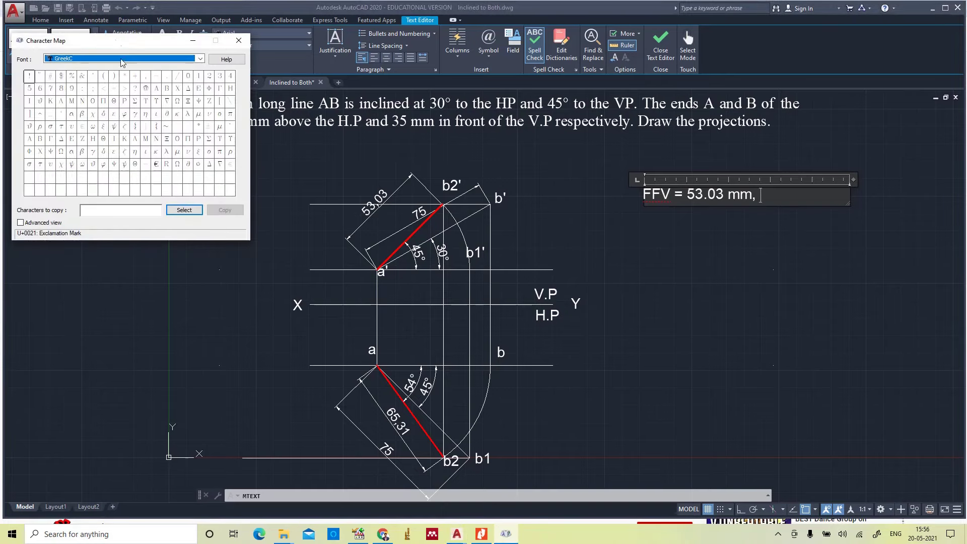
click(200, 59)
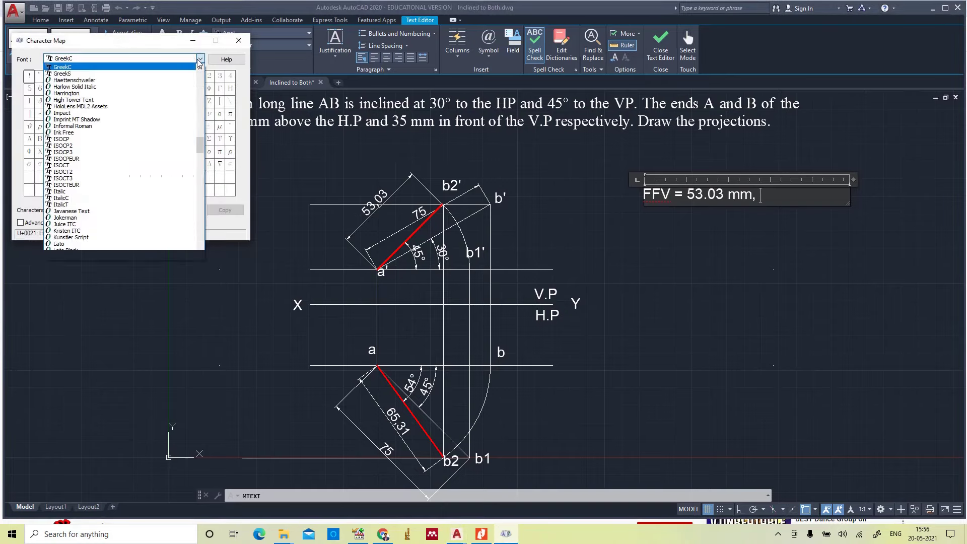
click(185, 69)
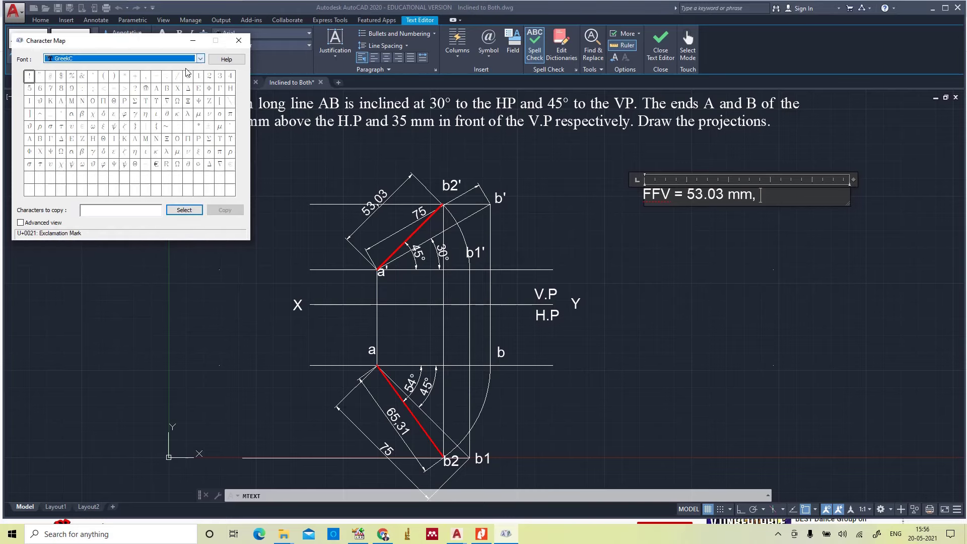
click(75, 116)
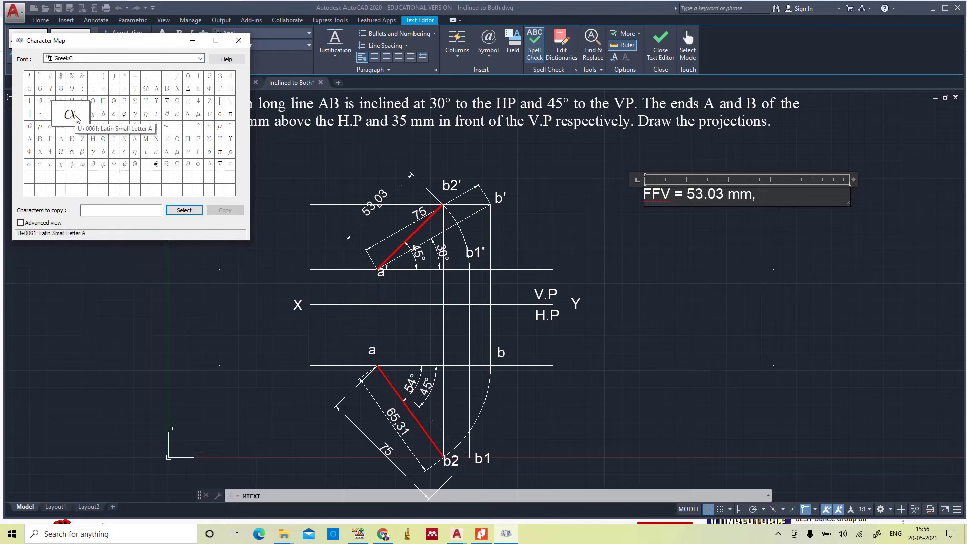
click(184, 210)
click(238, 211)
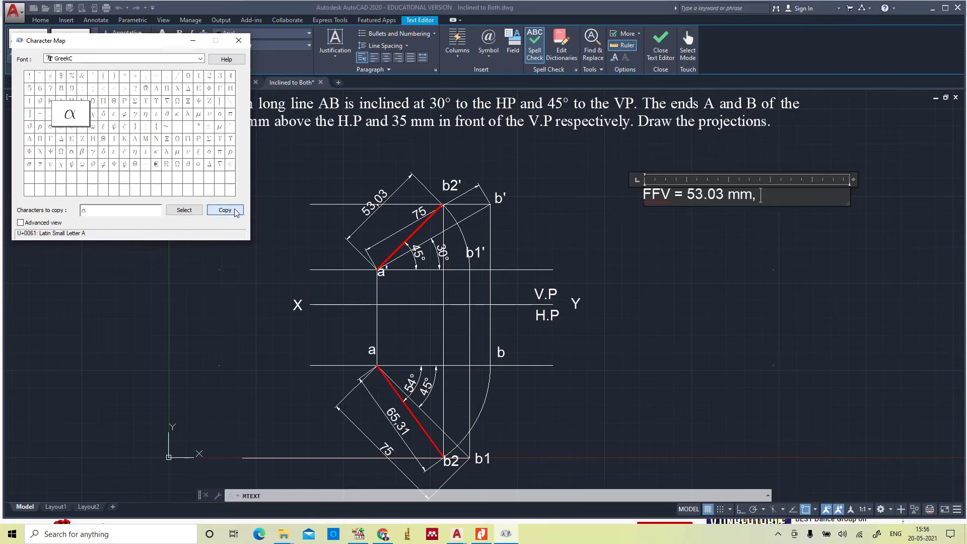
click(770, 195)
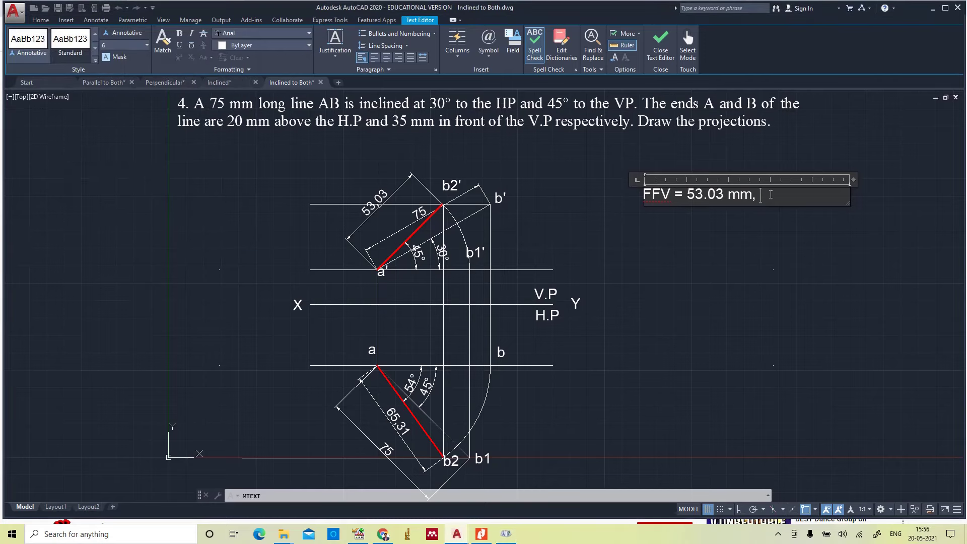
key(ctrl+v)
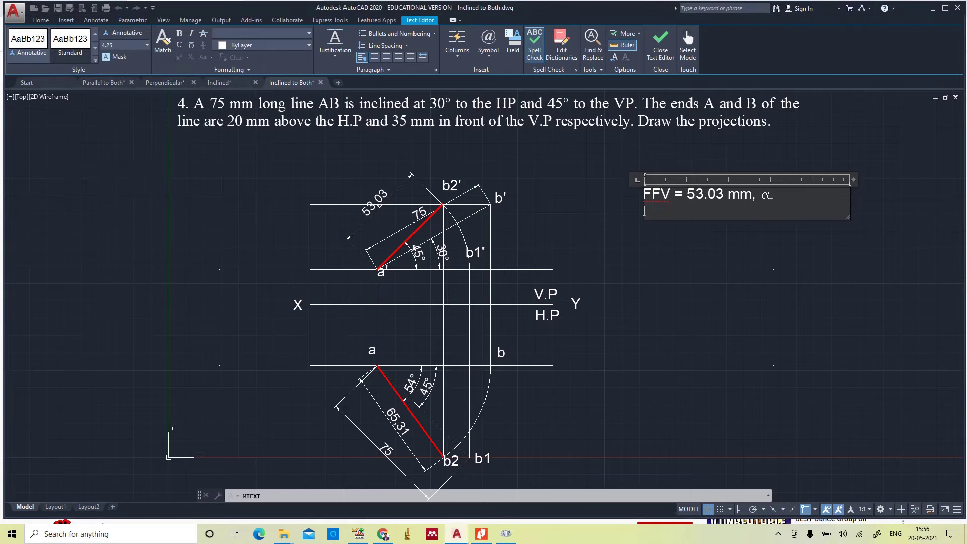
- Complete the note's first line with "= 53.03" after the α symbol and start a second line
key(BackSpace)
text(-)
key(BackSpace)
text(=)
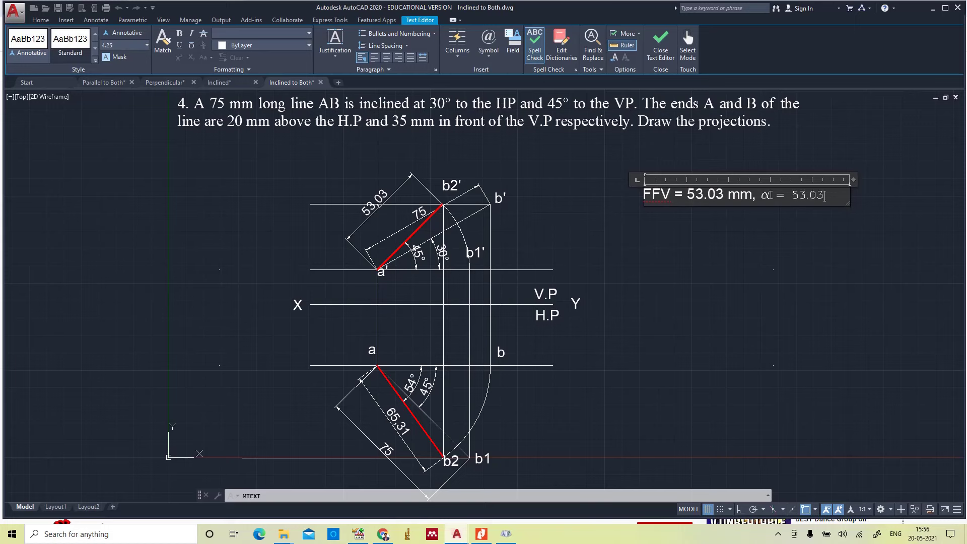
text(53.03)
key(Return)
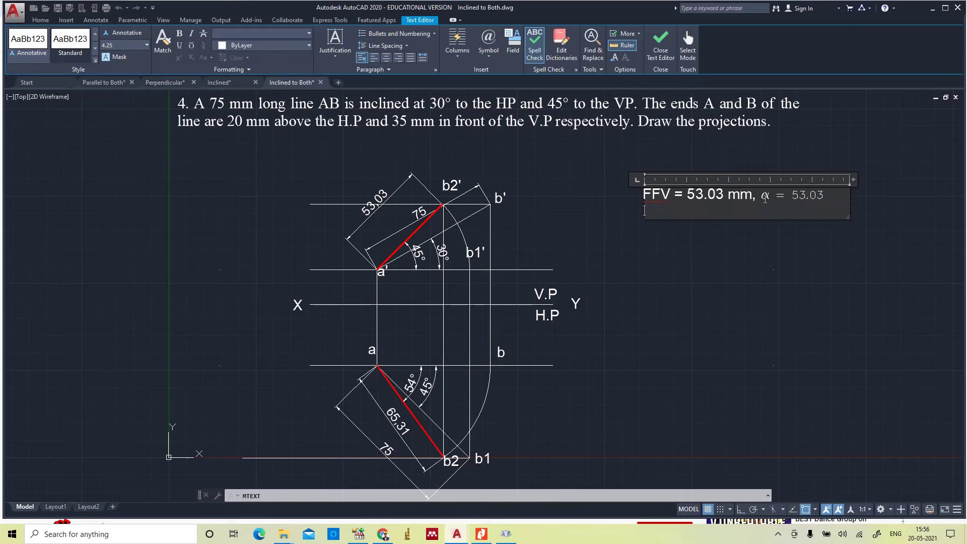
- Write "FTV = 65.31," on the note's second line and insert the symbol β from the GreekC font of the character map after it
text(FTV = 65.31,)
click(487, 56)
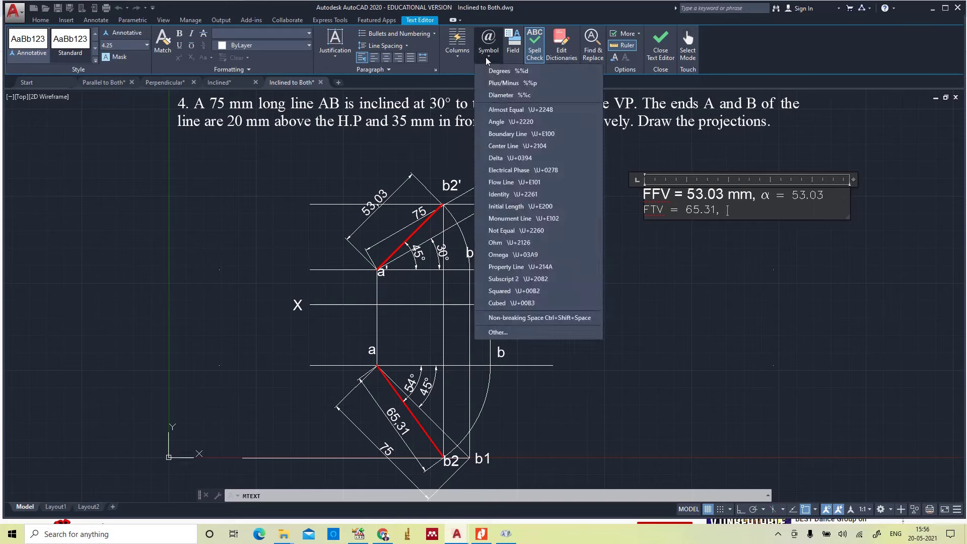
click(506, 333)
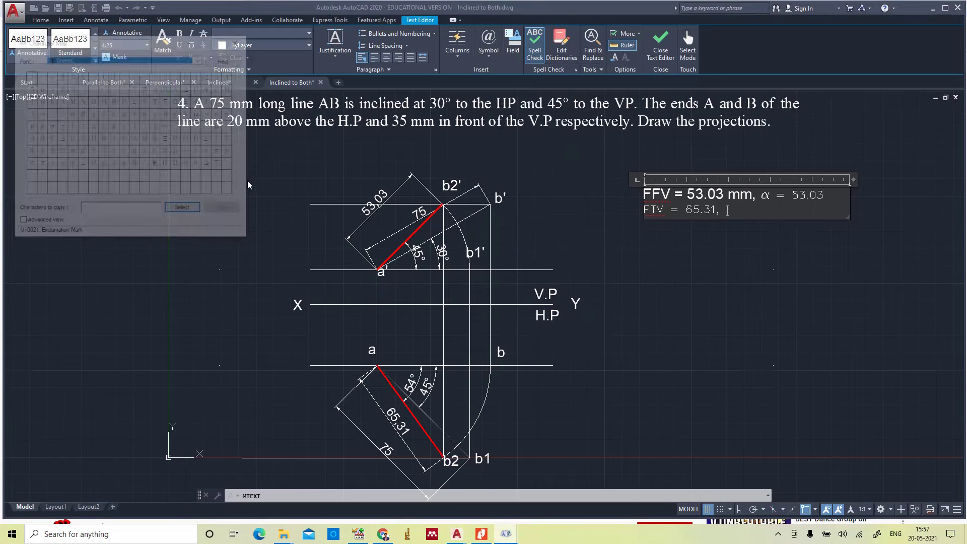
click(84, 118)
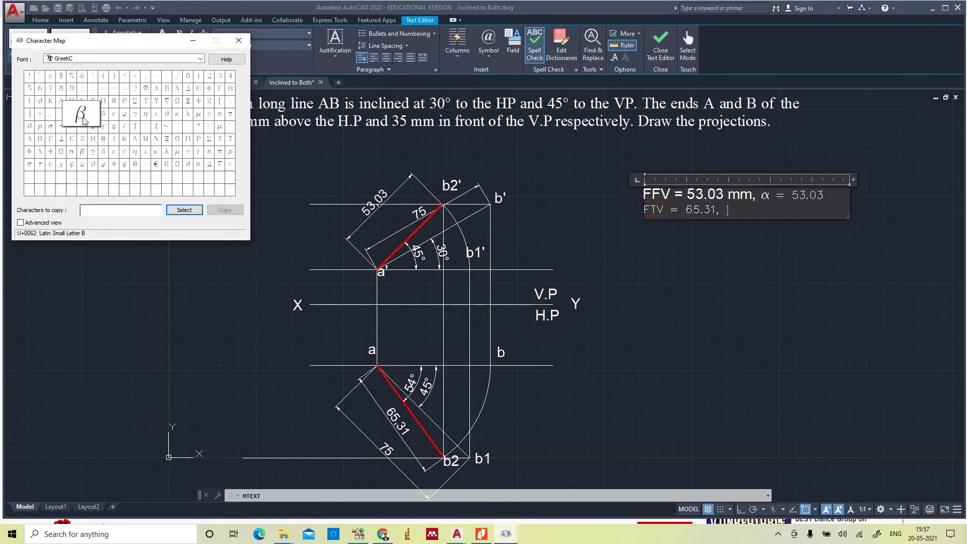
click(185, 209)
click(226, 210)
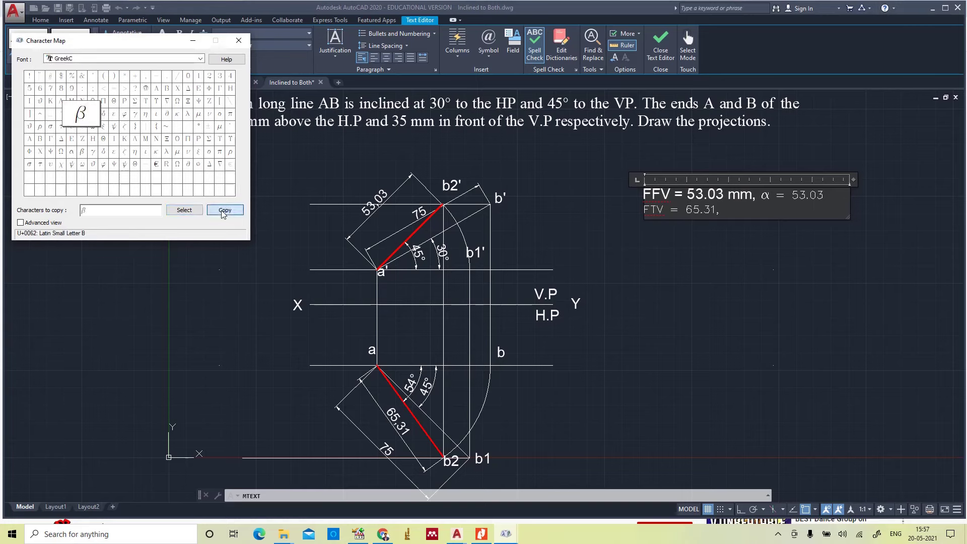
click(744, 206)
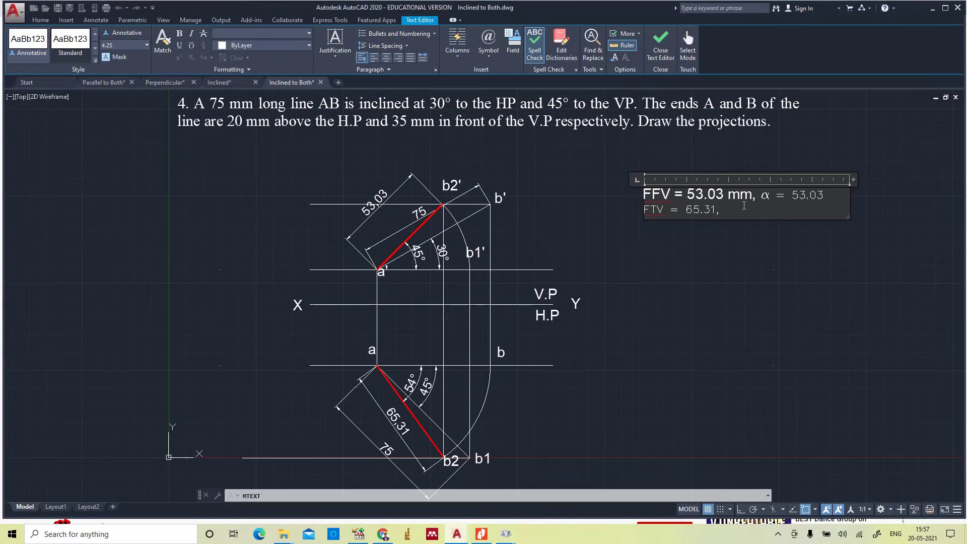
key(ctrl+v)
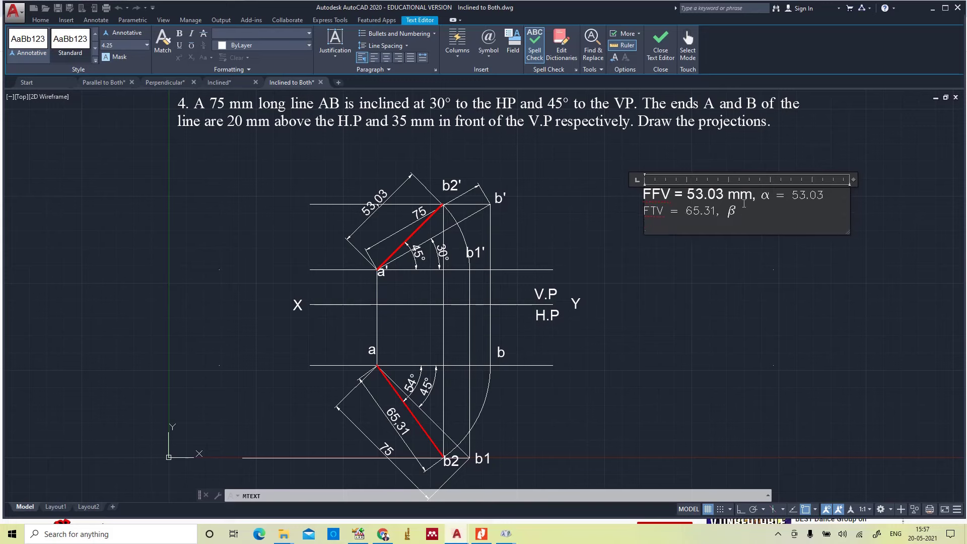
- Complete the second line with "= 54" after β and add degree symbols after 54 and after the α value 53.03
key(BackSpace)
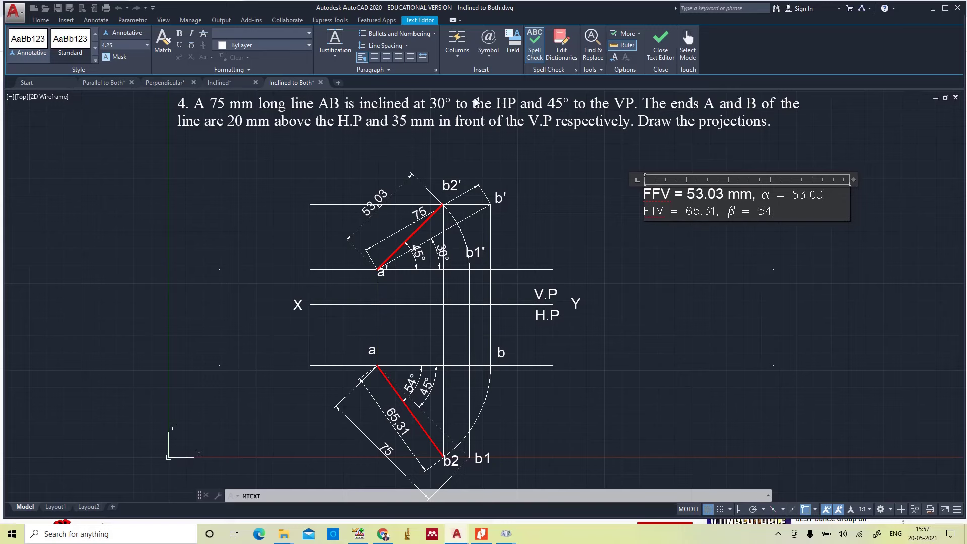
click(494, 57)
click(510, 72)
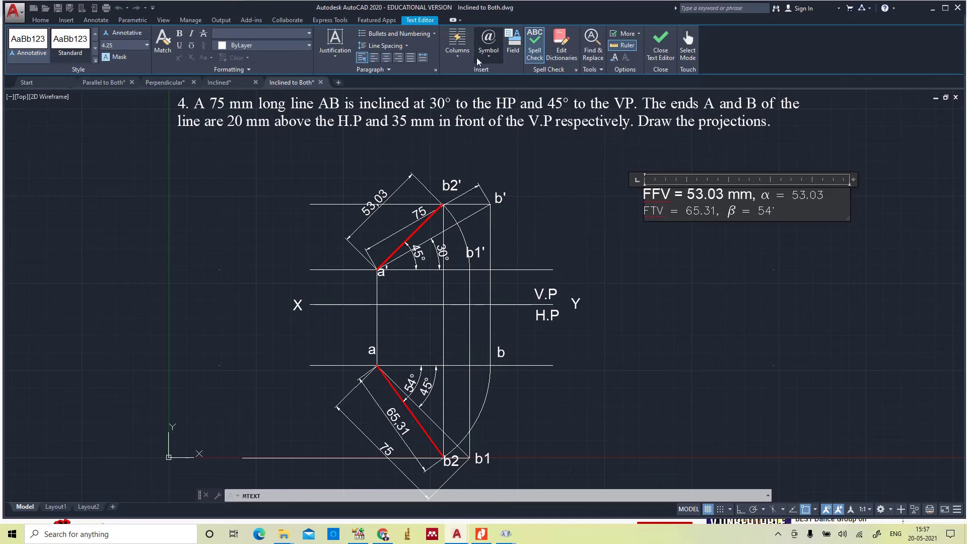
click(489, 52)
click(494, 71)
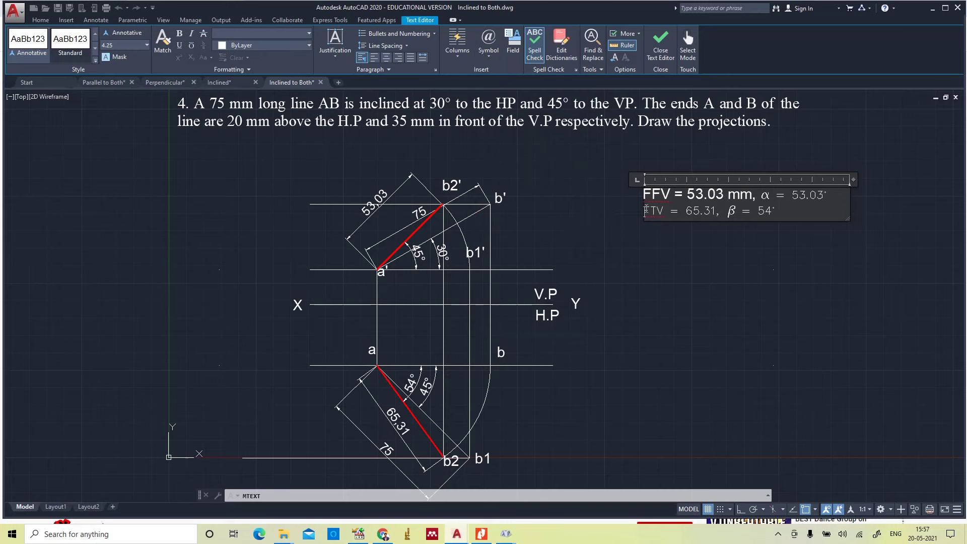
- Set the font of "FTV = 65.31," in the note's second line to Times New Roman
key(shift+Right)
key(shift+Right)
key(shift+Right)
key(shift+Right)
key(shift+Right)
key(shift+Right)
key(shift+Right)
key(shift+Right)
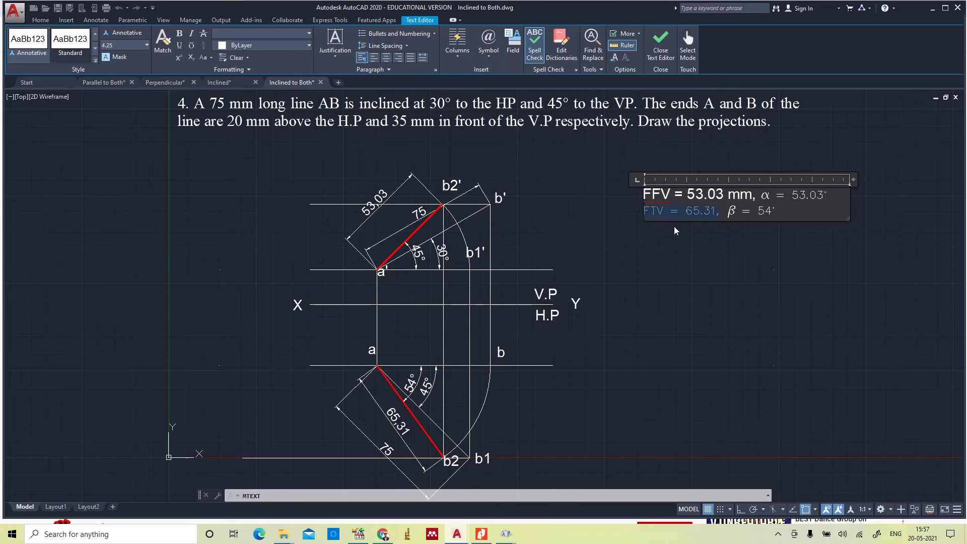
click(310, 34)
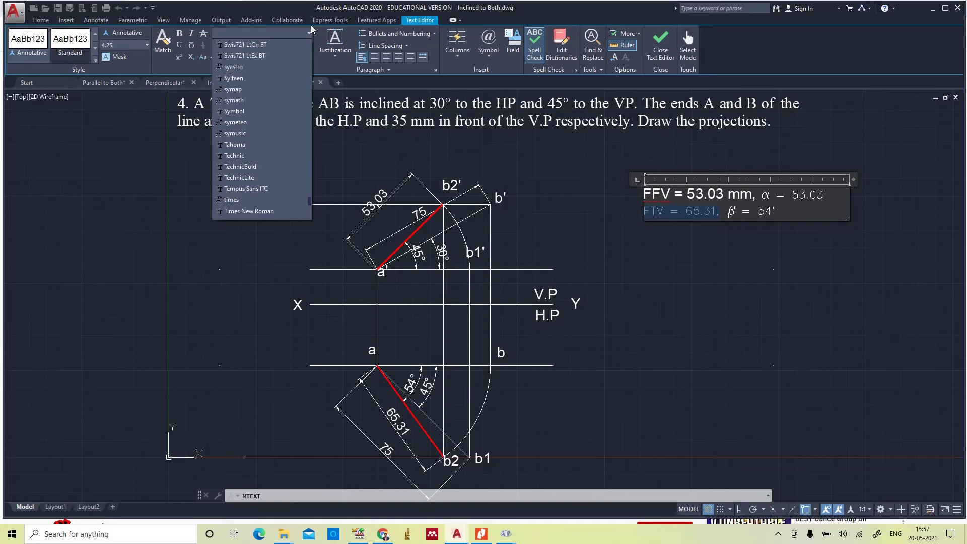
click(262, 210)
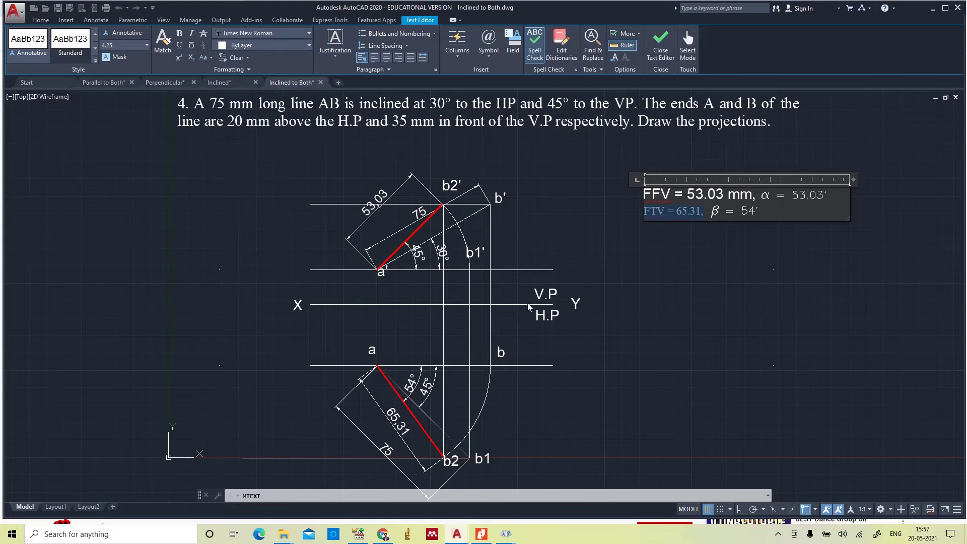
- Set the font of "FFV = 53.03 mm" in the note's first line to Times New Roman
drag(749, 195, 643, 193)
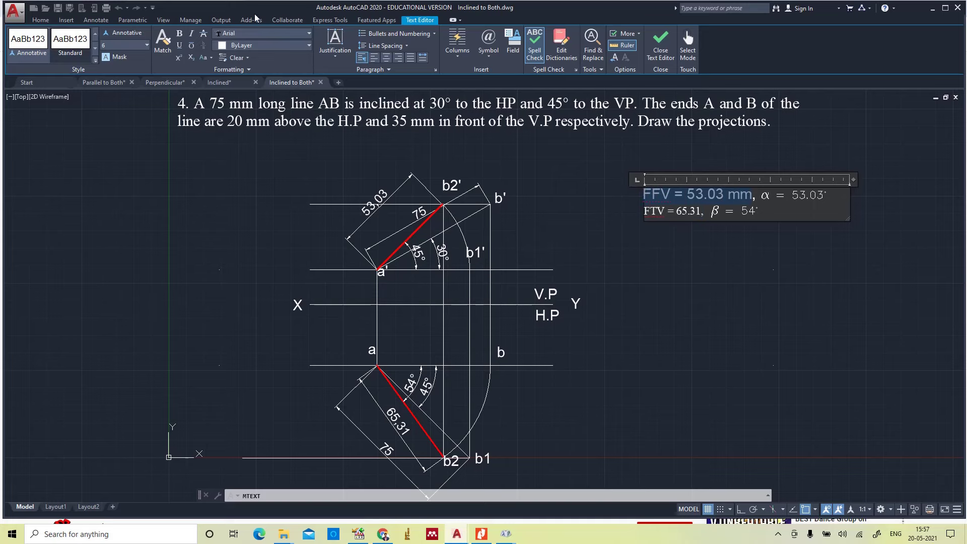
click(256, 34)
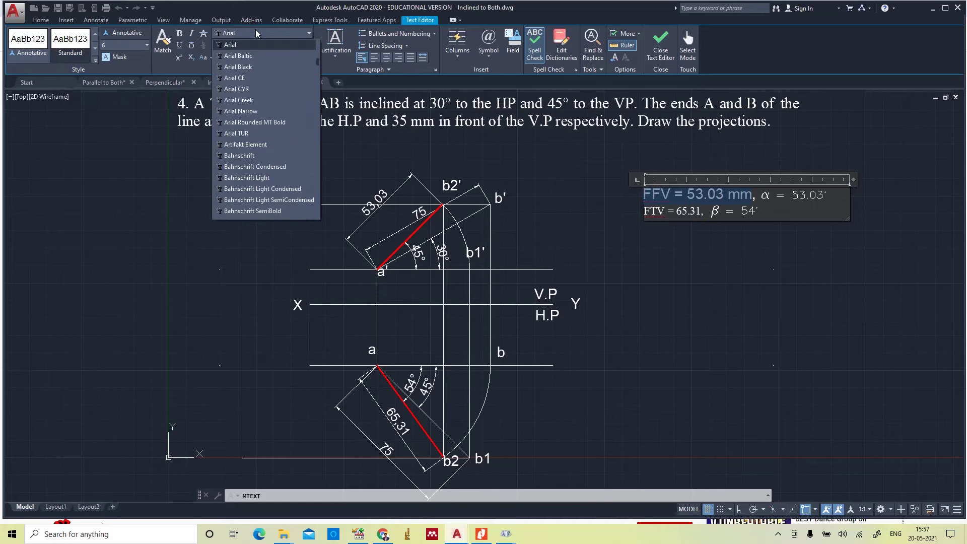
text(ti)
key(Down)
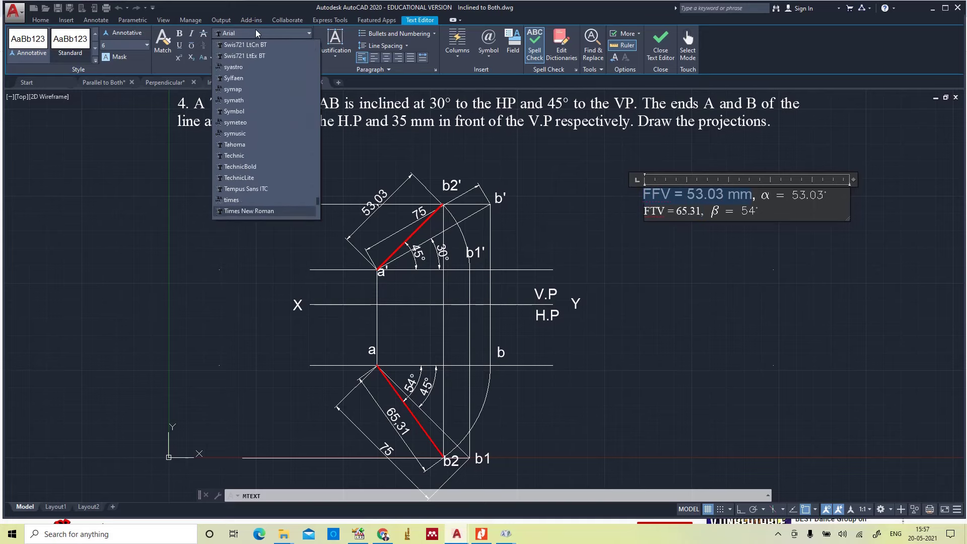
key(Return)
- Set the text height of the entire results note to 8
click(687, 212)
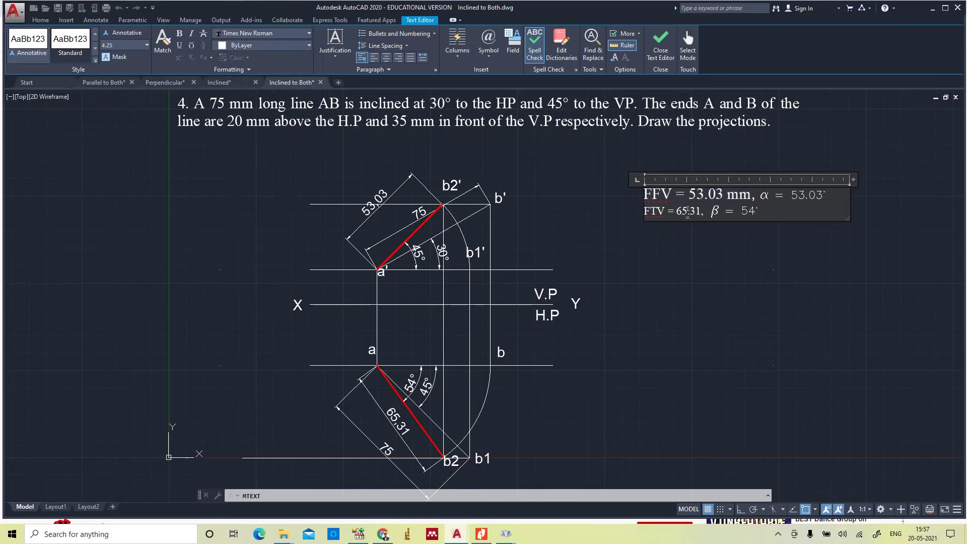
key(ctrl+a)
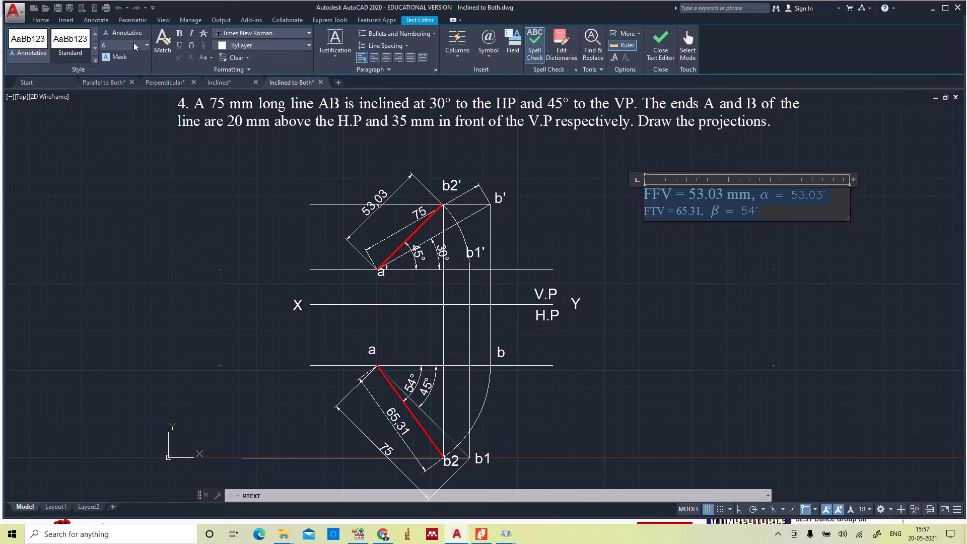
click(146, 45)
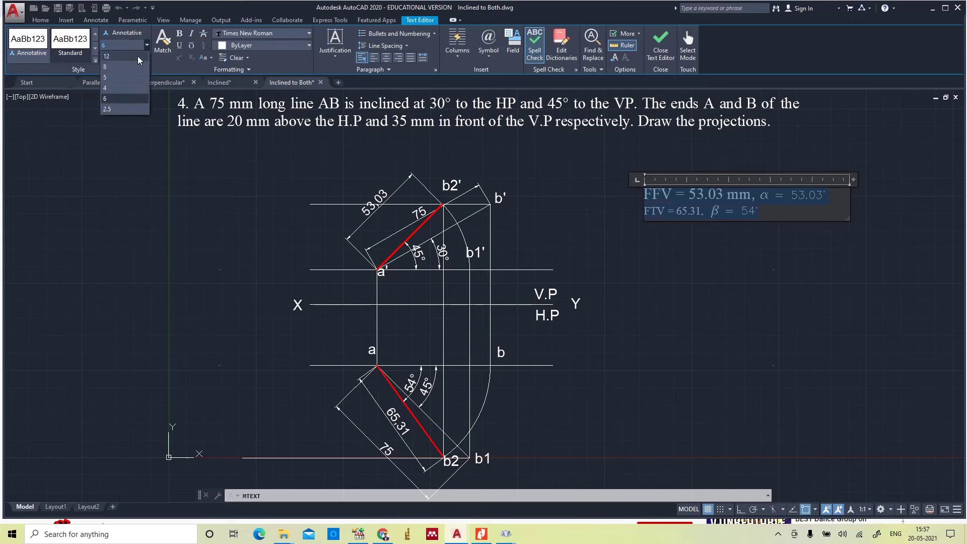
click(131, 66)
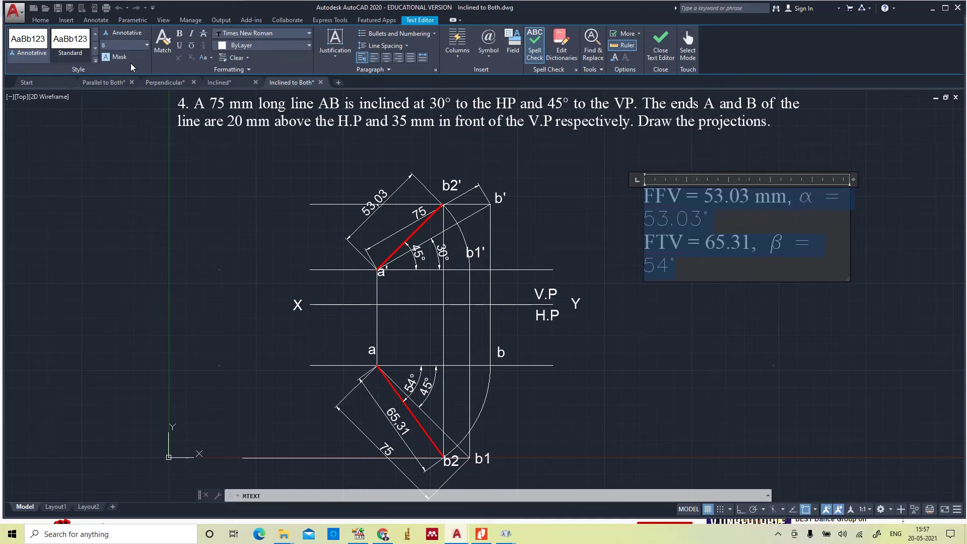
click(804, 230)
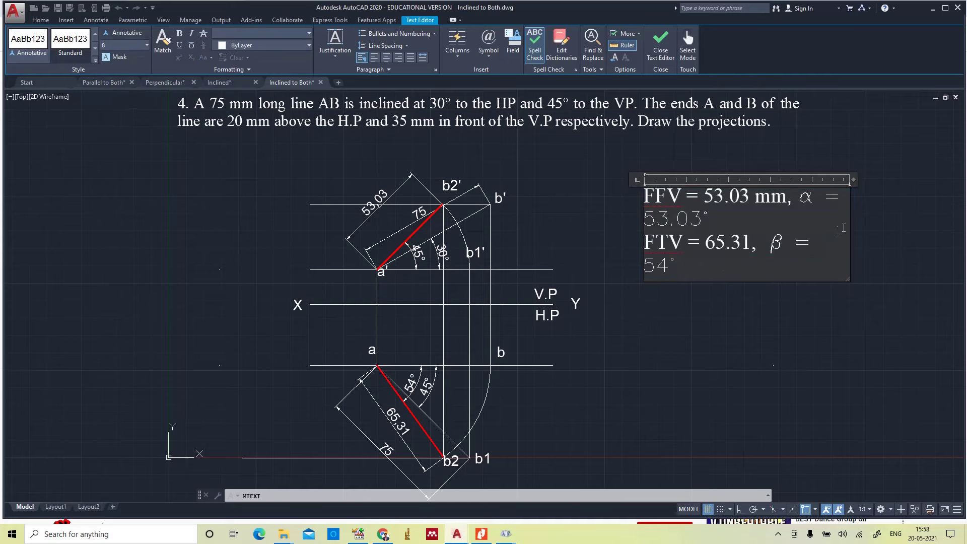
- Widen the note's text frame so each result fits on one line, finish the text and zoom to the whole drawing
drag(850, 222, 923, 211)
click(766, 277)
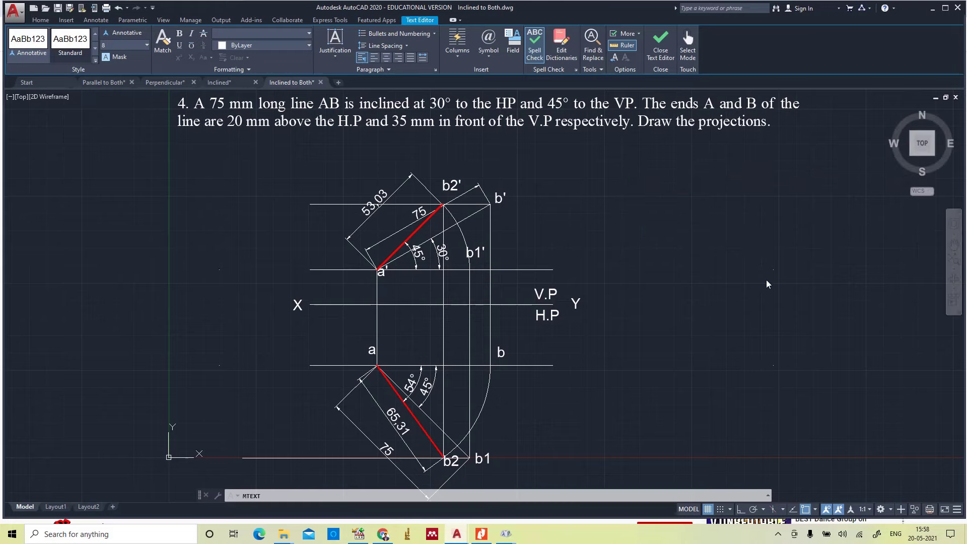
text(z)
key(Return)
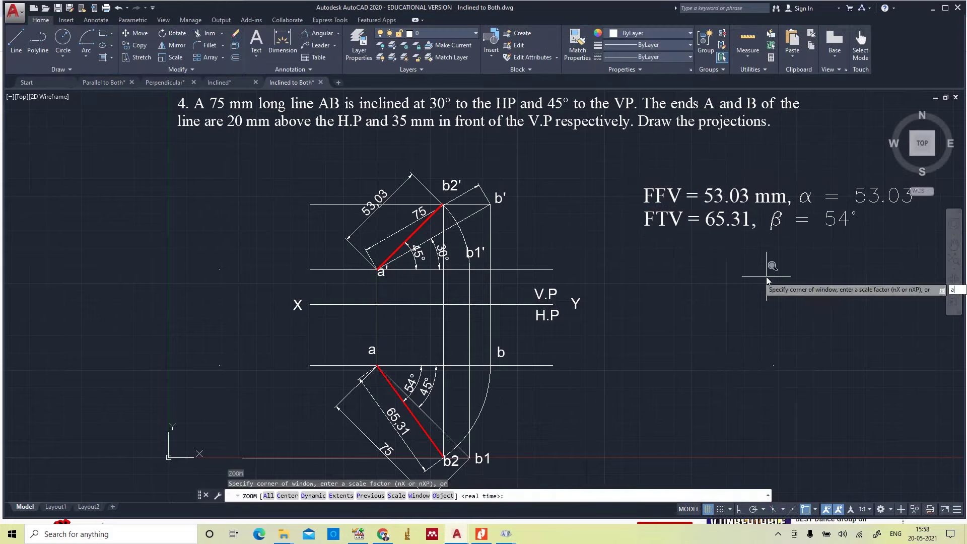
text(a)
key(Return)
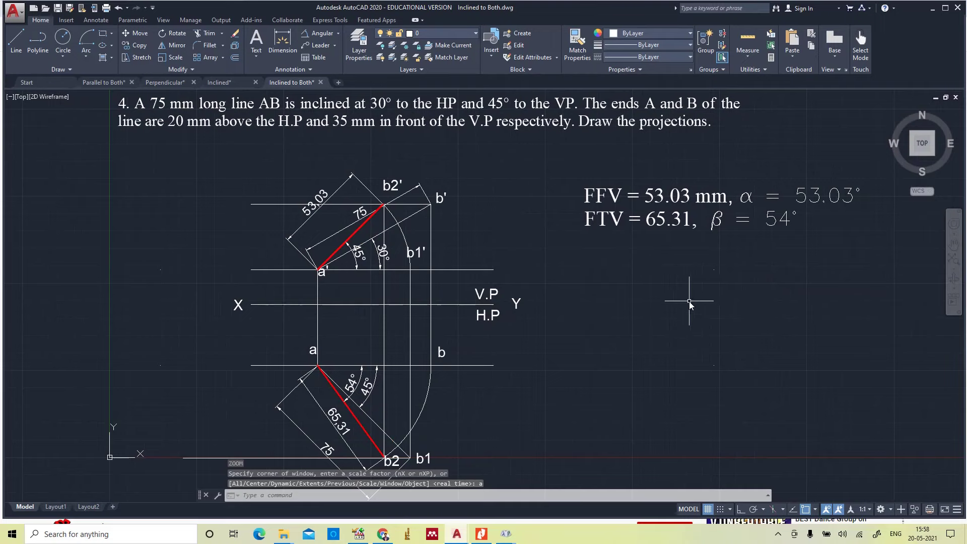